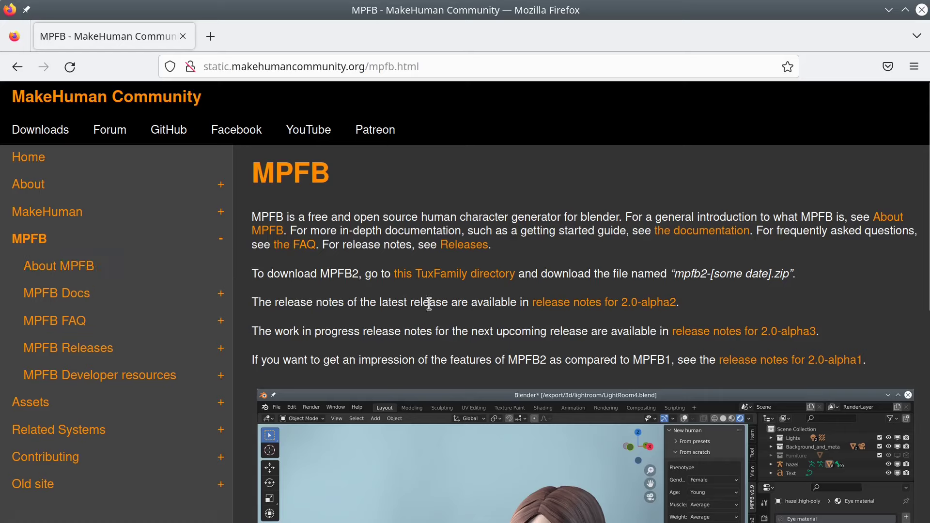
# - Download mpfb2-20221124.zip from the TuxFamily directory linked on the MPFB page
pyautogui.click(477, 275)
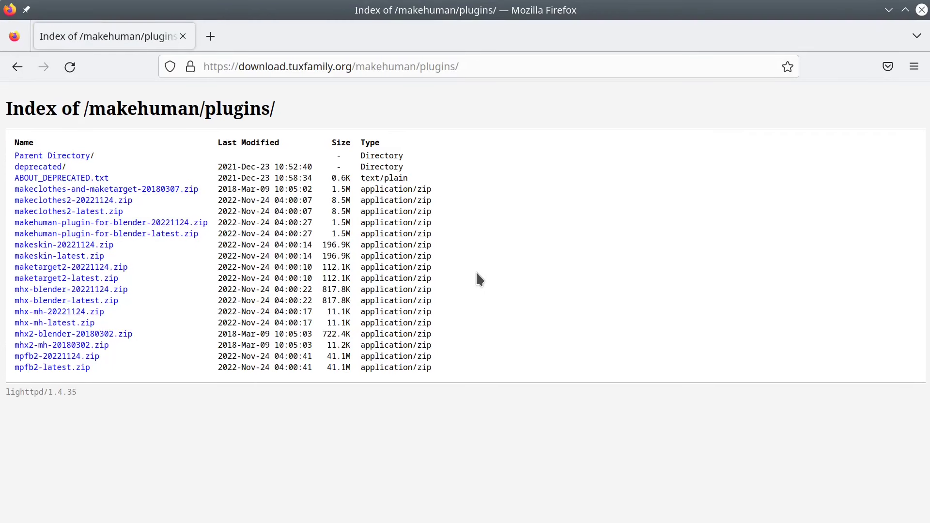
pyautogui.click(78, 358)
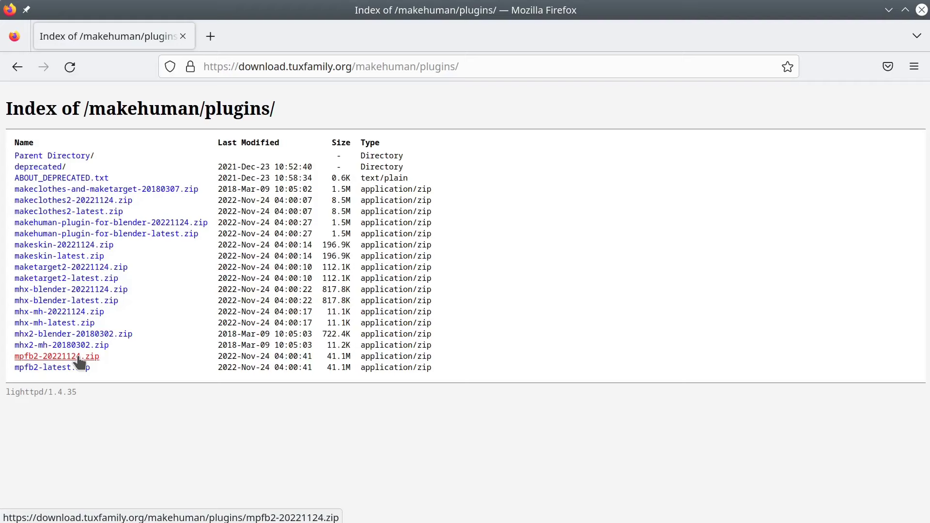
pyautogui.click(79, 359)
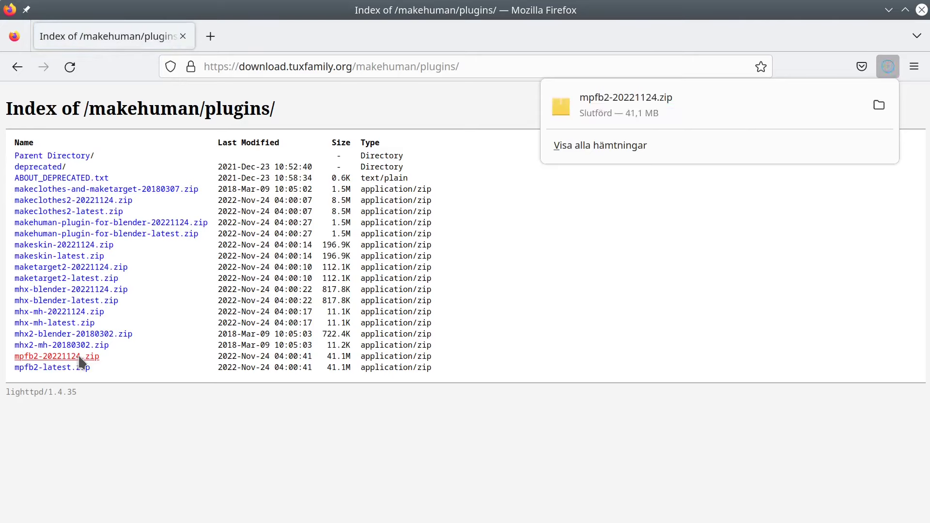
# - Return to the MakeHuman Community site and open the MakeHuman system assets page among the asset packs
pyautogui.click(14, 70)
pyautogui.click(14, 70)
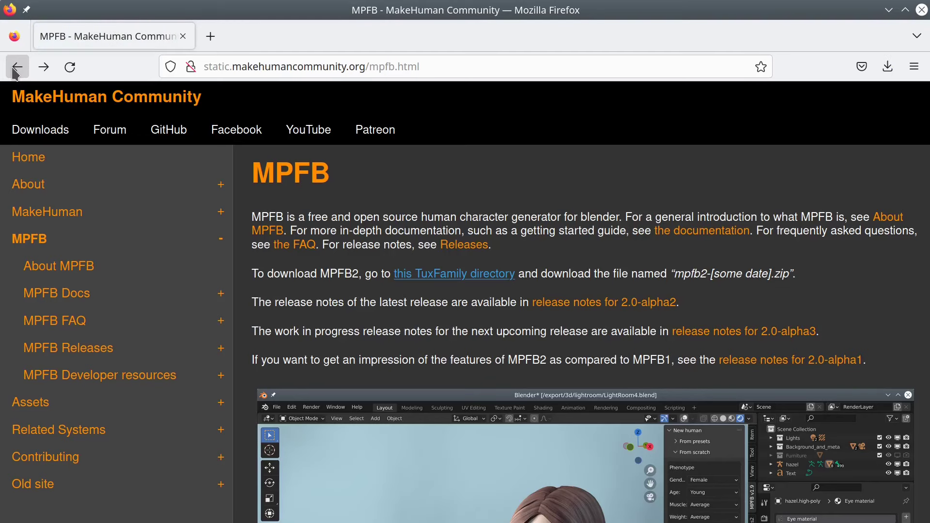
pyautogui.click(42, 410)
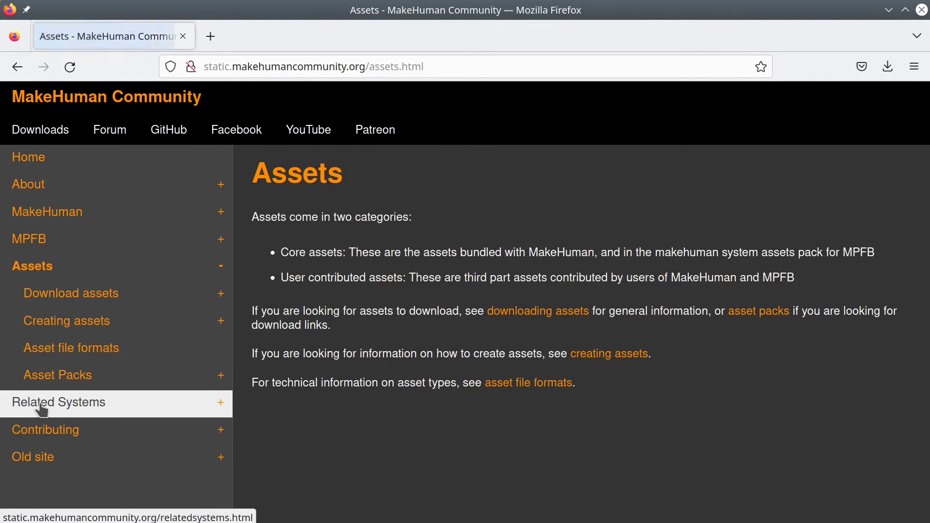
pyautogui.click(92, 381)
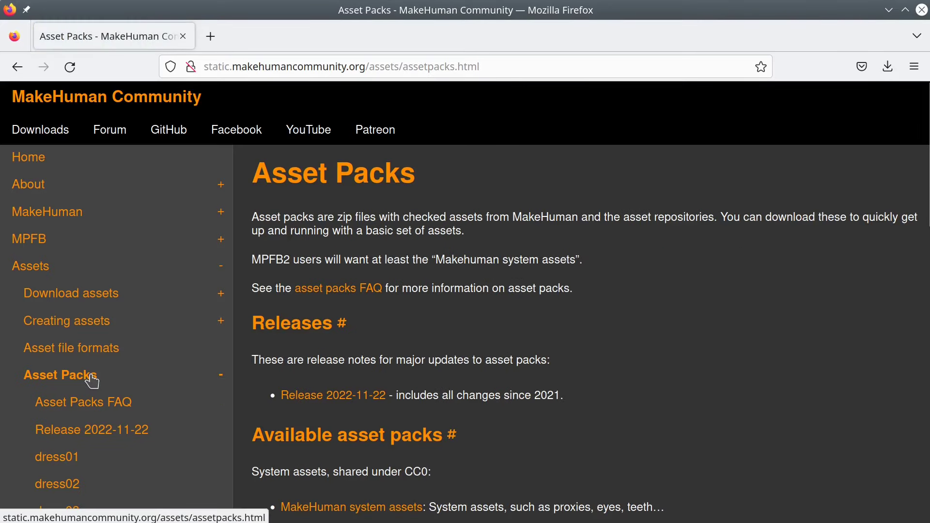
pyautogui.scroll(-5, 329, 369)
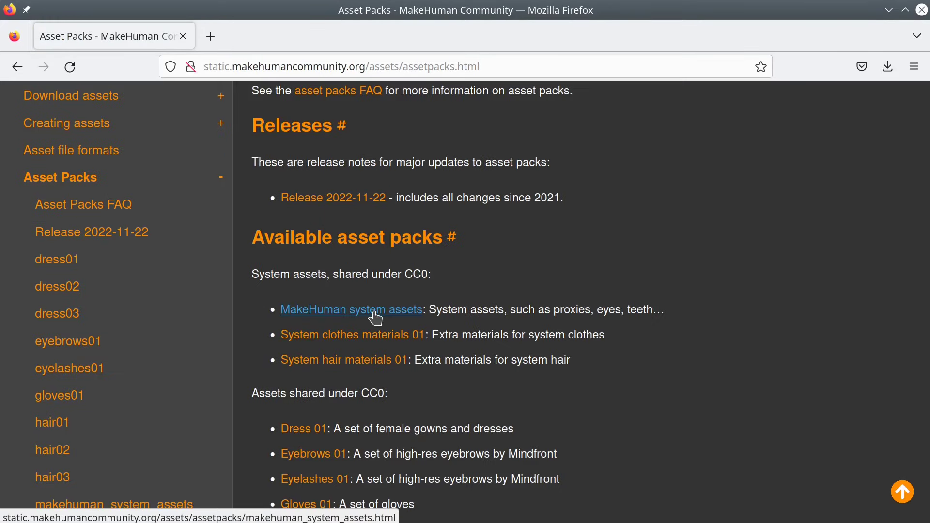
pyautogui.click(376, 318)
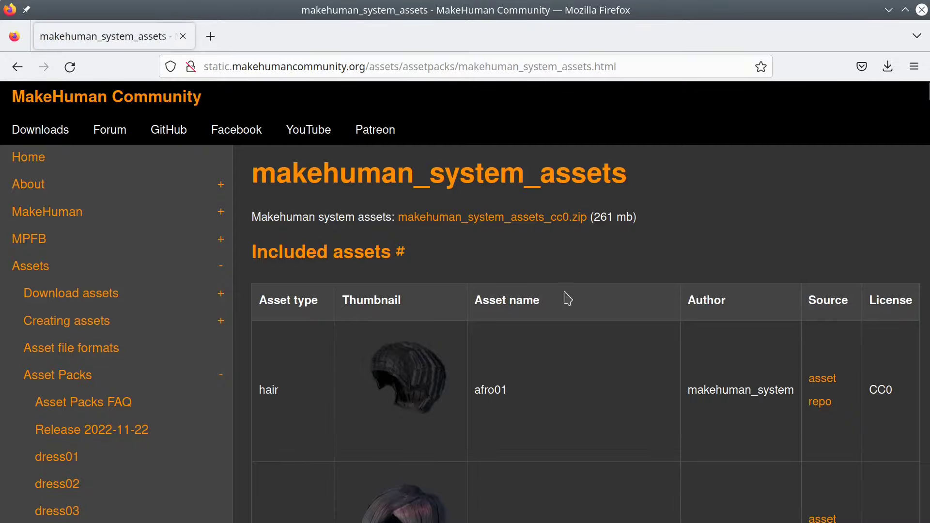
# - Look through the included system assets and download makehuman_system_assets_cc0.zip
pyautogui.scroll(-20, 735, 269)
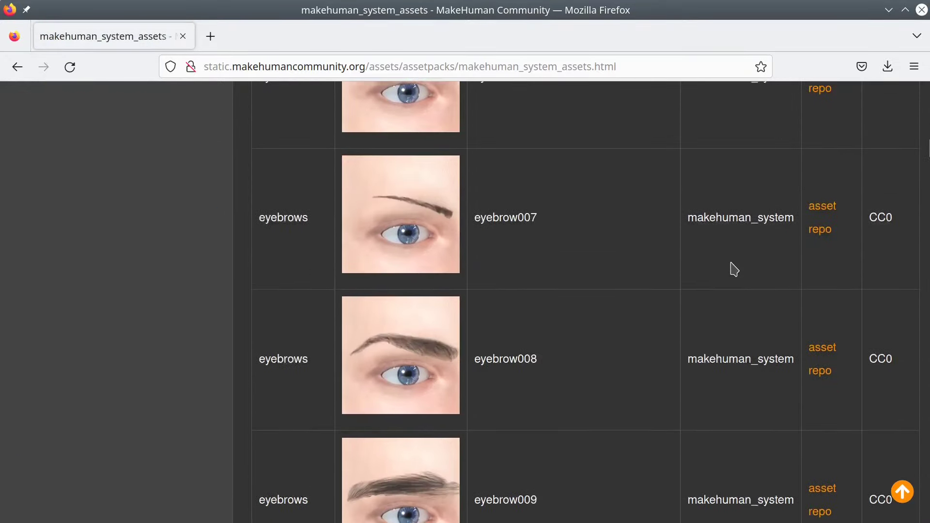
pyautogui.scroll(-20, 734, 269)
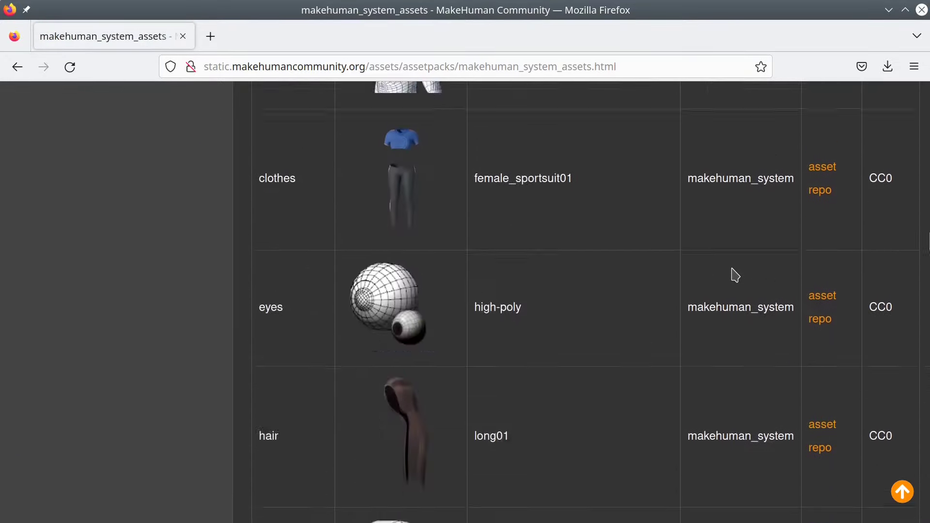
pyautogui.scroll(20, 735, 277)
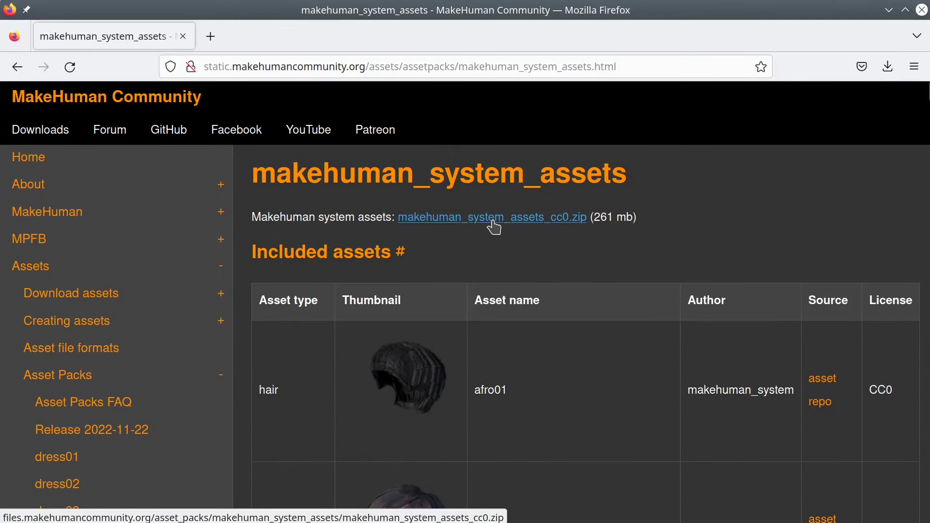
pyautogui.click(494, 218)
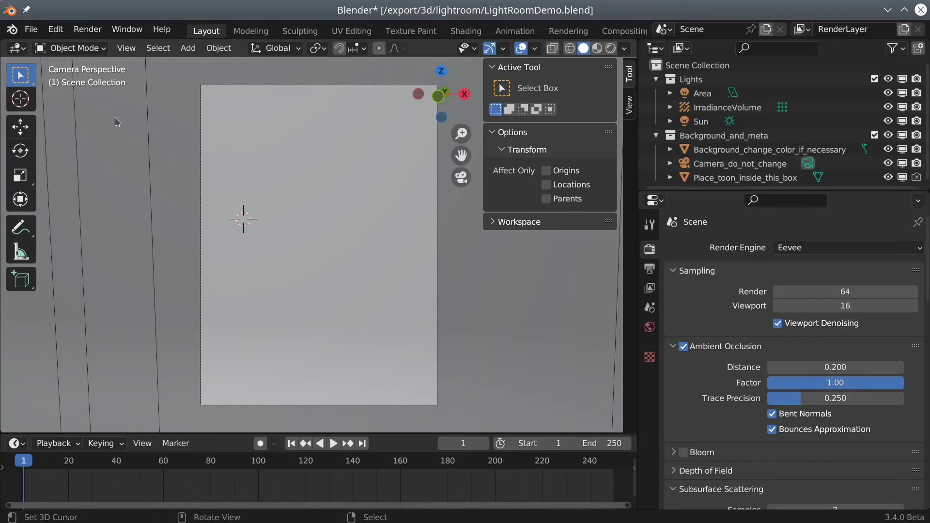
# - Switch to Blender and install the add-on from mpfb2-20221124.zip in the home folder
pyautogui.click(53, 31)
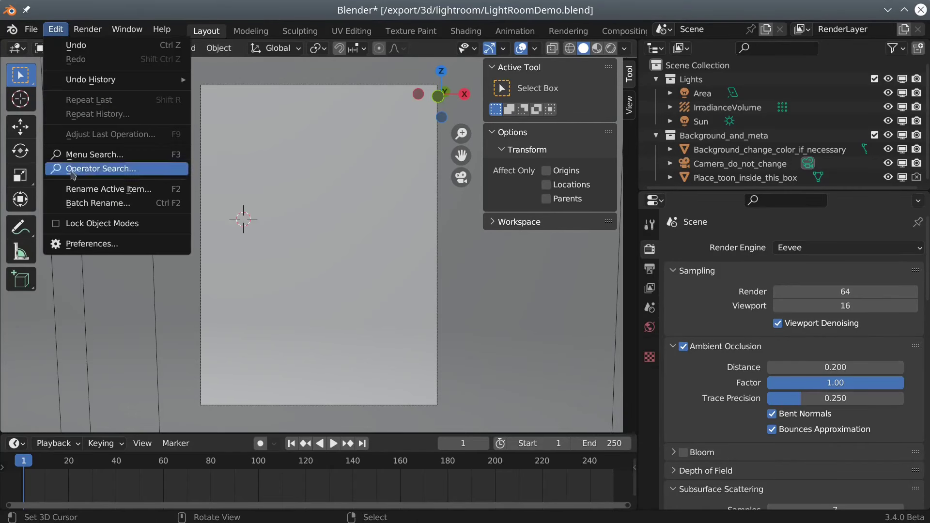
pyautogui.click(96, 247)
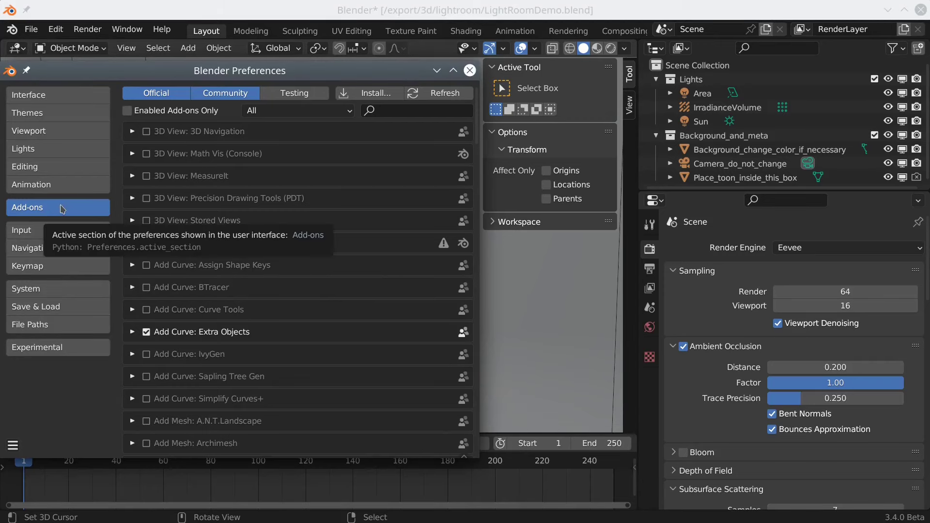
pyautogui.click(365, 94)
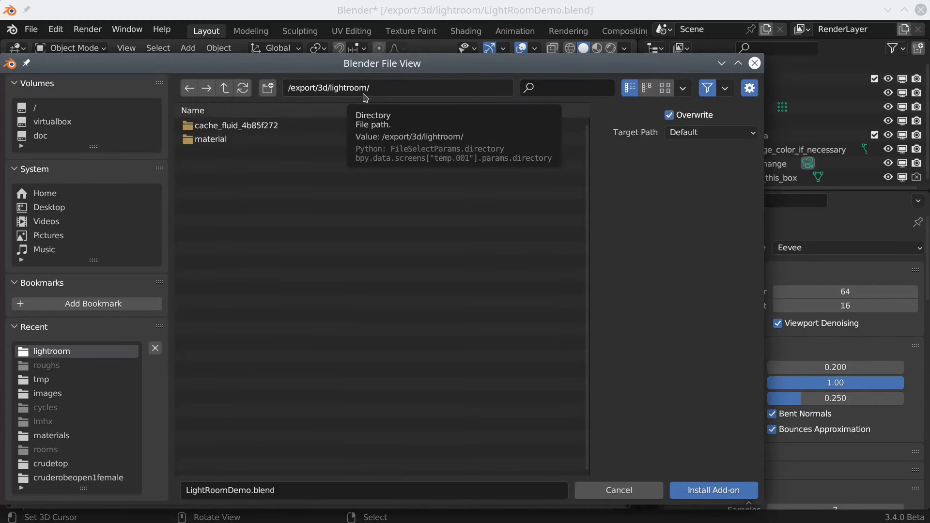
pyautogui.click(43, 198)
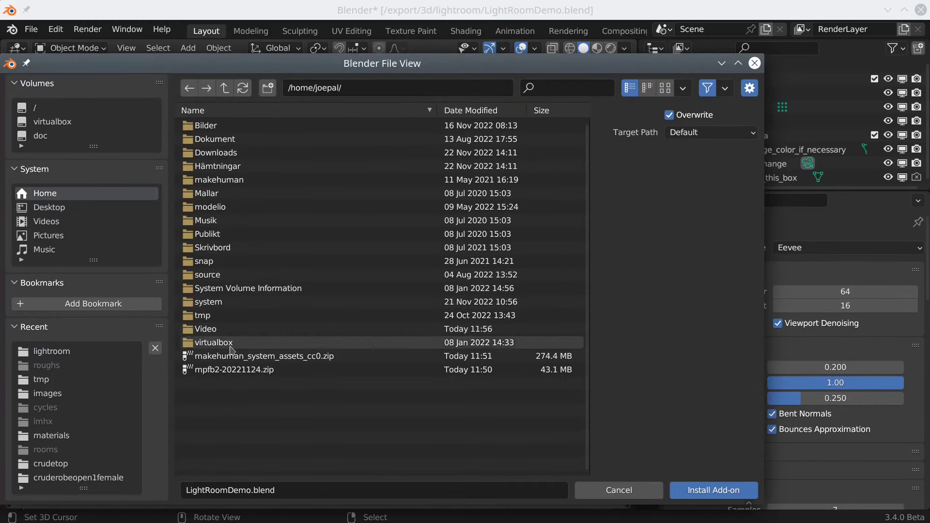
pyautogui.click(262, 373)
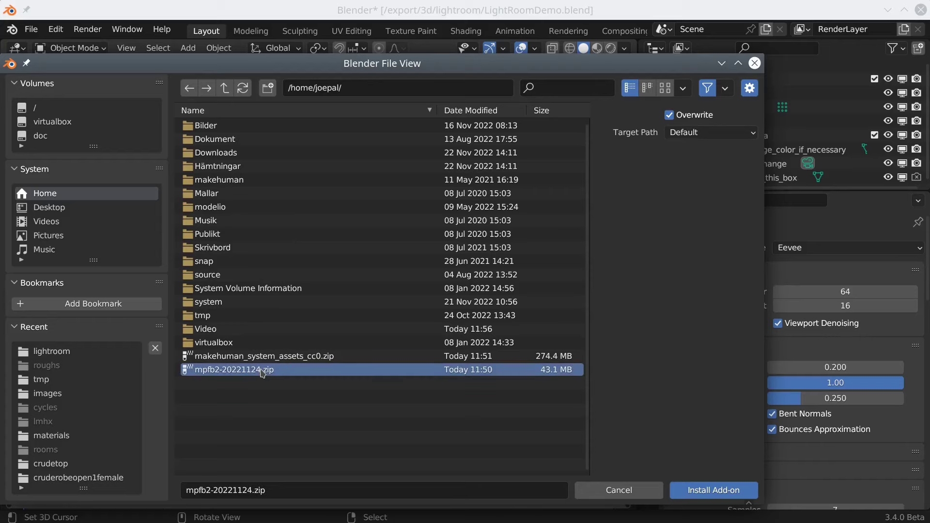
pyautogui.click(721, 491)
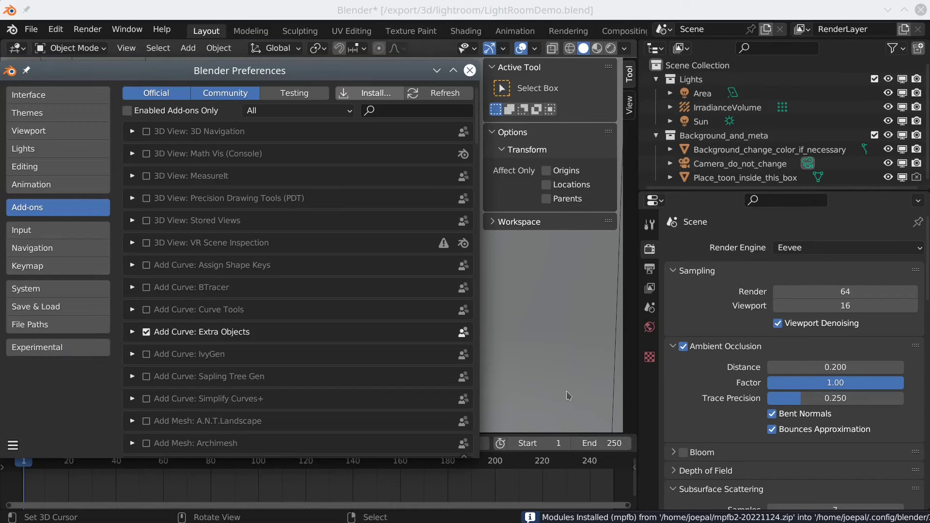
# - Find the add-on with the search term mpfb, enable MakeHuman: mpfb and close the preferences
pyautogui.click(417, 111)
pyautogui.write('mpfb')
pyautogui.press('Return')
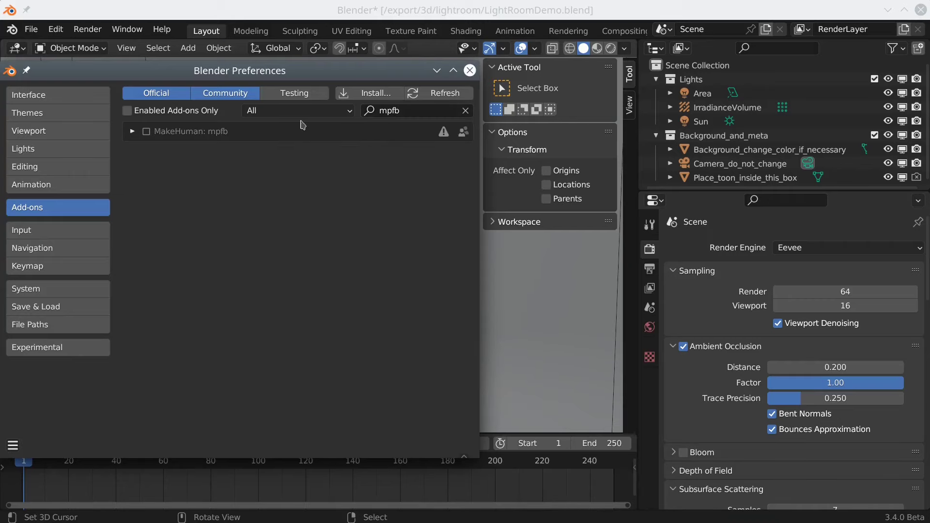
pyautogui.click(133, 134)
pyautogui.click(147, 132)
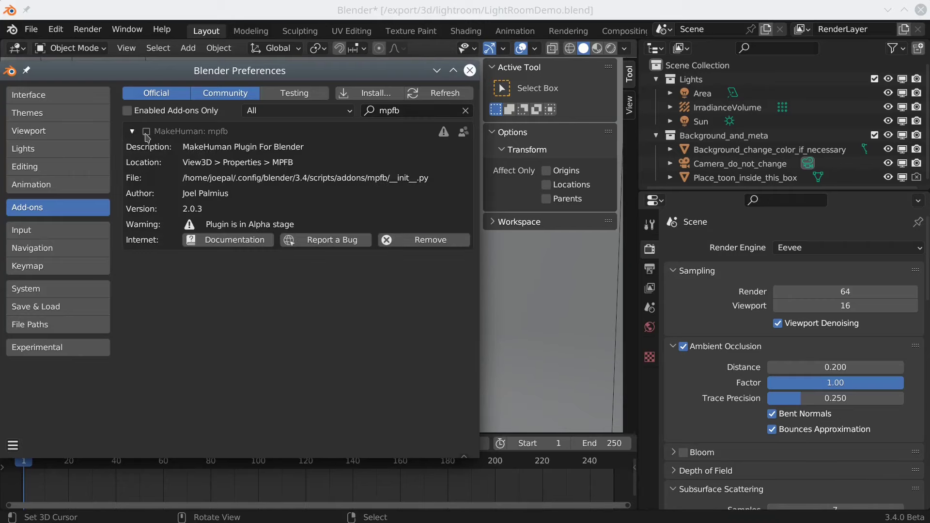
pyautogui.click(470, 71)
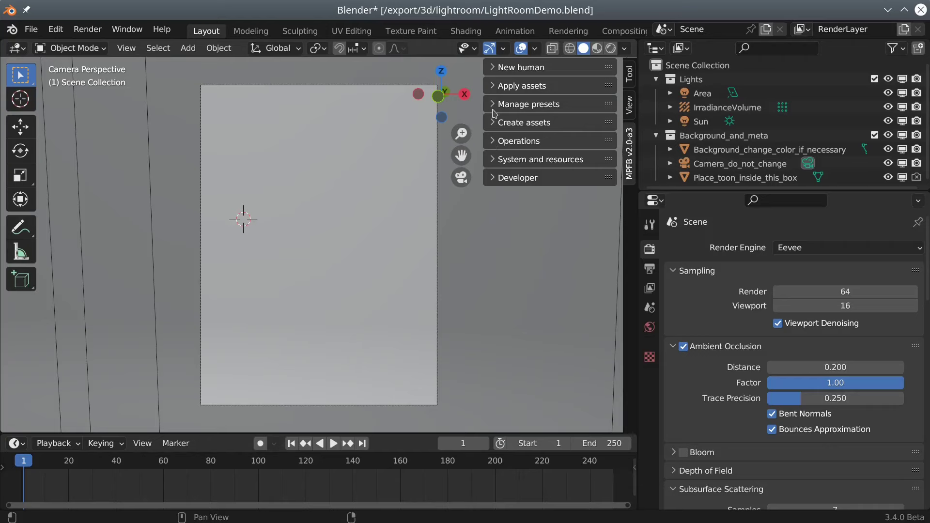
# - Load the asset pack makehuman_system_assets_cc0.zip from the home folder through MPFB's library settings
pyautogui.click(495, 86)
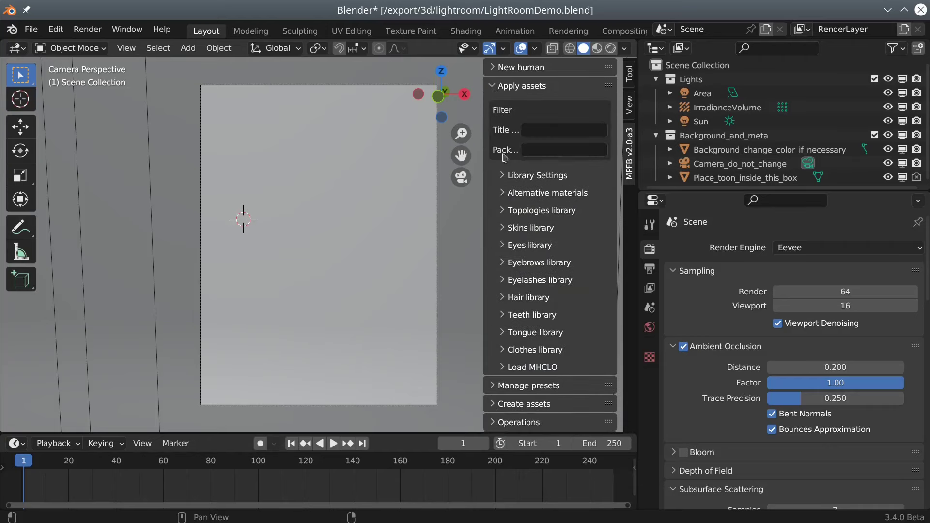
pyautogui.click(504, 176)
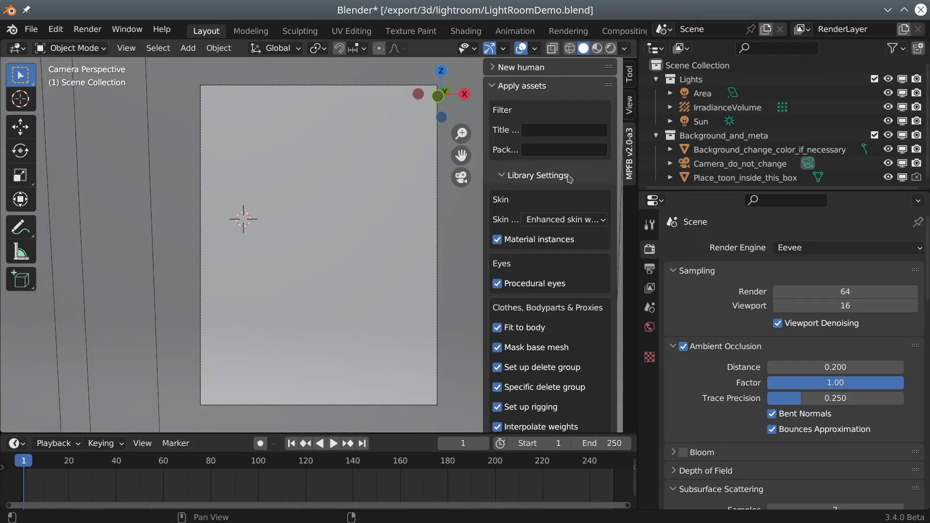
pyautogui.scroll(-2, 570, 180)
pyautogui.scroll(-10, 570, 180)
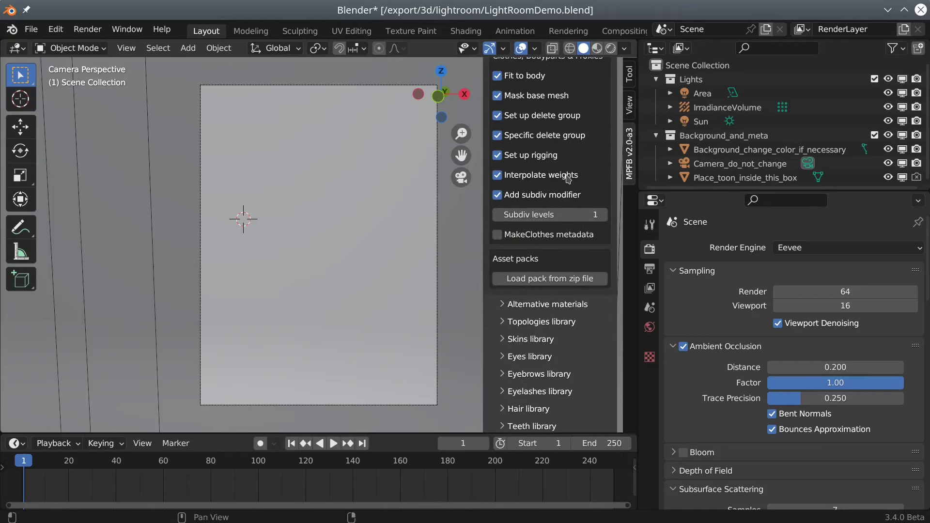
pyautogui.click(532, 284)
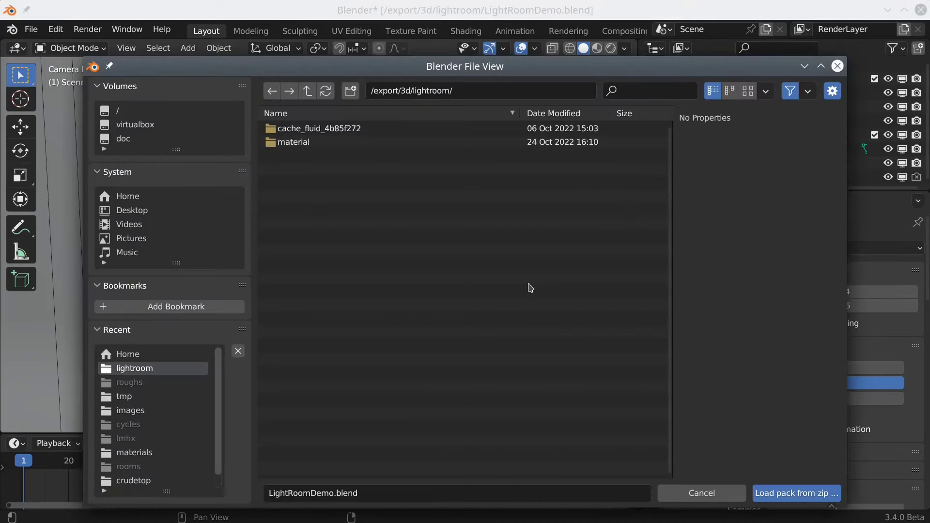
pyautogui.click(118, 357)
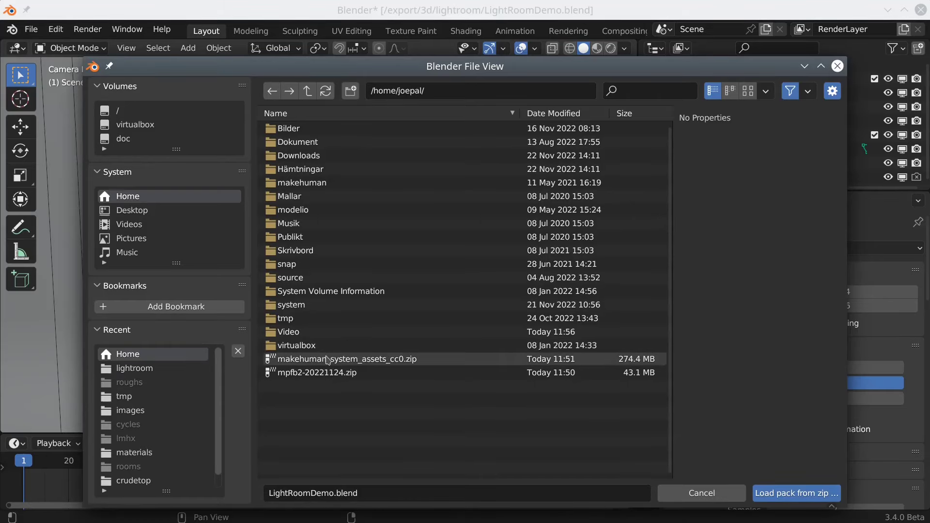
pyautogui.click(331, 362)
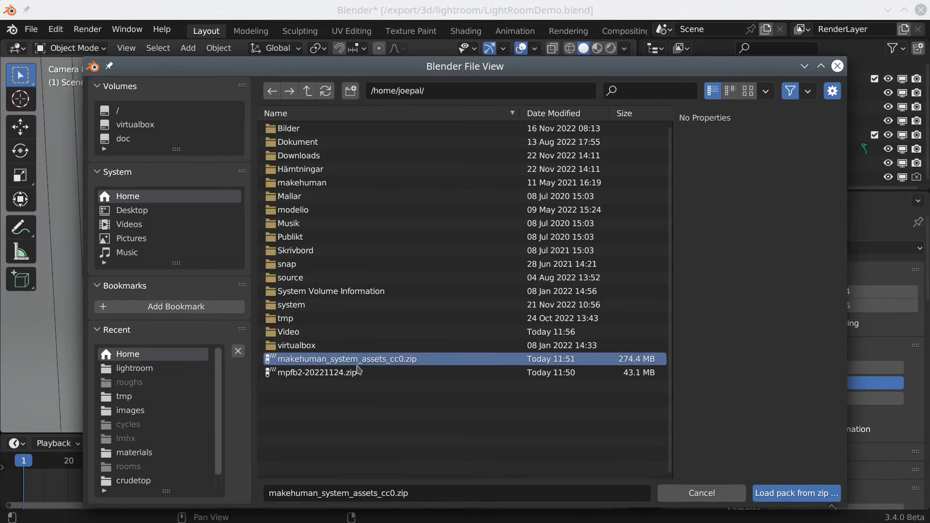
pyautogui.click(792, 495)
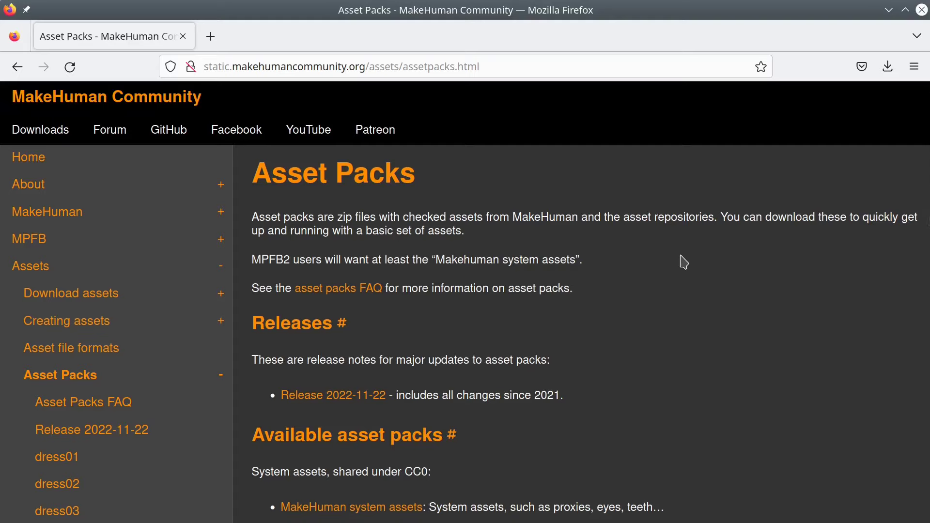
# - Switch to Firefox and examine the clothes included in the Dress 01 asset pack
pyautogui.scroll(-6, 683, 262)
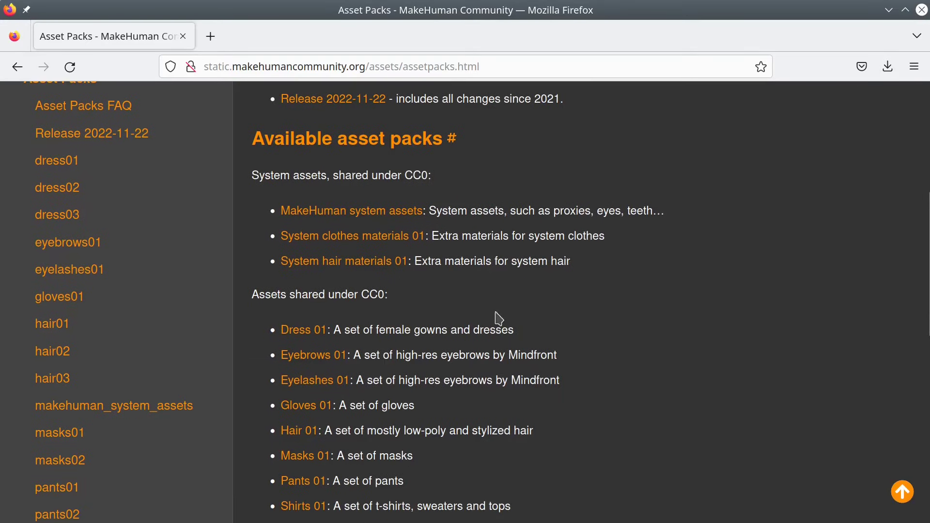
pyautogui.click(305, 335)
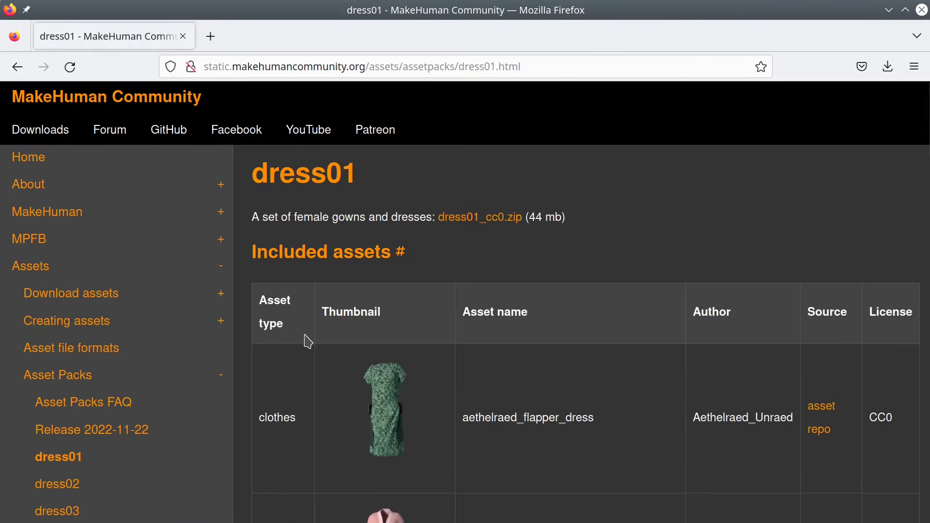
pyautogui.scroll(-8, 308, 341)
pyautogui.scroll(-10, 307, 342)
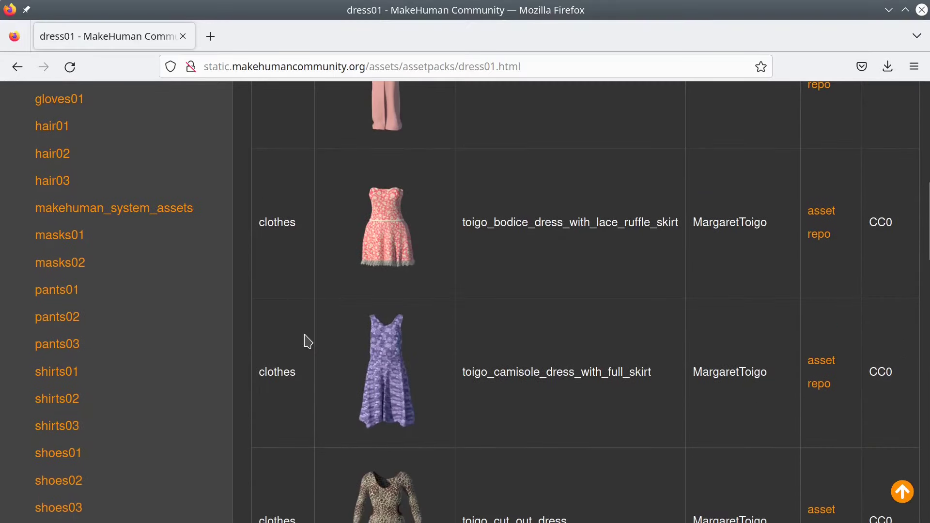
pyautogui.scroll(-12, 307, 342)
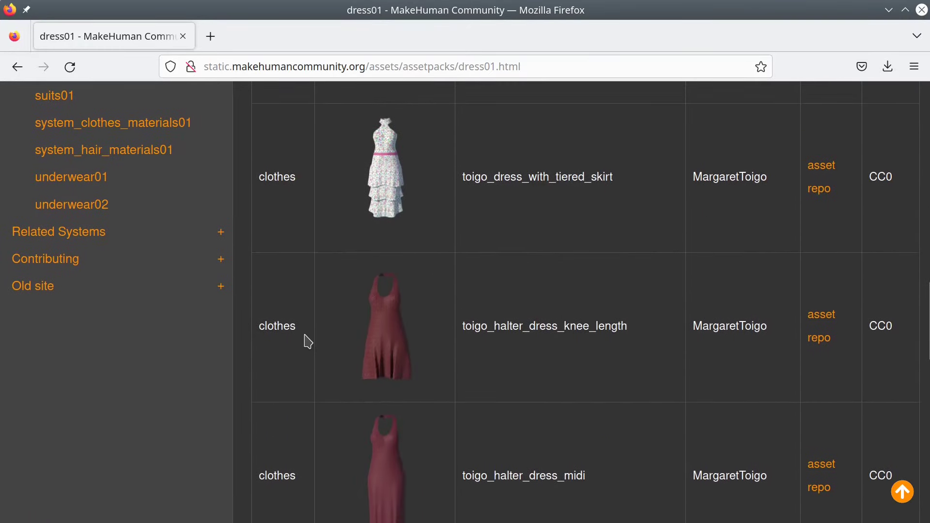
pyautogui.scroll(-7, 308, 341)
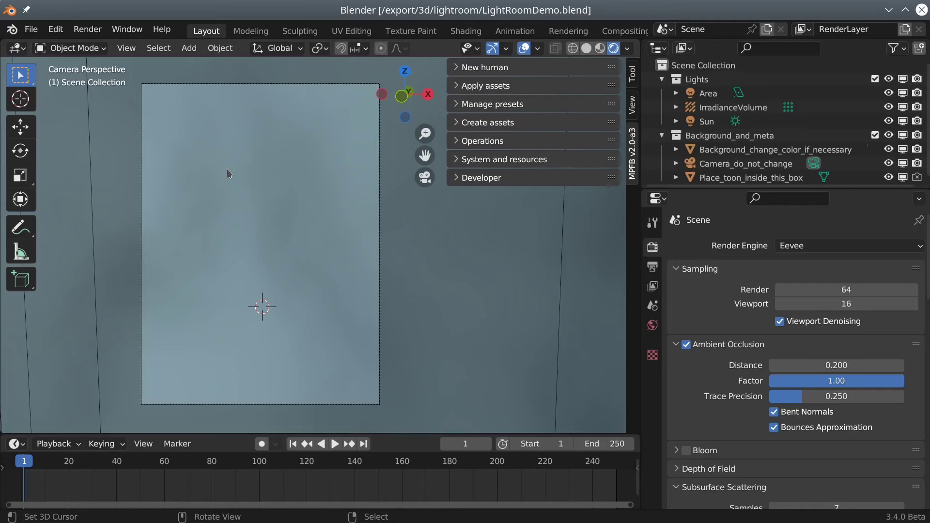
# - Create a new human from scratch with gender Female, muscle Maximum and race Caucasian
pyautogui.click(459, 67)
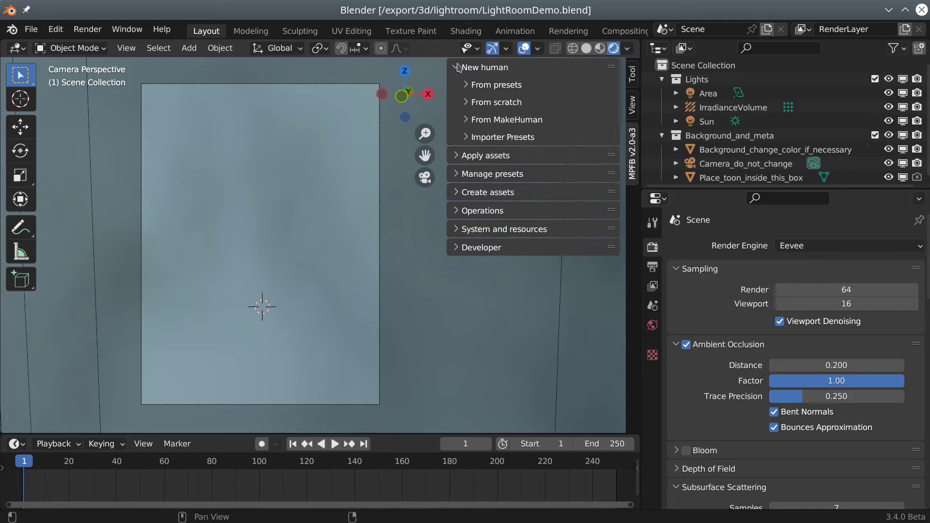
pyautogui.click(467, 103)
pyautogui.click(534, 148)
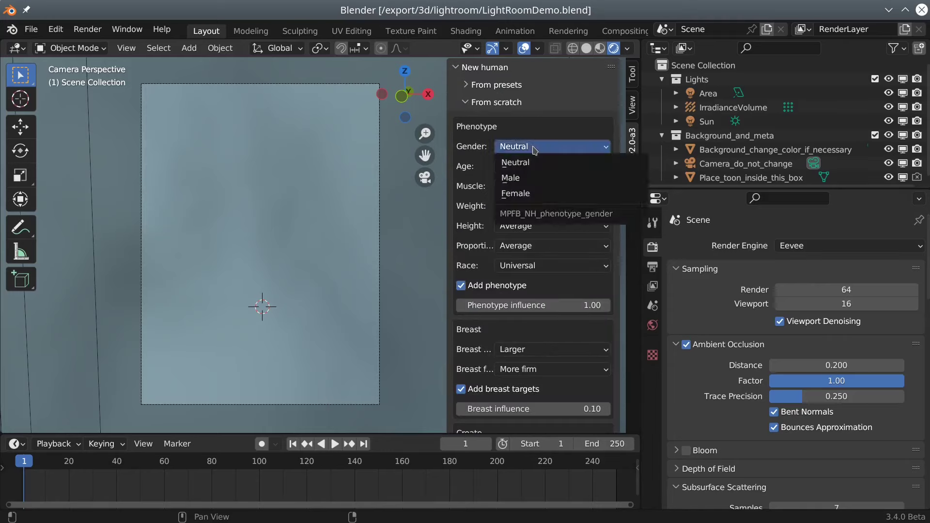
pyautogui.click(536, 194)
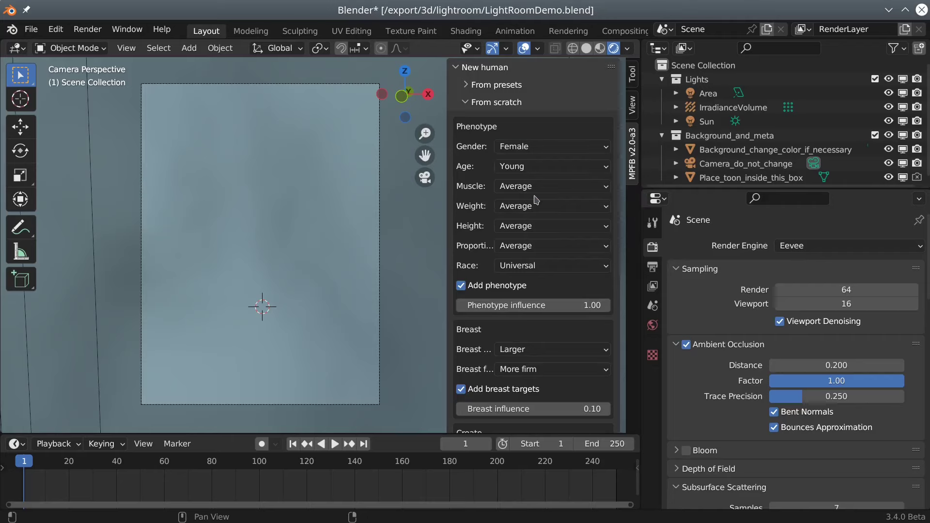
pyautogui.click(539, 188)
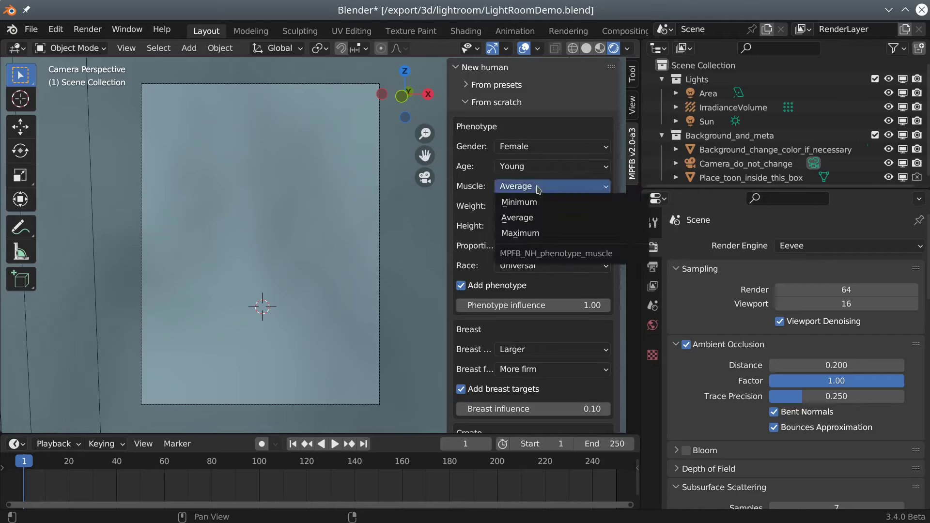
pyautogui.click(537, 235)
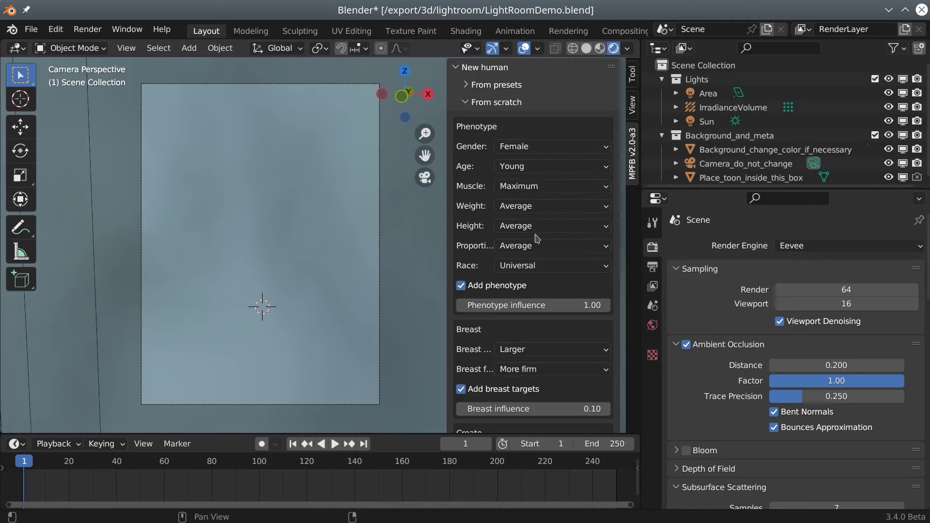
pyautogui.click(539, 267)
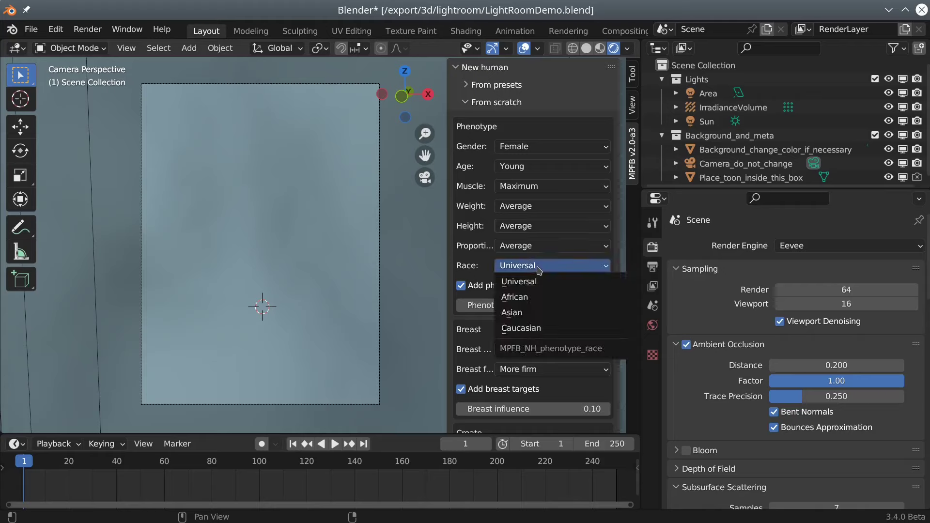
pyautogui.click(543, 330)
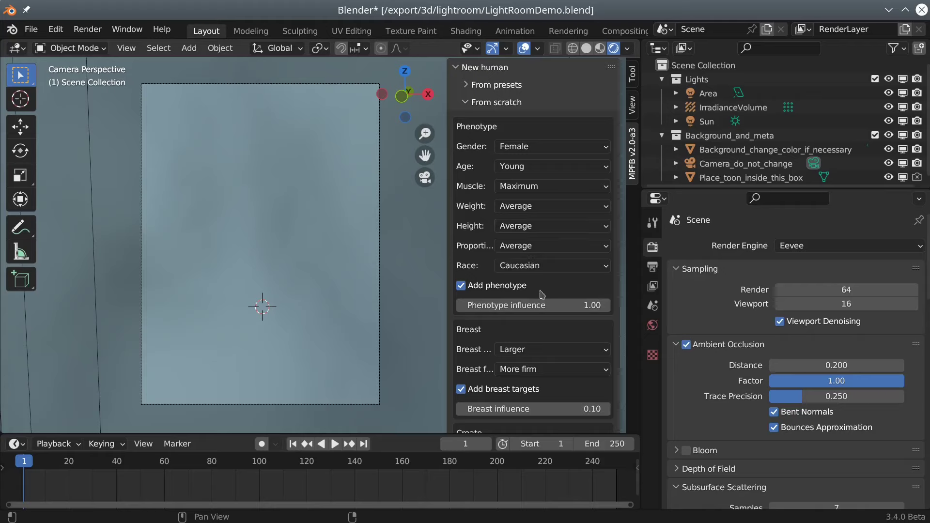
pyautogui.scroll(-7, 542, 294)
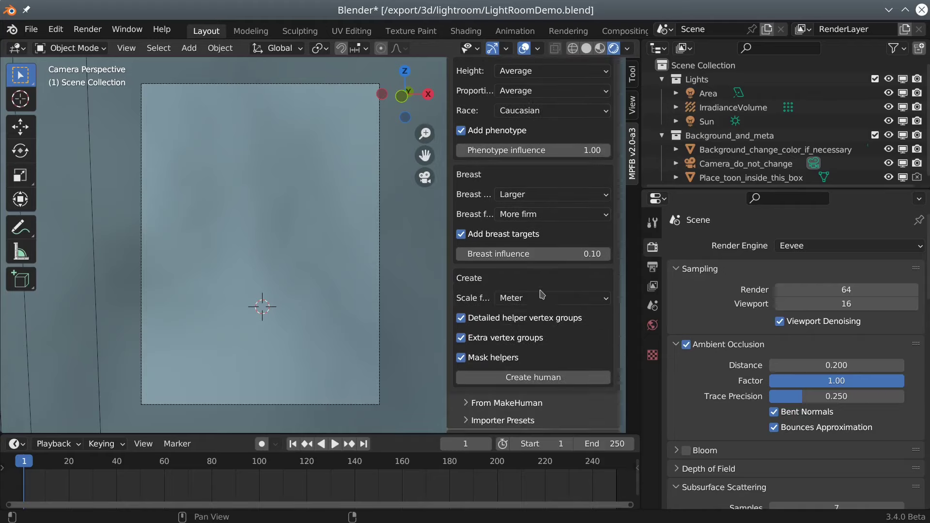
pyautogui.click(535, 381)
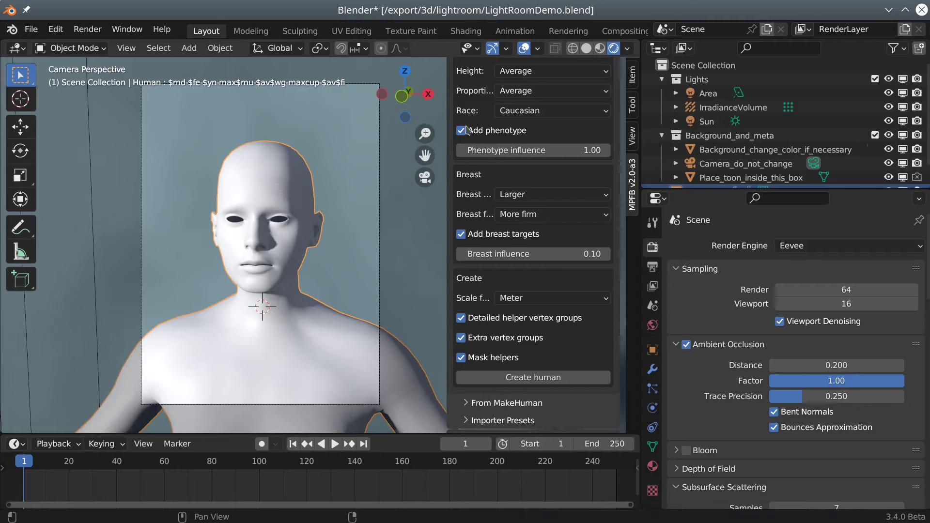
# - Adjust the human's phenotype in the model settings to muscle 0.73, weight 0.41 and proportions 0.59
pyautogui.scroll(8, 519, 133)
pyautogui.click(473, 102)
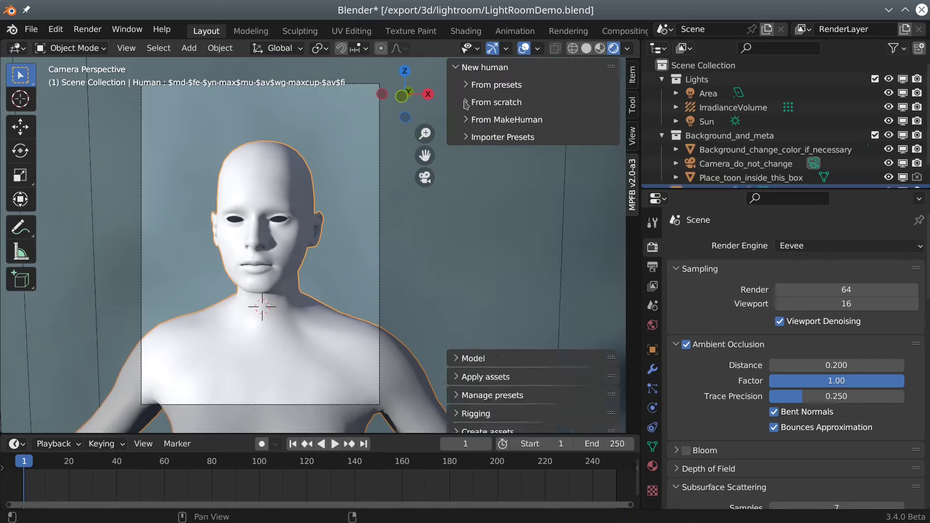
pyautogui.click(462, 68)
pyautogui.click(457, 87)
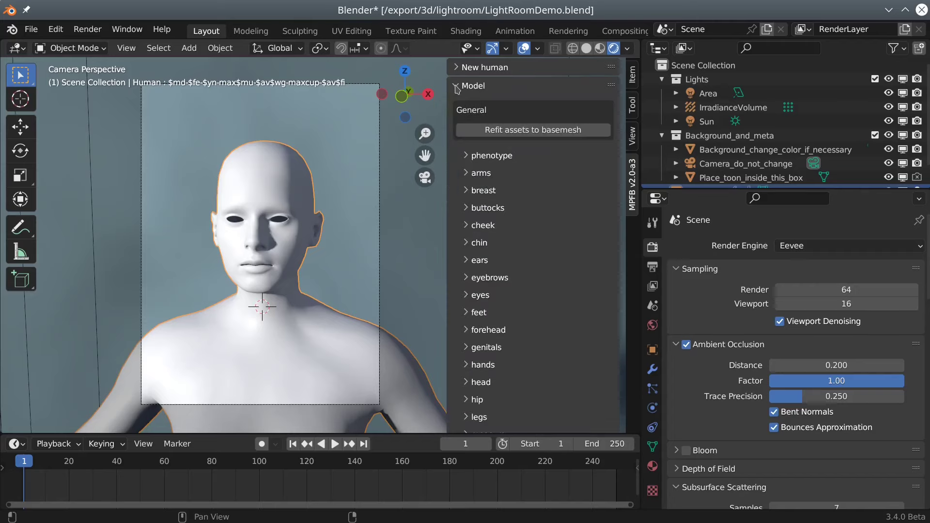
pyautogui.click(467, 156)
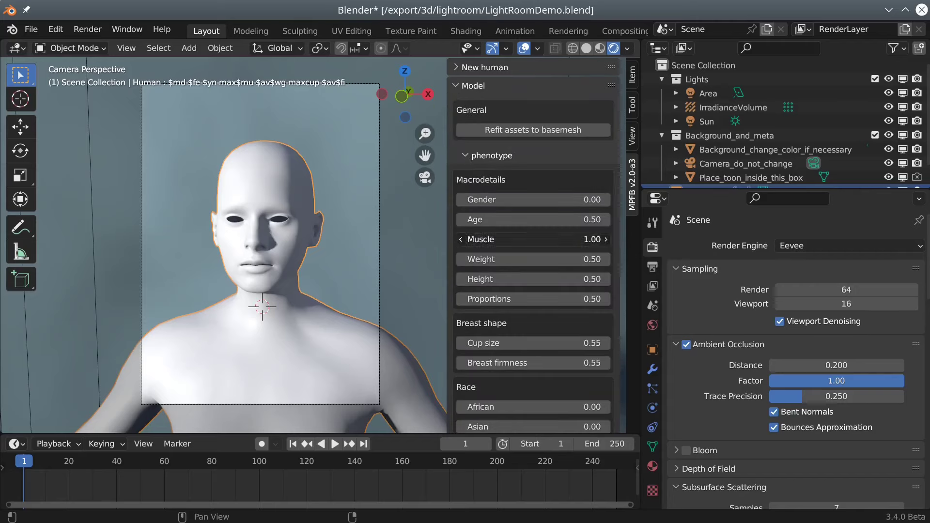
pyautogui.moveTo(534, 240); pyautogui.dragTo(494, 239)
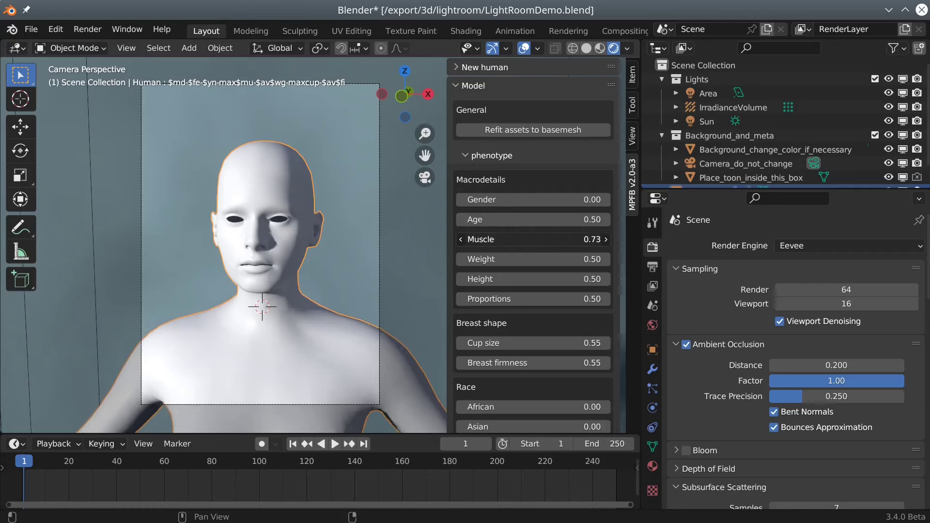
pyautogui.moveTo(555, 259)
pyautogui.mouseDown()
pyautogui.moveTo(521, 259)
pyautogui.moveTo(558, 260)
pyautogui.mouseUp()
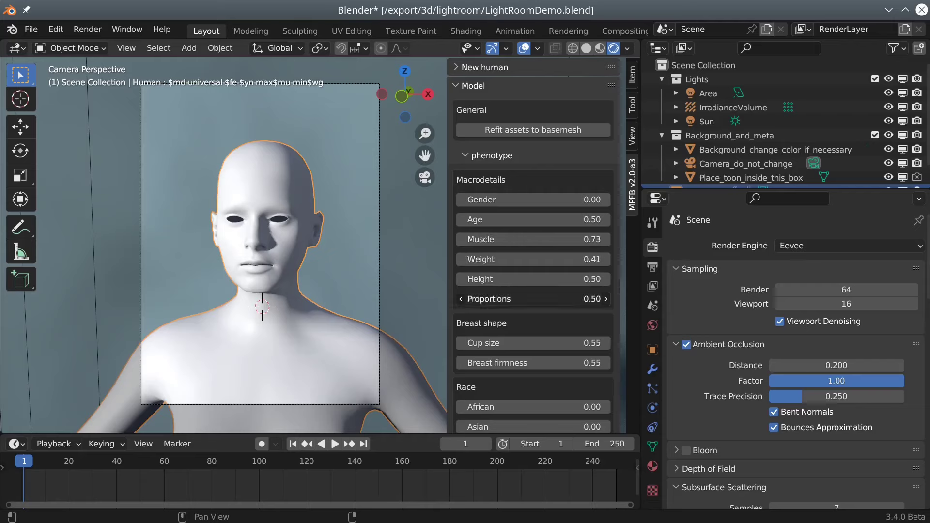
pyautogui.moveTo(533, 299); pyautogui.dragTo(553, 300)
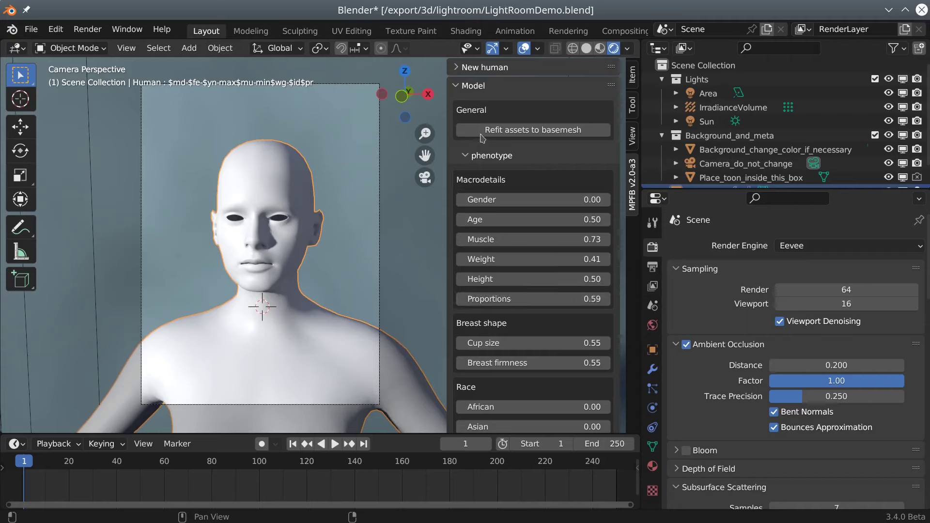
# - Filter the assets by the title caucas and load the Young caucasian female skin onto the human
pyautogui.click(456, 89)
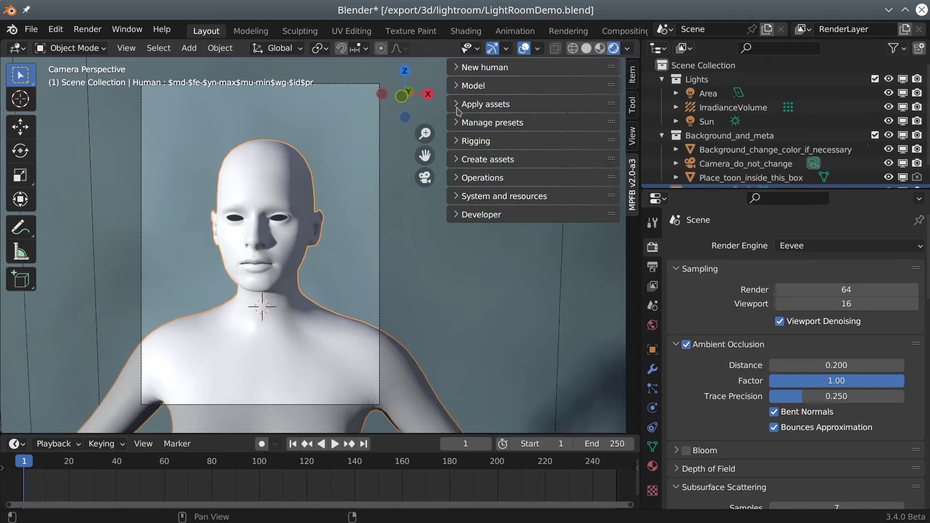
pyautogui.click(460, 105)
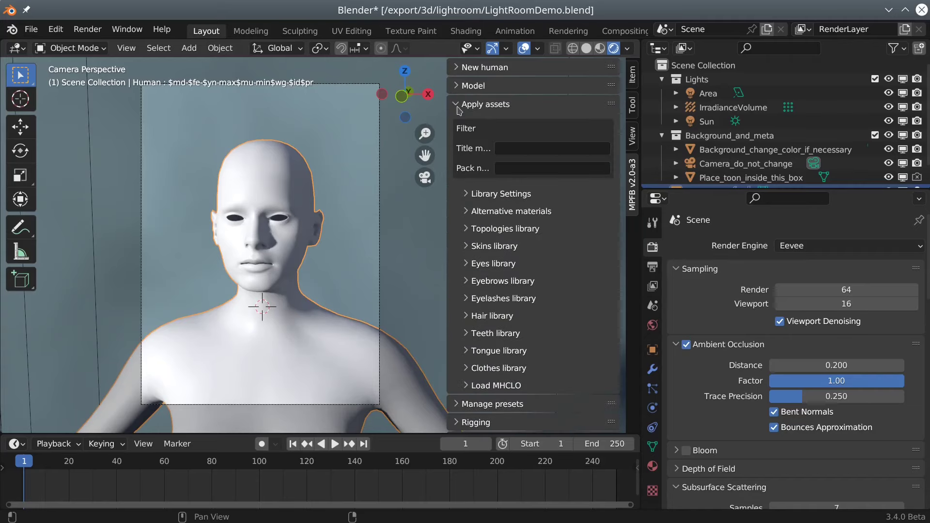
pyautogui.click(515, 148)
pyautogui.write('caucas')
pyautogui.press('Return')
pyautogui.click(468, 247)
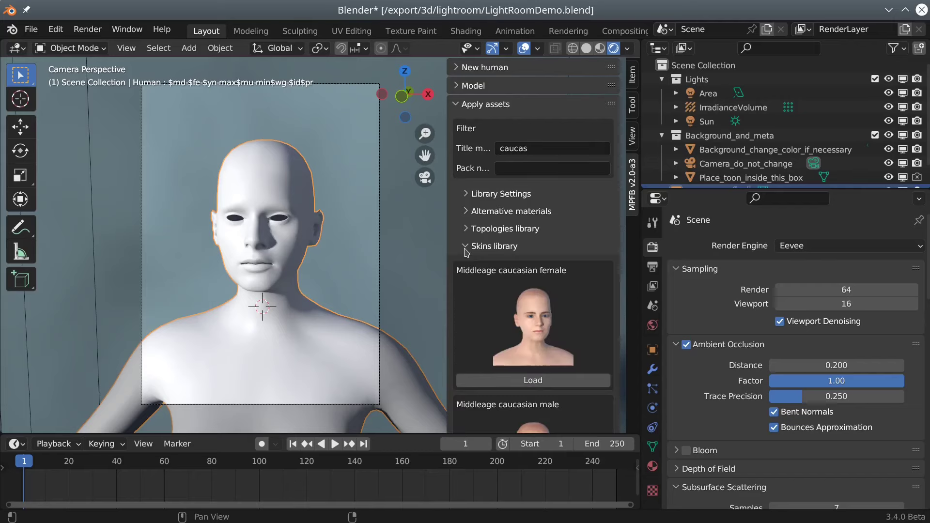
pyautogui.scroll(-1, 531, 285)
pyautogui.scroll(-20, 530, 285)
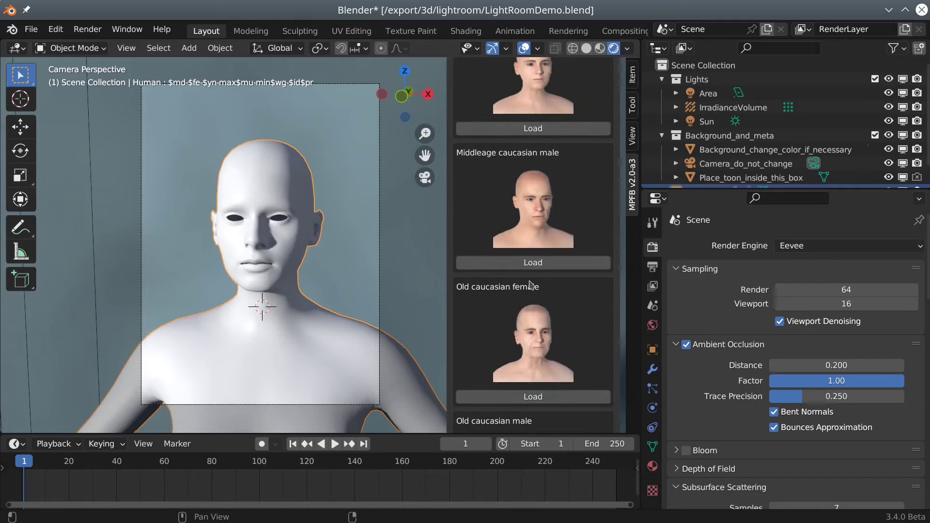
pyautogui.scroll(-5, 532, 285)
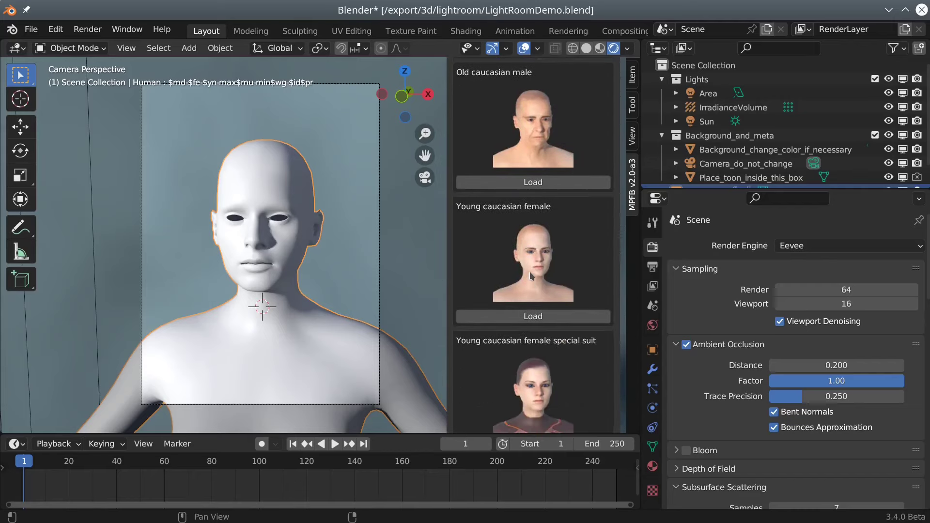
pyautogui.click(535, 322)
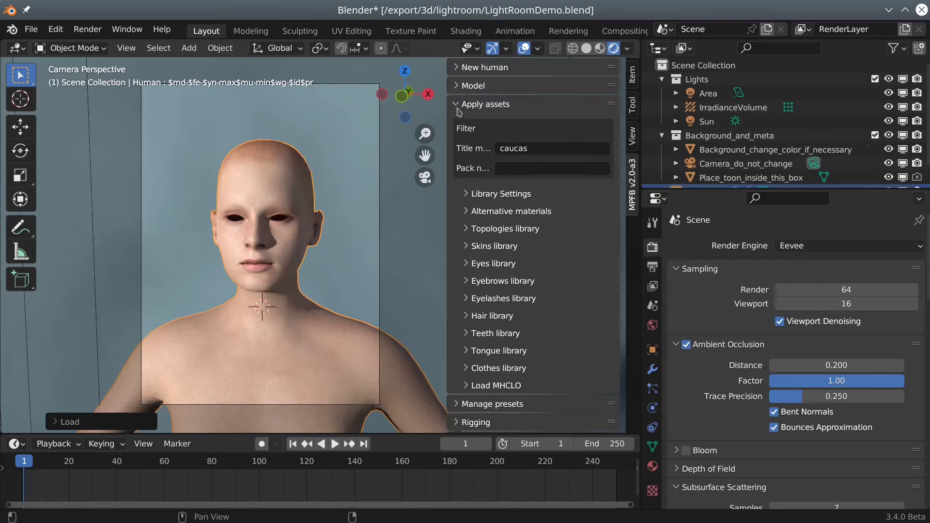
# - Reshape the human's nose with the nose modelling targets, including turning the nose point up
pyautogui.click(456, 105)
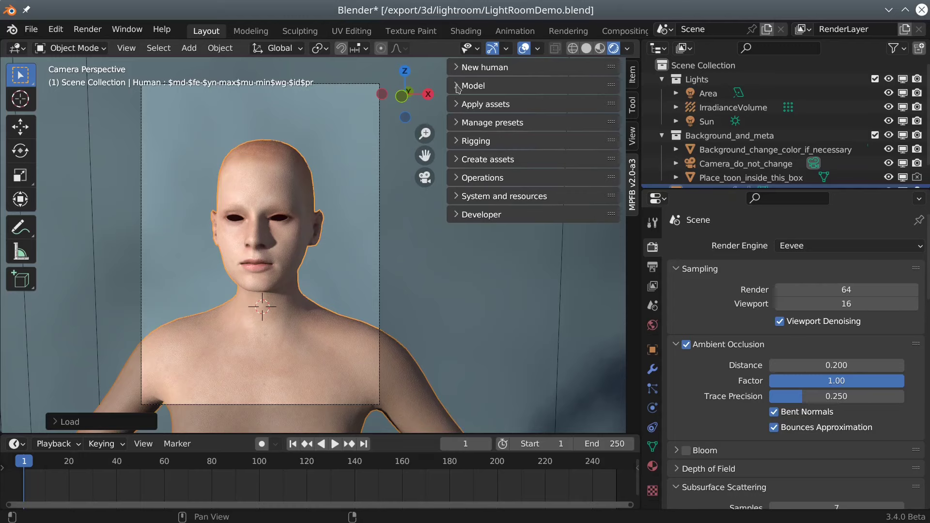
pyautogui.click(458, 87)
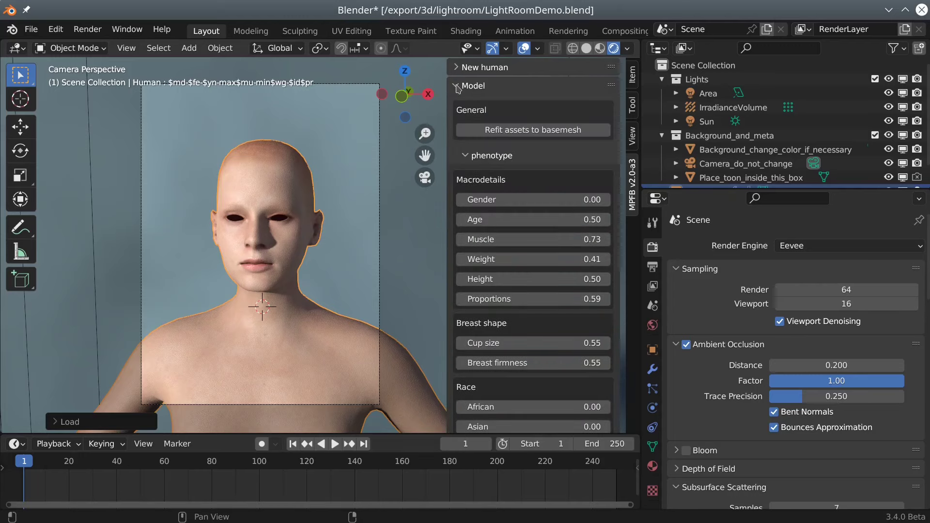
pyautogui.click(466, 156)
pyautogui.moveTo(322, 228); pyautogui.dragTo(307, 233, button='middle')
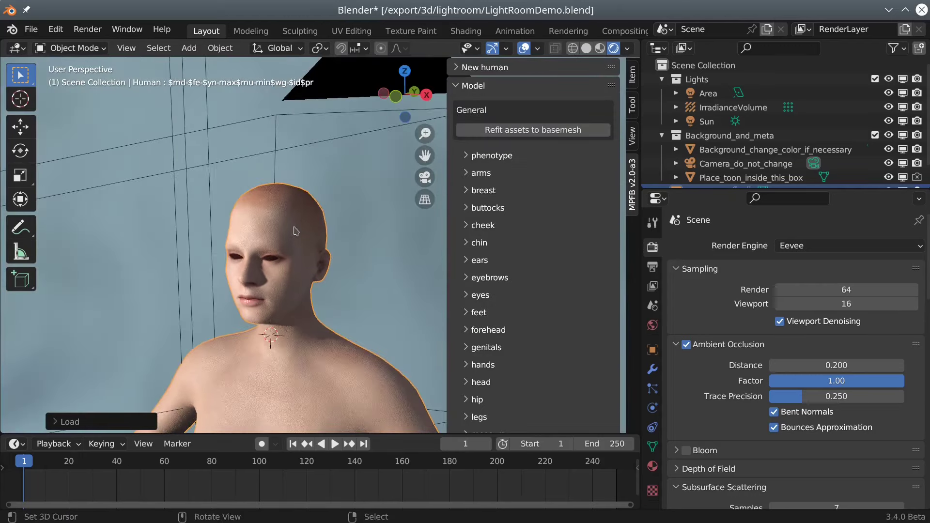
pyautogui.scroll(4, 302, 232)
pyautogui.scroll(1, 338, 214)
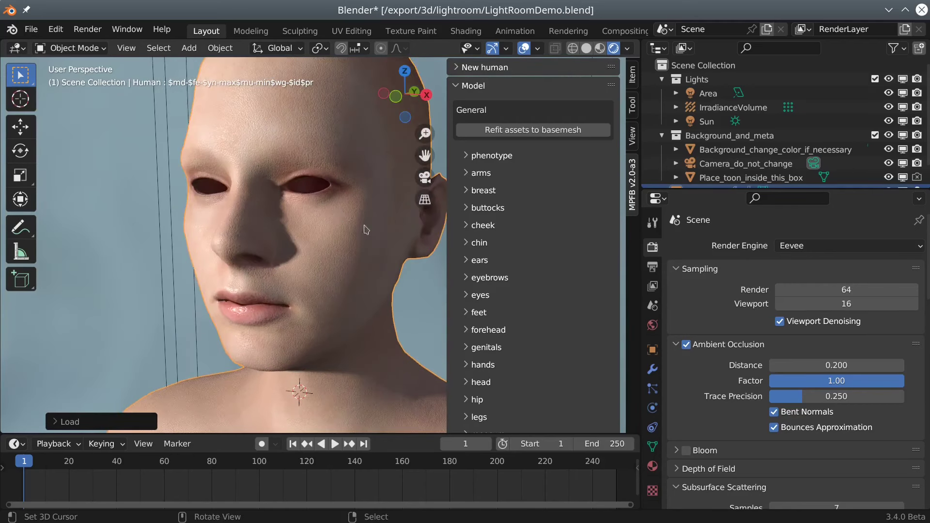
pyautogui.scroll(-4, 565, 286)
pyautogui.scroll(-4, 564, 286)
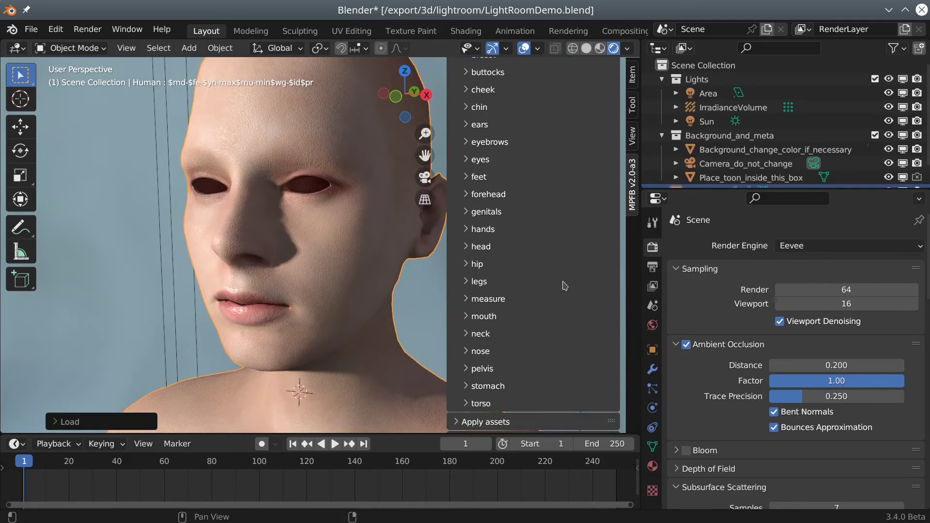
pyautogui.click(473, 333)
pyautogui.scroll(-20, 526, 317)
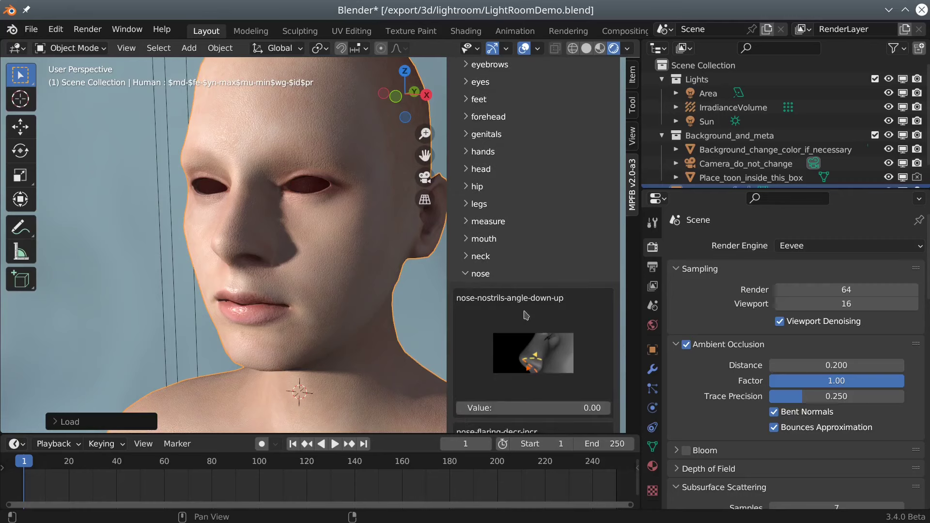
pyautogui.scroll(-6, 525, 316)
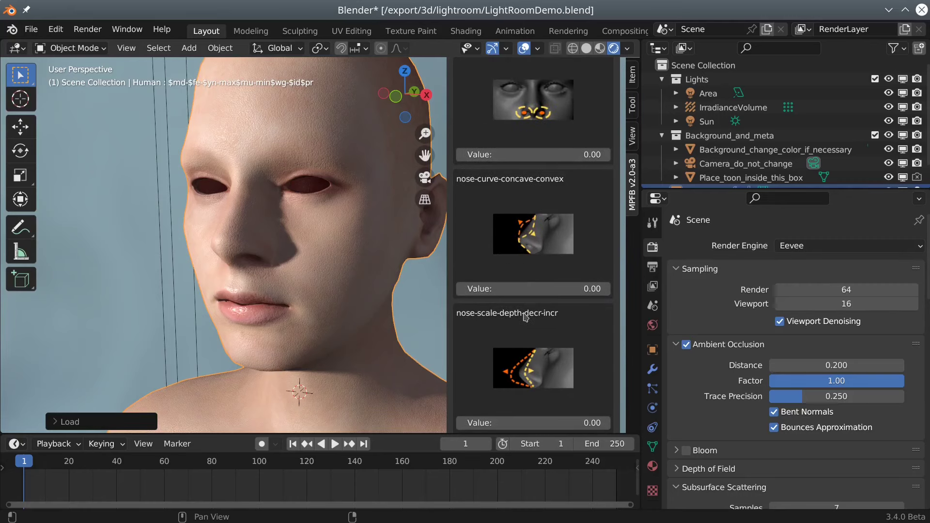
pyautogui.moveTo(533, 365); pyautogui.dragTo(557, 365)
pyautogui.moveTo(371, 217); pyautogui.dragTo(334, 218, button='middle')
pyautogui.moveTo(533, 231); pyautogui.dragTo(471, 231)
pyautogui.scroll(20, 548, 281)
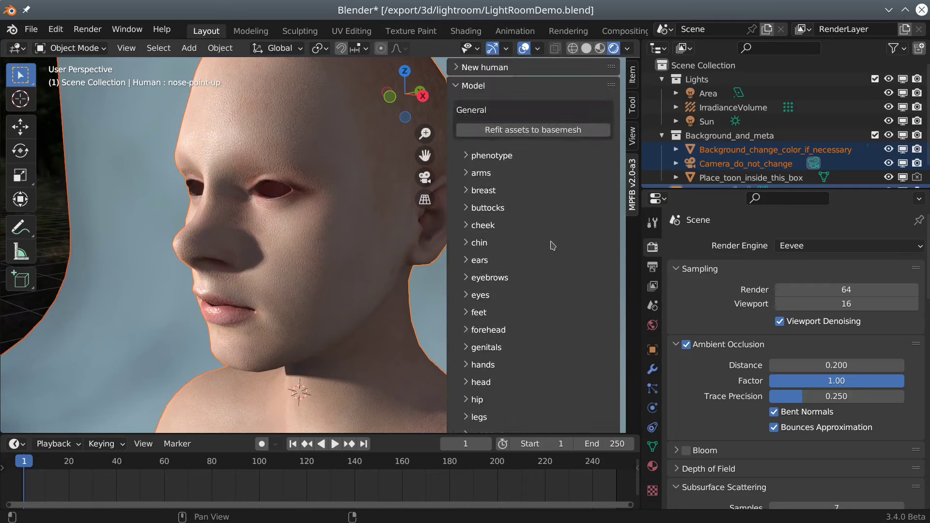
# - Set the cheek-volume target to -0.69 for both the left and right cheek
pyautogui.scroll(-5, 553, 245)
pyautogui.click(466, 389)
pyautogui.click(466, 129)
pyautogui.scroll(-8, 555, 193)
pyautogui.moveTo(533, 262); pyautogui.dragTo(480, 261)
pyautogui.click(544, 281)
pyautogui.write('-0.69')
pyautogui.press('Return')
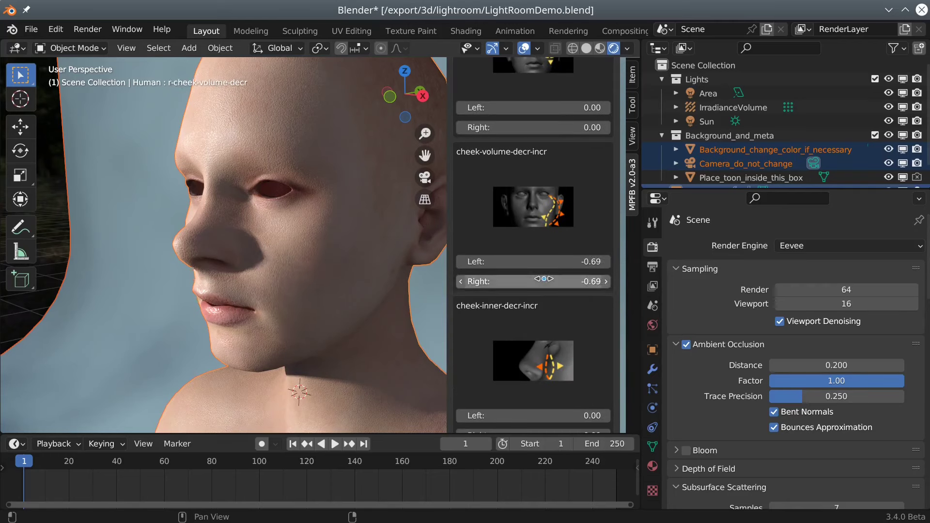
# - Set the cheek-inner target to 0.21 on both the left and right side
pyautogui.moveTo(545, 416)
pyautogui.mouseDown()
pyautogui.moveTo(571, 416)
pyautogui.moveTo(548, 416)
pyautogui.mouseUp()
pyautogui.scroll(-4, 545, 416)
pyautogui.moveTo(545, 357); pyautogui.dragTo(562, 342)
# - Try a cheek-bones target of 0.48 on the left side and copy it to the right side
pyautogui.moveTo(551, 358); pyautogui.dragTo(594, 376)
pyautogui.scroll(-4, 561, 378)
pyautogui.click(550, 376)
pyautogui.hotkey('ctrl', 'c')
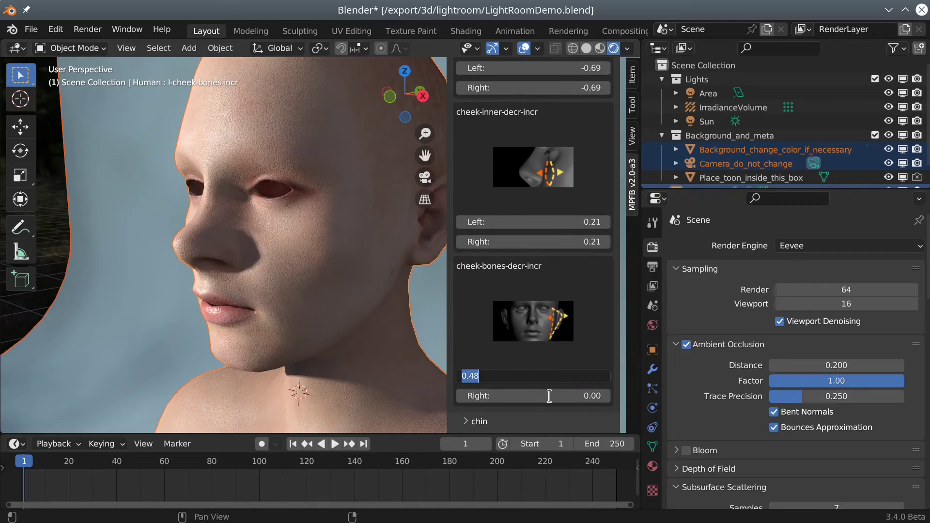
pyautogui.click(548, 397)
pyautogui.hotkey('ctrl', 'v')
# - Set the cheek-bones target to 0.09 on the right side and copy that value to the left side
pyautogui.moveTo(332, 233); pyautogui.dragTo(395, 232, button='middle')
pyautogui.scroll(1, 550, 396)
pyautogui.moveTo(550, 412); pyautogui.dragTo(520, 412)
pyautogui.click(550, 412)
pyautogui.hotkey('ctrl', 'c')
pyautogui.click(542, 394)
pyautogui.hotkey('ctrl', 'v')
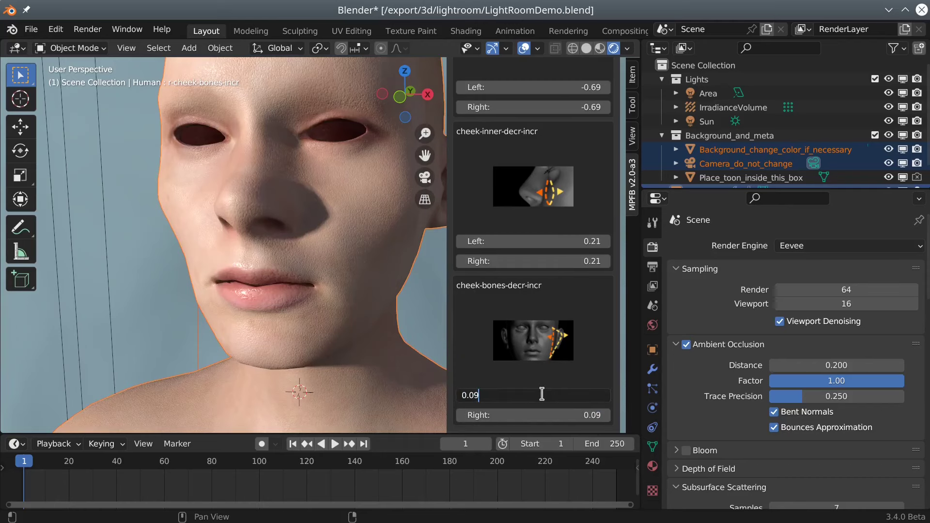
pyautogui.press('Return')
# - Return to the camera view and add the Default (no toes) standard rig with imported weights to the human
pyautogui.press('KP_0')
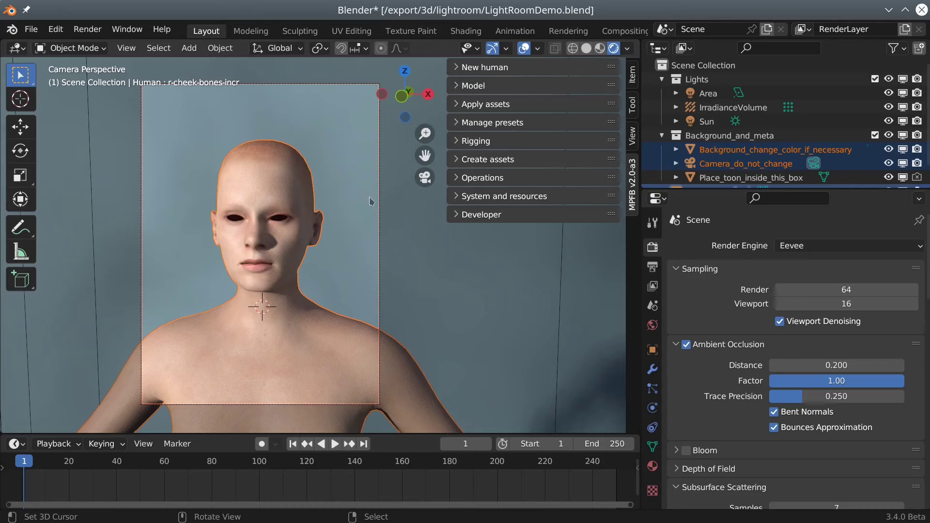
pyautogui.click(461, 144)
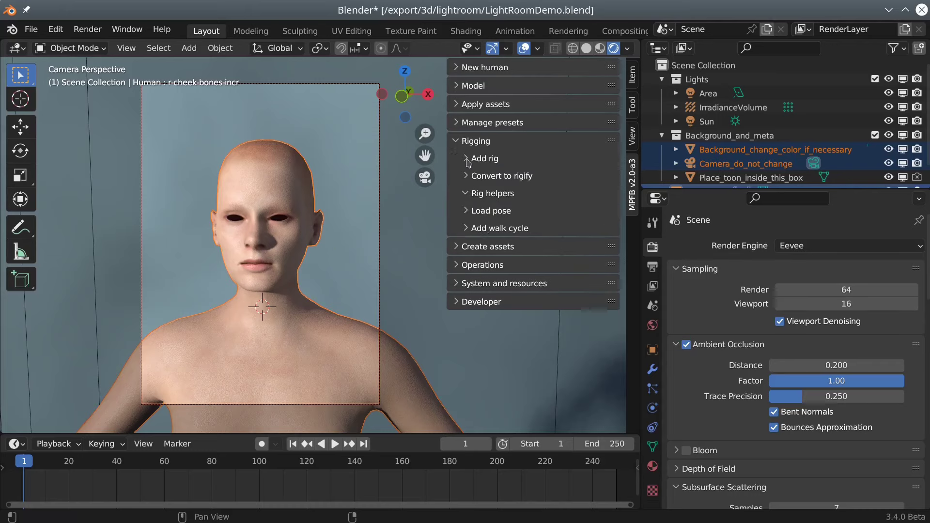
pyautogui.click(468, 162)
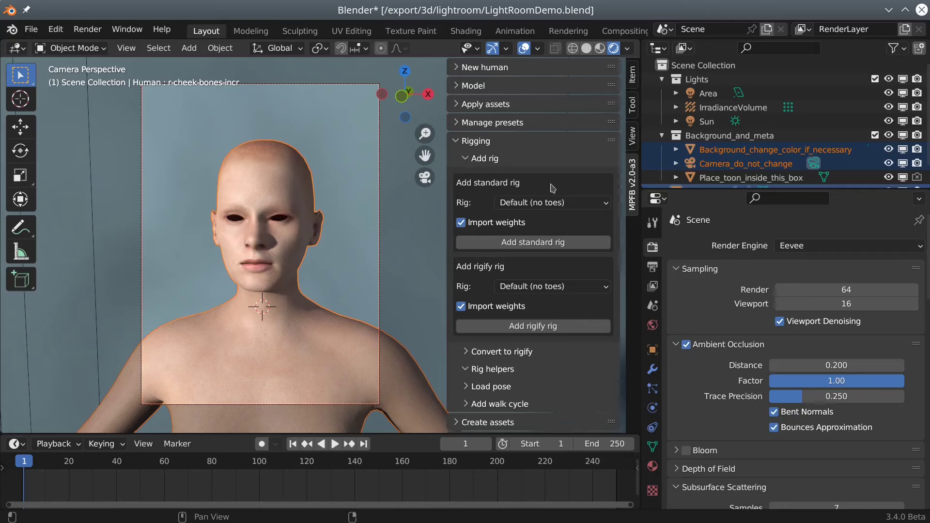
pyautogui.click(556, 203)
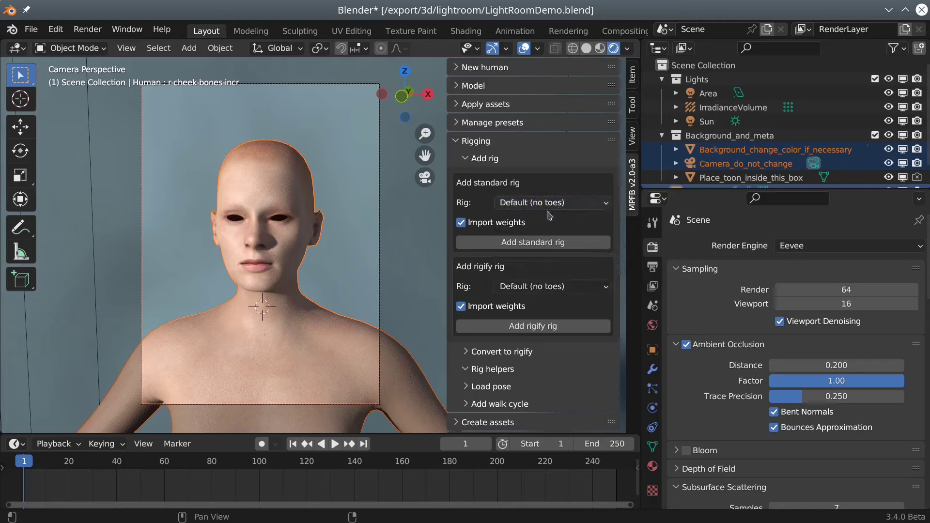
pyautogui.click(580, 290)
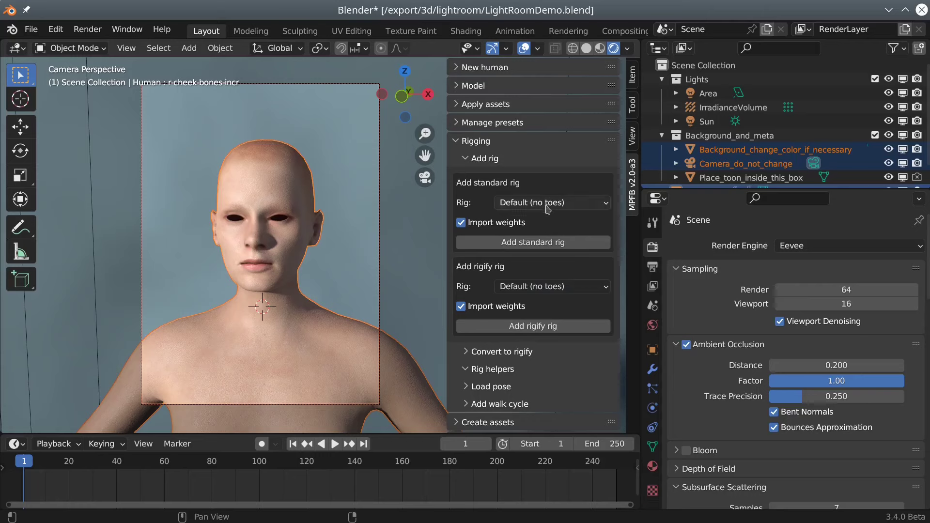
pyautogui.click(498, 243)
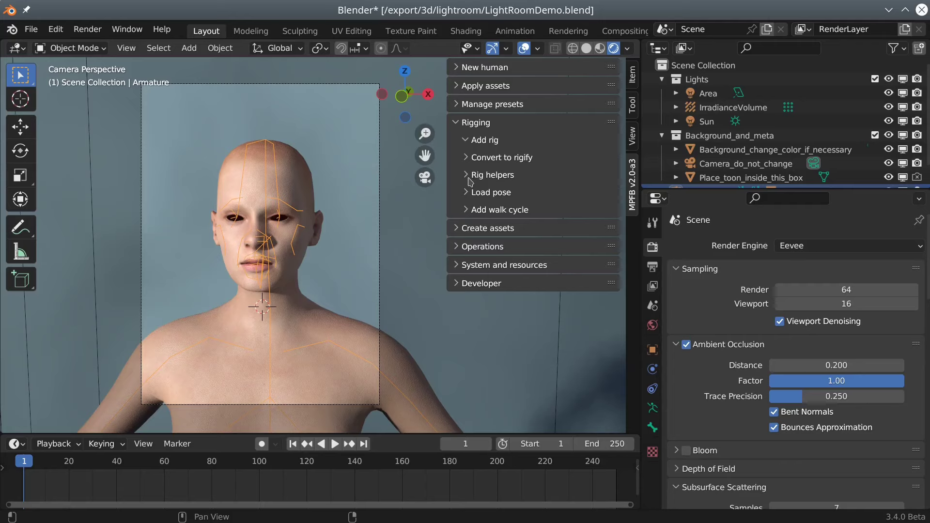
# - Add rig helpers with Lower + upper arm and leg helpers, Individual and master grip finger helpers, and Eye IK parented to the head bone
pyautogui.click(469, 177)
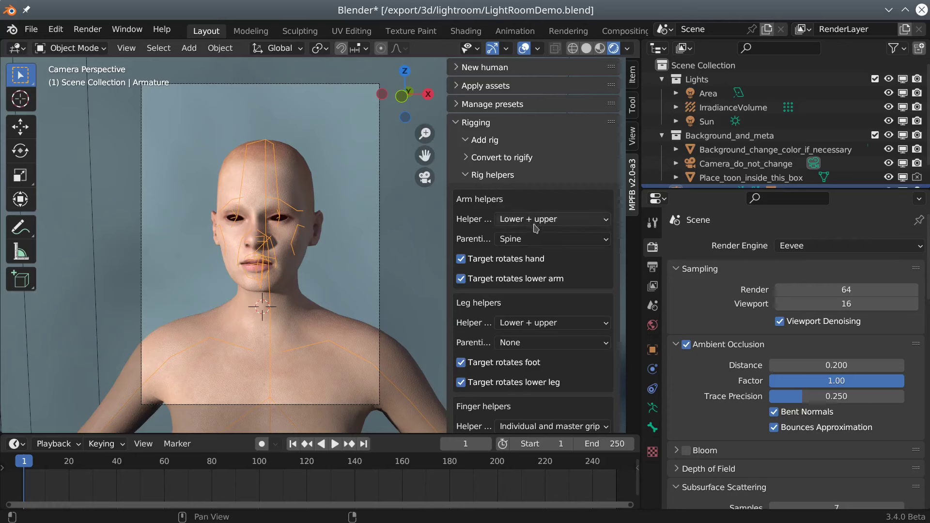
pyautogui.scroll(-6, 542, 245)
pyautogui.scroll(-5, 542, 245)
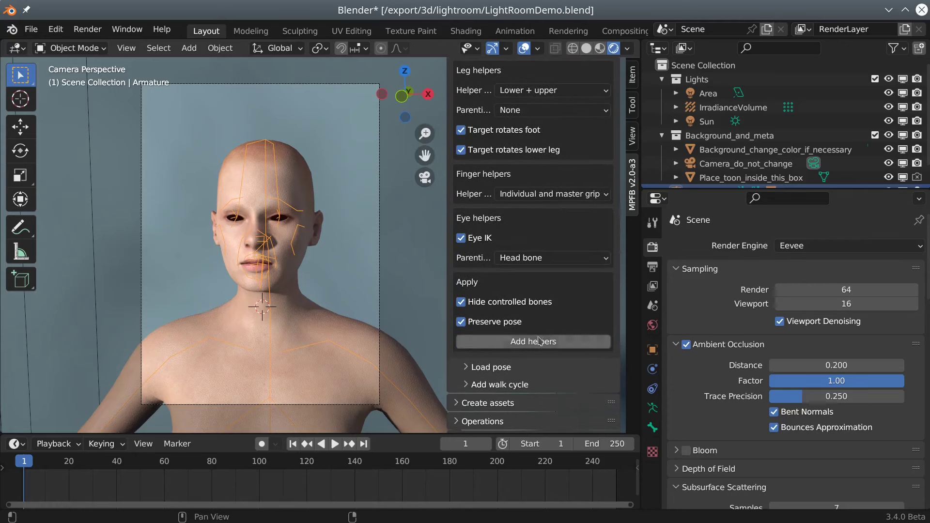
pyautogui.click(540, 345)
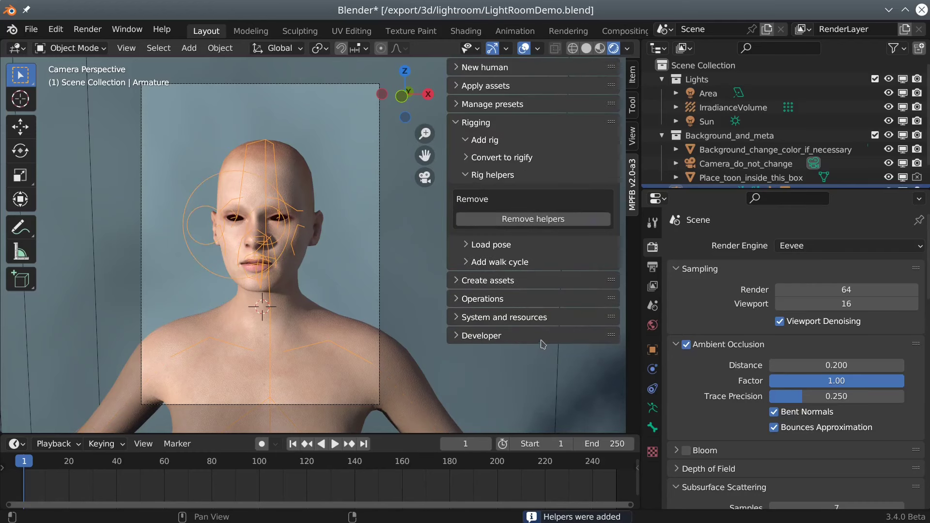
# - Show the viewport in wireframe shading and put the armature in Pose Mode
pyautogui.click(579, 50)
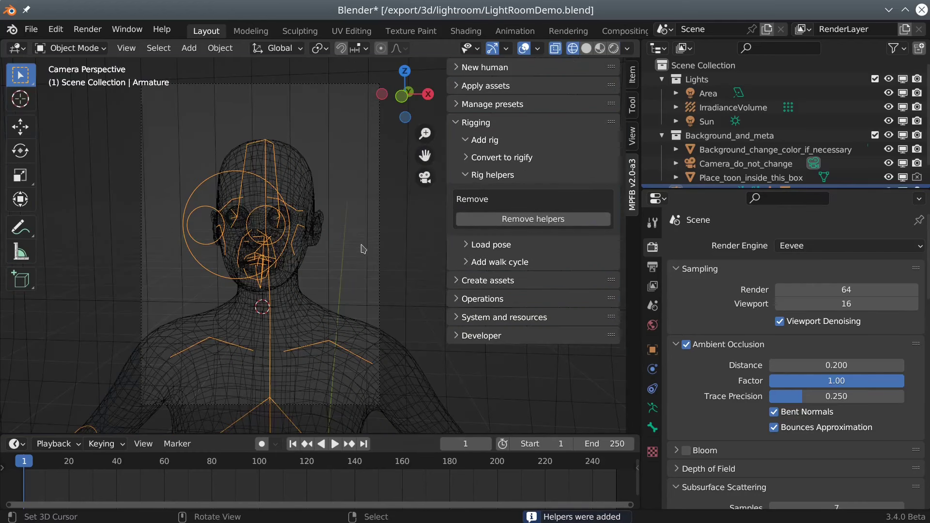
pyautogui.moveTo(362, 233)
pyautogui.mouseDown(button='middle')
pyautogui.moveTo(362, 221)
pyautogui.moveTo(345, 231)
pyautogui.mouseUp(button='middle')
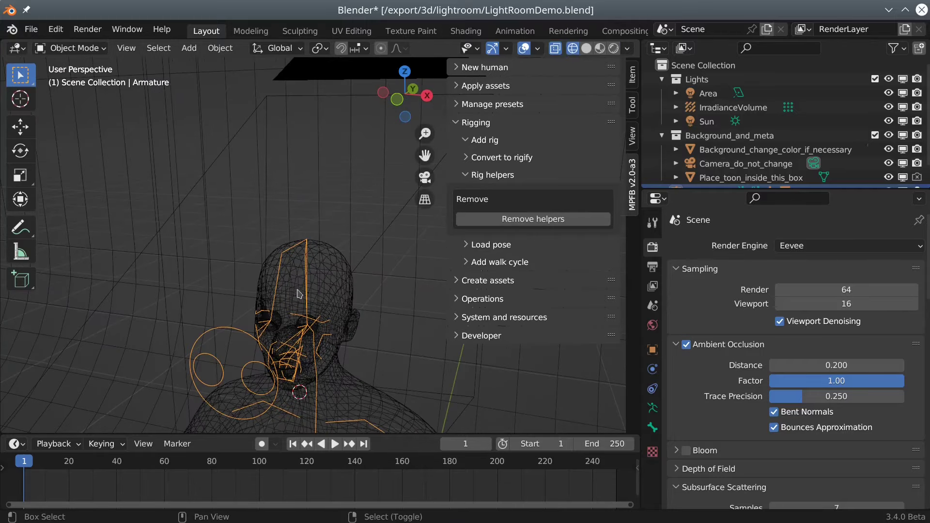
pyautogui.keyDown('shift'); pyautogui.moveTo(299, 292); pyautogui.dragTo(278, 249, button='middle'); pyautogui.keyUp('shift')
pyautogui.scroll(-3, 278, 249)
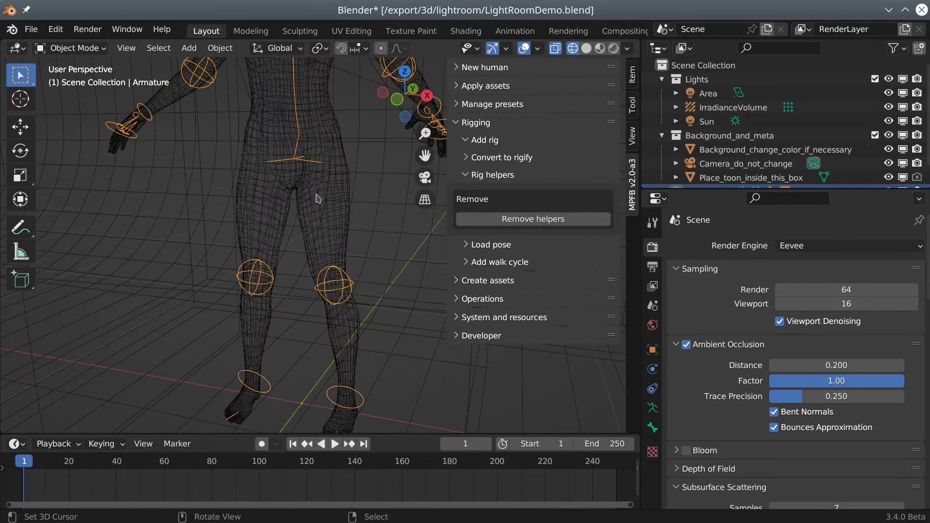
pyautogui.keyDown('shift'); pyautogui.moveTo(314, 199); pyautogui.dragTo(252, 281, button='middle'); pyautogui.keyUp('shift')
pyautogui.click(73, 48)
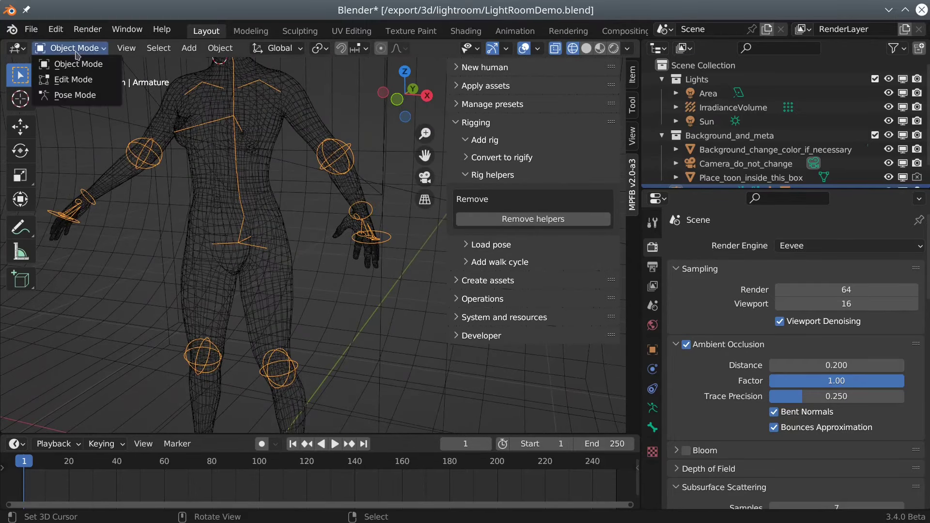
pyautogui.click(80, 96)
# - Pose the arms by moving the left hand IK control and the right hand IK control in towards the body
pyautogui.click(369, 209)
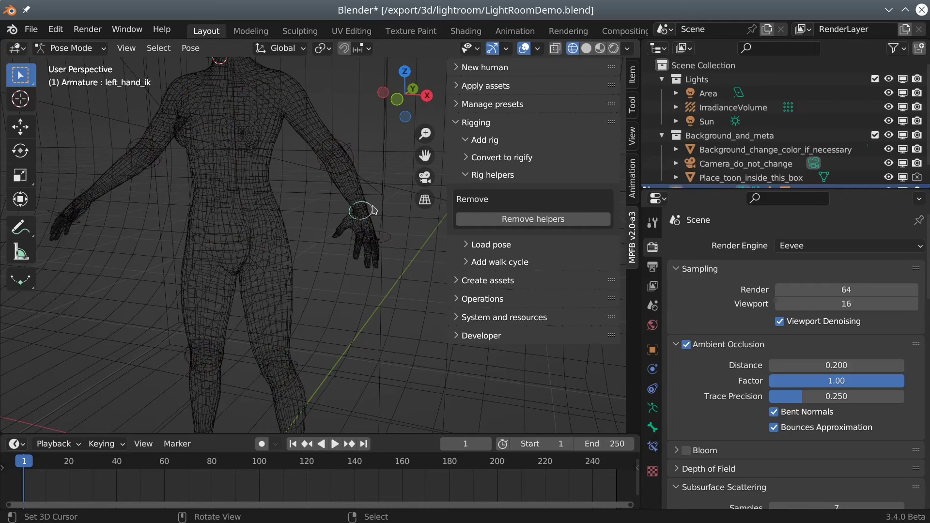
pyautogui.press('g')
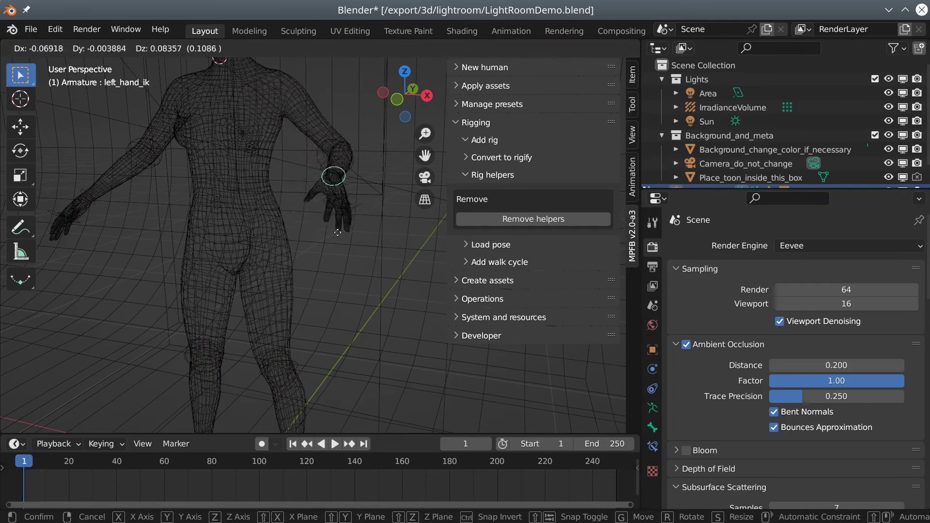
pyautogui.click(318, 244)
pyautogui.click(87, 202)
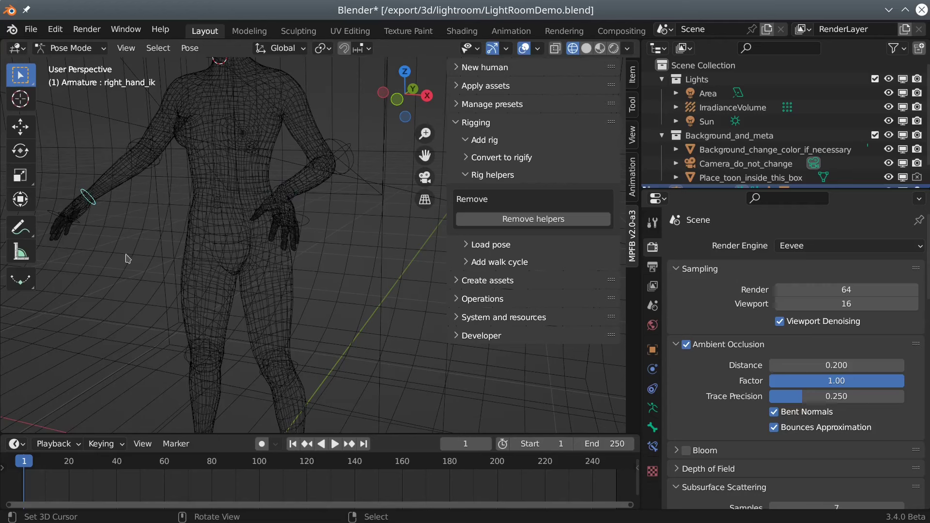
pyautogui.press('g')
pyautogui.click(173, 258)
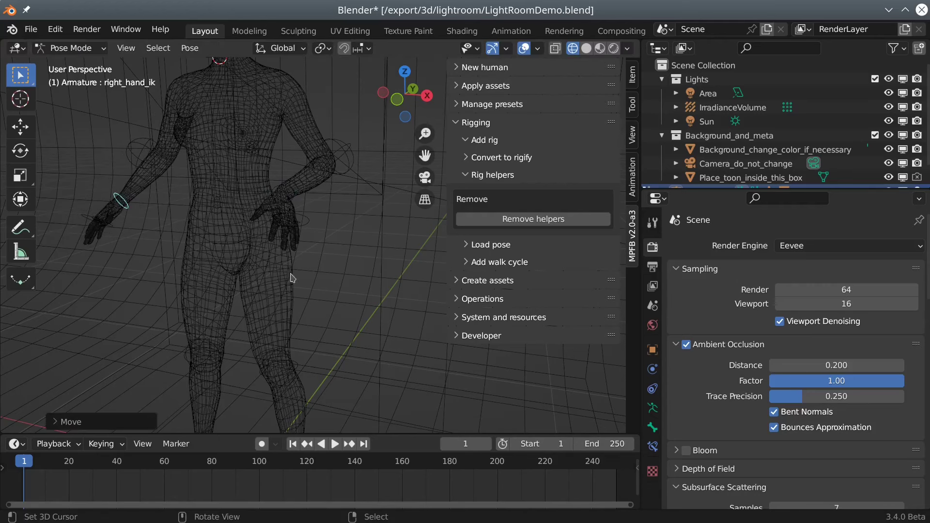
# - Try rotating the left hand's master grip control to curl all its fingers
pyautogui.moveTo(215, 204); pyautogui.dragTo(255, 249, button='middle')
pyautogui.scroll(3, 334, 244)
pyautogui.click(430, 354)
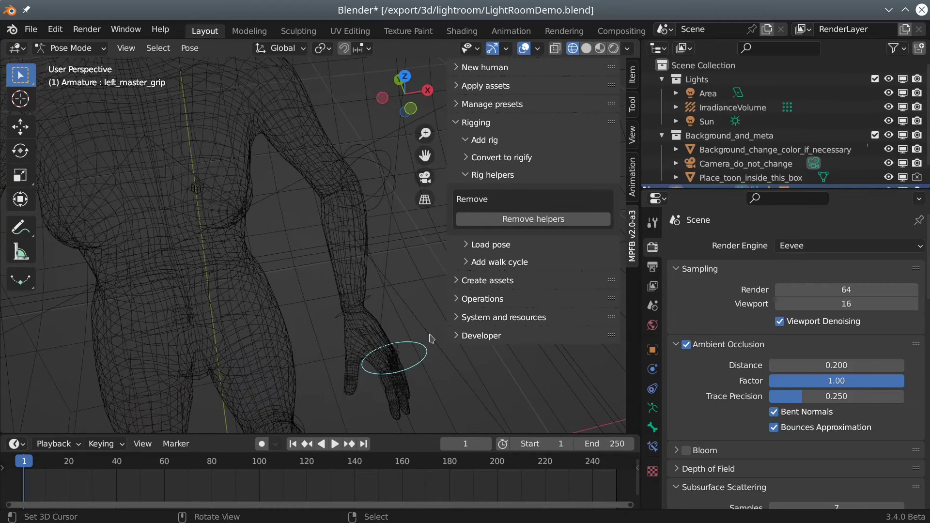
pyautogui.press('r')
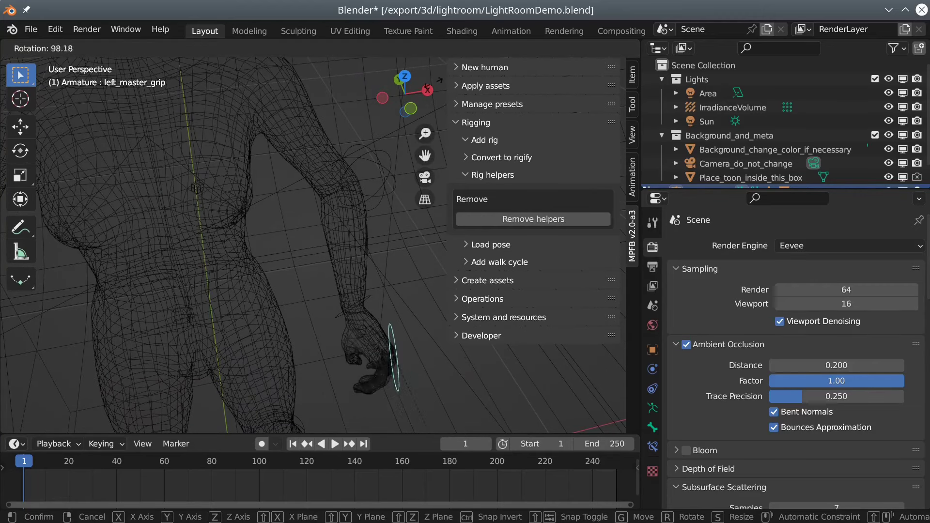
pyautogui.rightClick(456, 349)
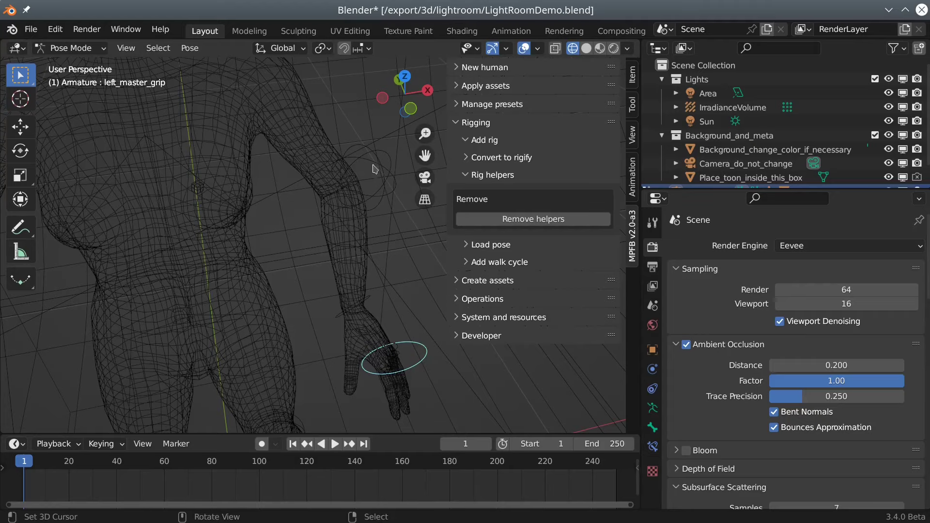
pyautogui.keyDown('shift'); pyautogui.moveTo(335, 133); pyautogui.dragTo(437, 413, button='middle'); pyautogui.keyUp('shift')
pyautogui.moveTo(341, 309); pyautogui.dragTo(349, 310, button='middle')
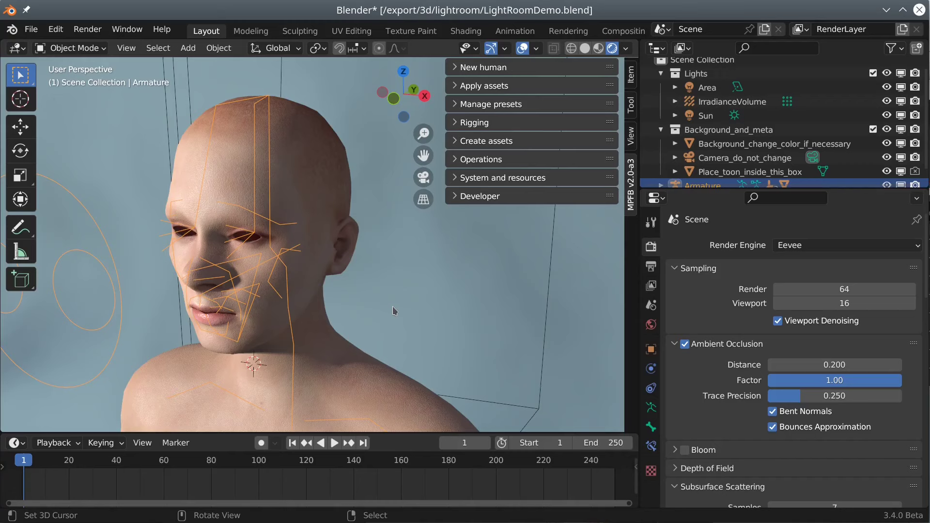
# - Load the High-poly eyes from the MPFB eyes library onto the rigged human
pyautogui.click(456, 88)
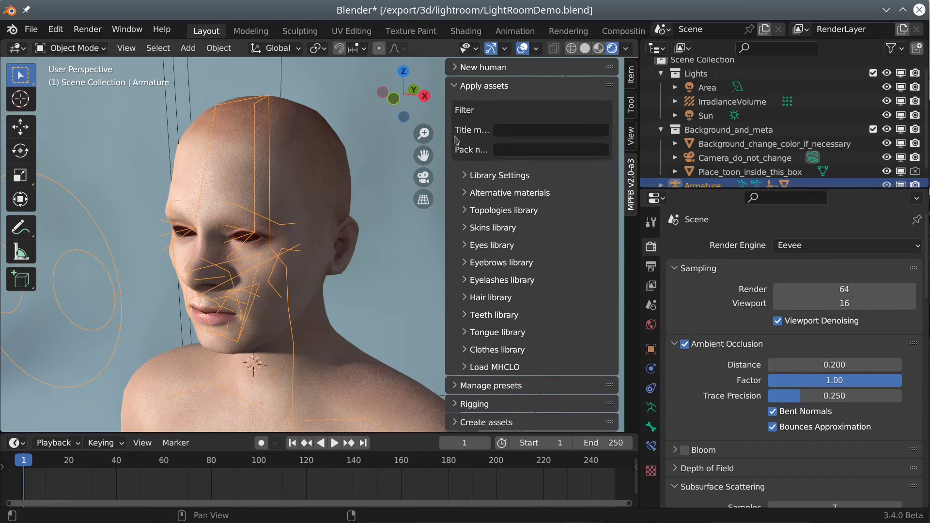
pyautogui.click(468, 245)
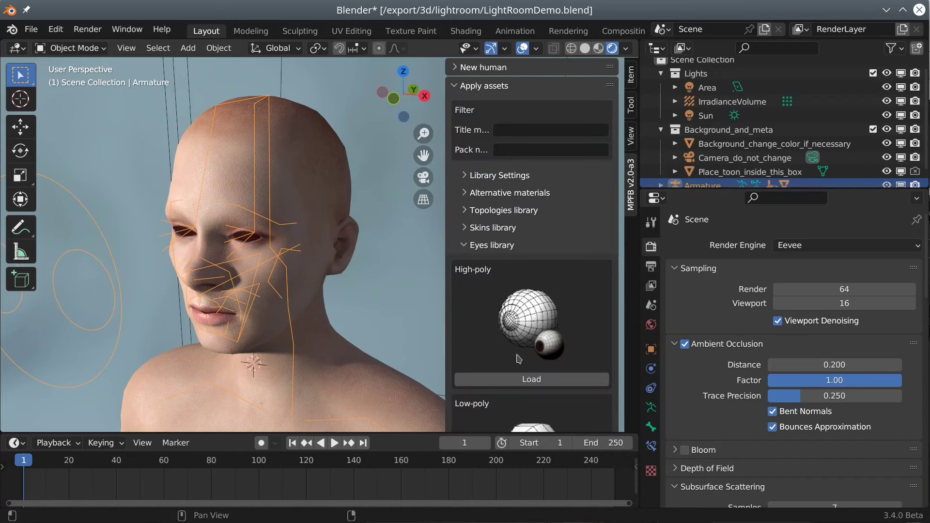
pyautogui.click(523, 381)
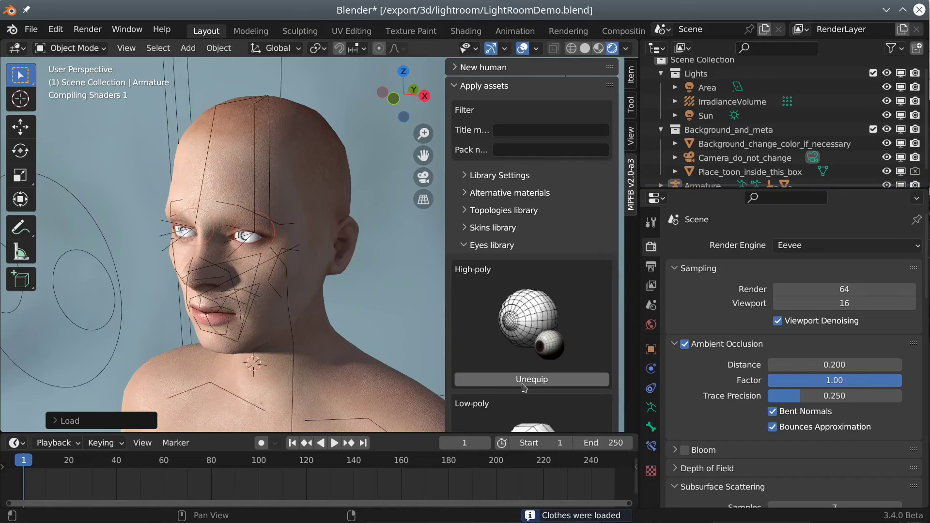
pyautogui.click(464, 246)
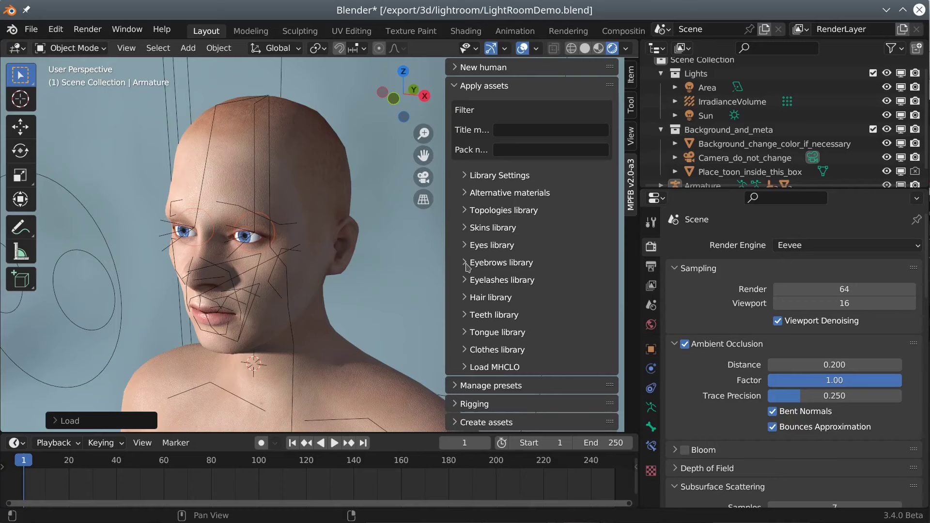
# - Load Eyebrow009 from the eyebrows library onto the human
pyautogui.click(467, 264)
pyautogui.scroll(-15, 523, 309)
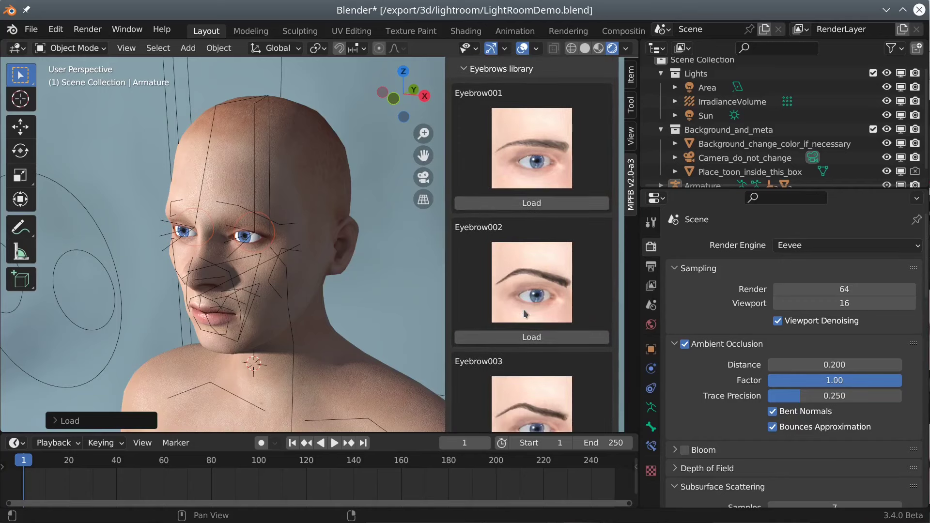
pyautogui.scroll(-20, 524, 310)
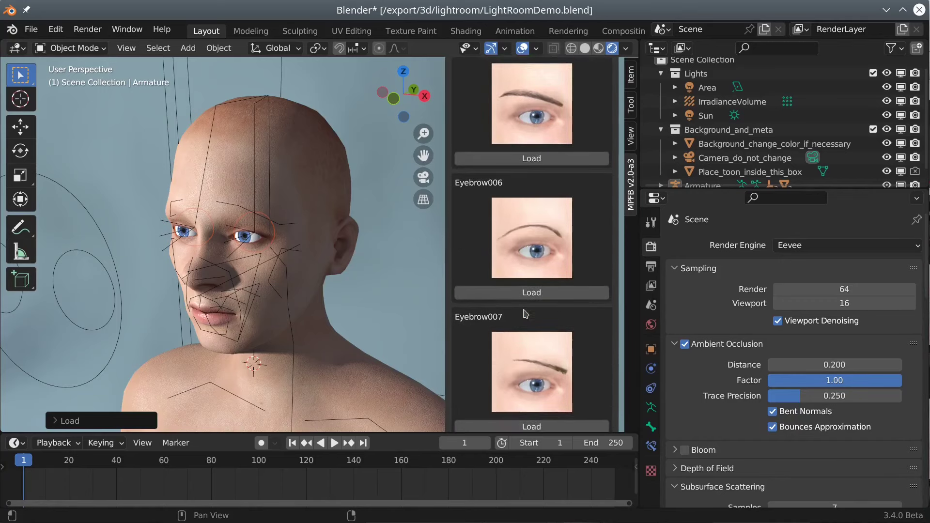
pyautogui.scroll(-5, 525, 312)
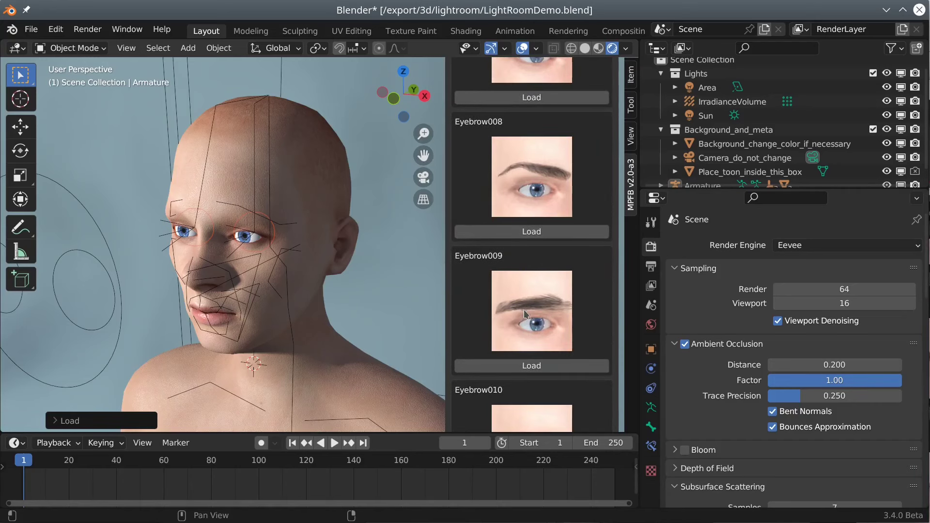
pyautogui.click(538, 367)
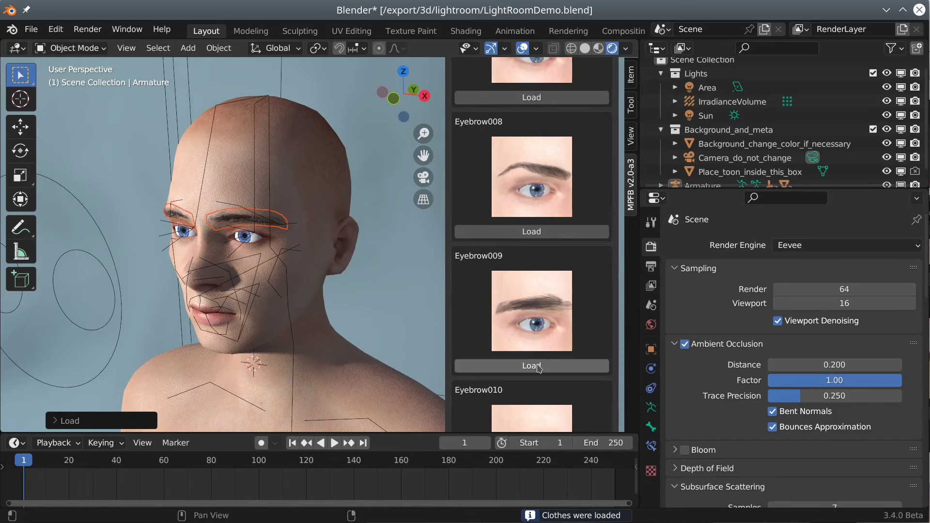
pyautogui.scroll(20, 517, 245)
pyautogui.click(465, 224)
# - Load Eyelashes02 from the eyelashes library onto the human
pyautogui.click(468, 241)
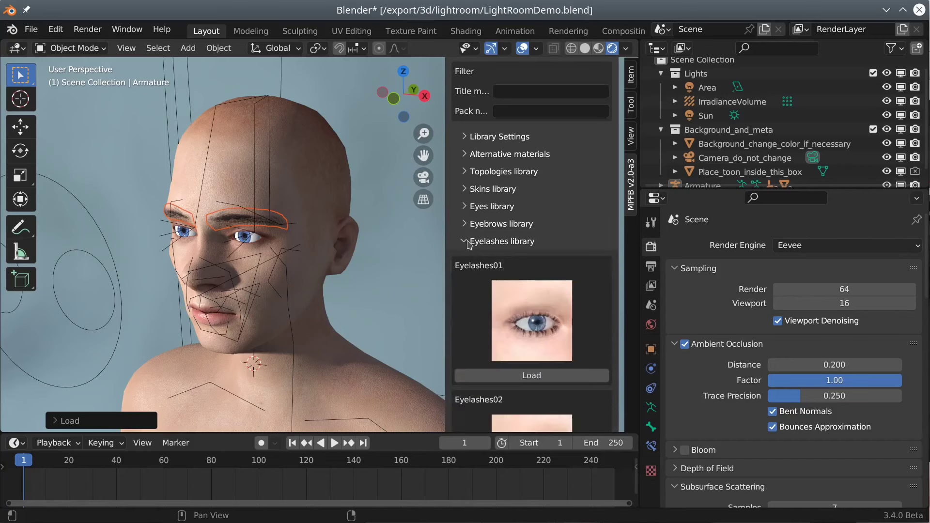
pyautogui.scroll(-10, 566, 265)
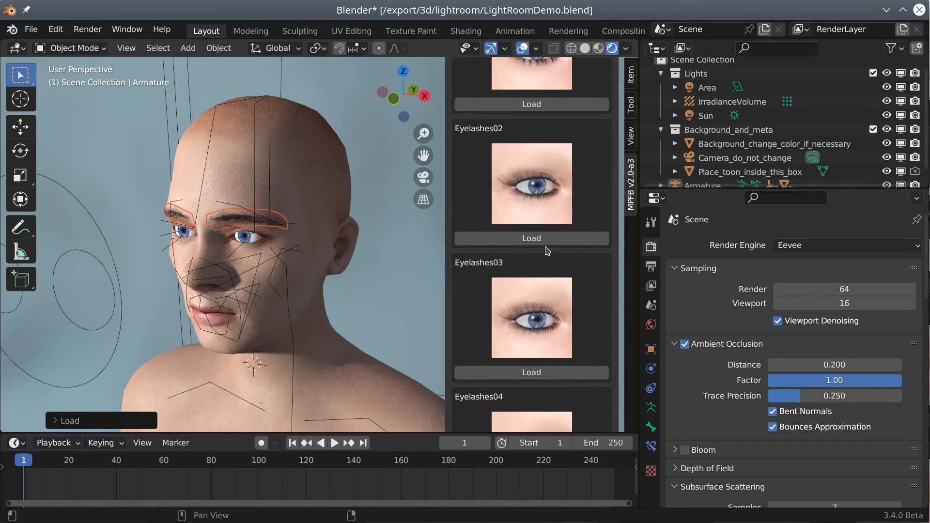
pyautogui.click(546, 239)
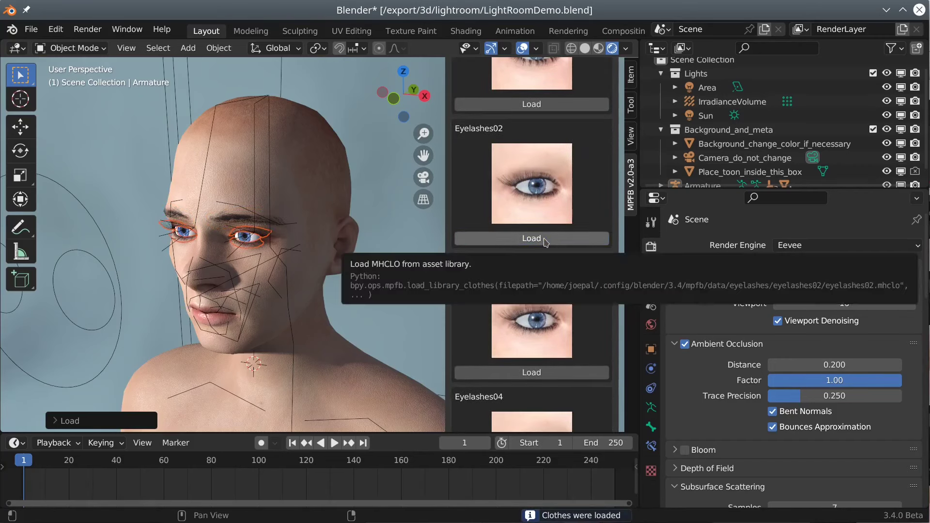
pyautogui.scroll(10, 546, 242)
pyautogui.click(466, 165)
# - Load the Braid01 hairstyle from the hair library onto the human
pyautogui.click(472, 243)
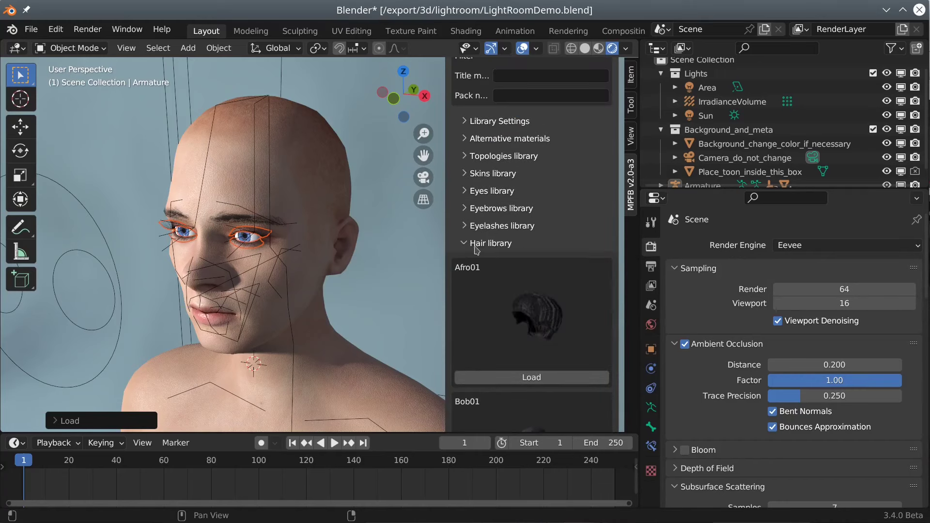
pyautogui.scroll(-15, 546, 276)
pyautogui.scroll(-4, 547, 279)
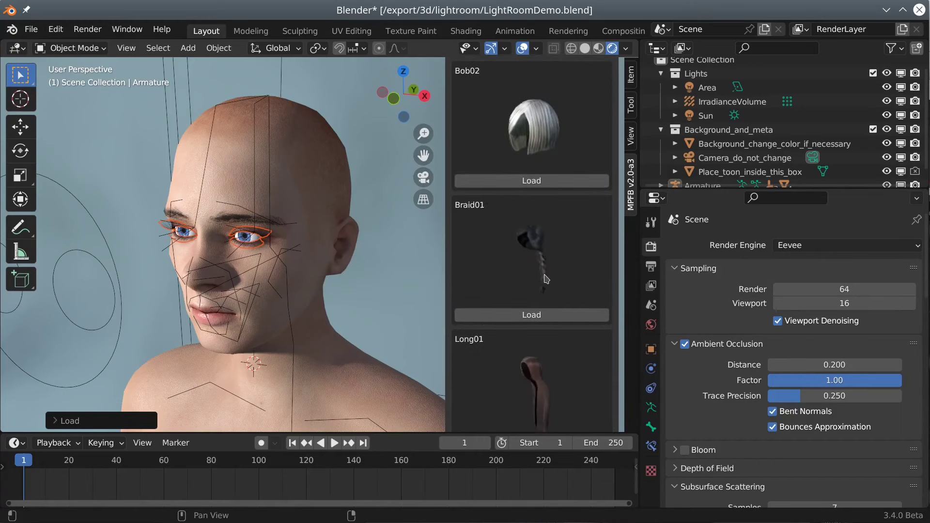
pyautogui.click(528, 315)
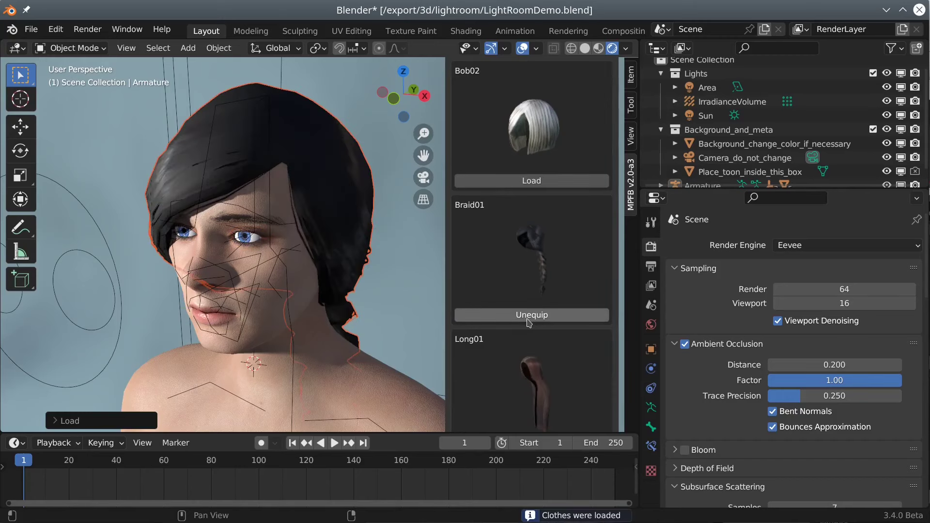
# - Apply the toigo_braid01_red alternative material to the braid hair
pyautogui.scroll(20, 513, 305)
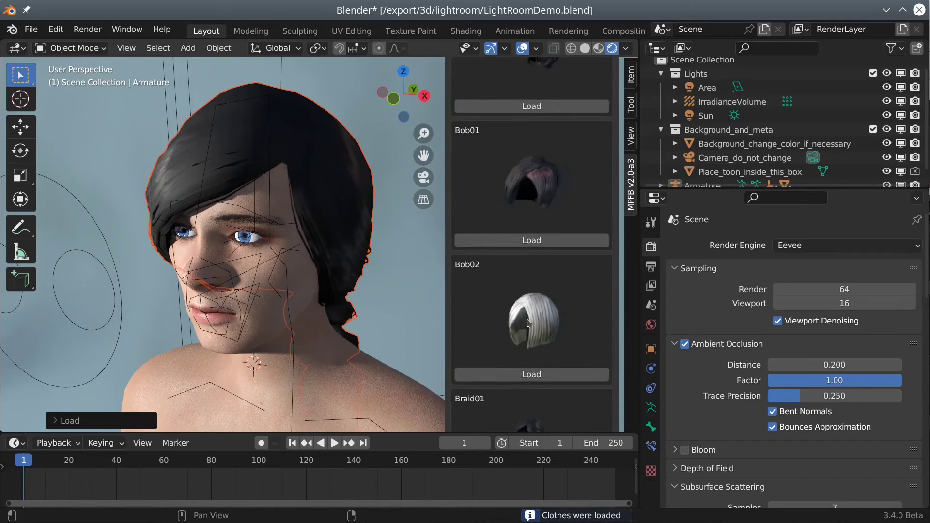
pyautogui.click(466, 225)
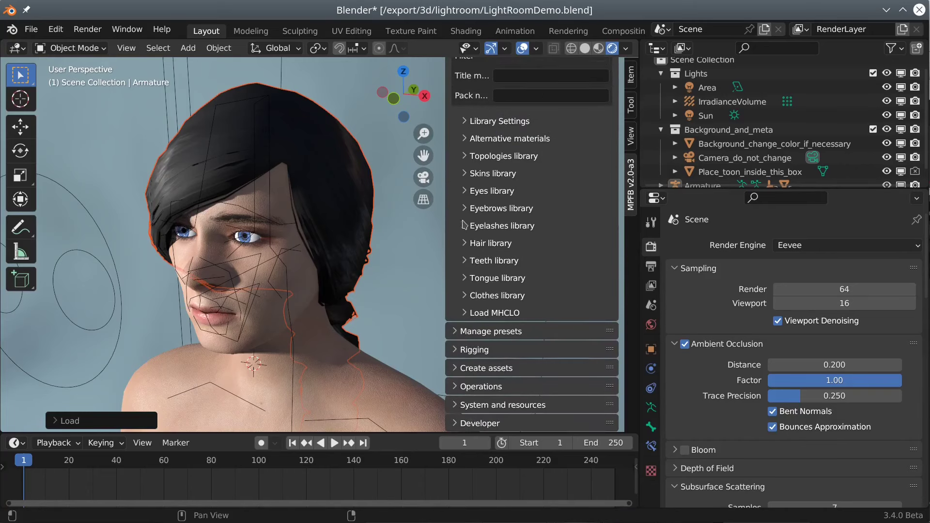
pyautogui.click(319, 141)
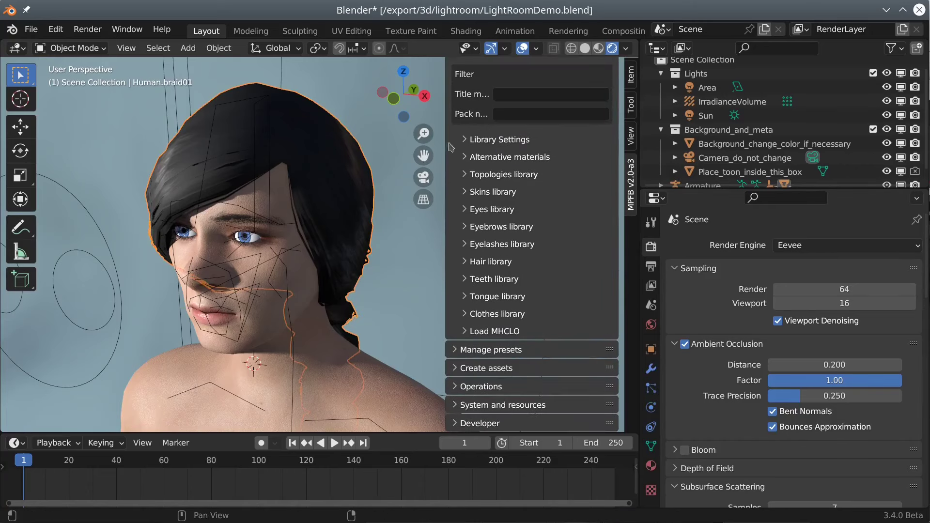
pyautogui.click(464, 158)
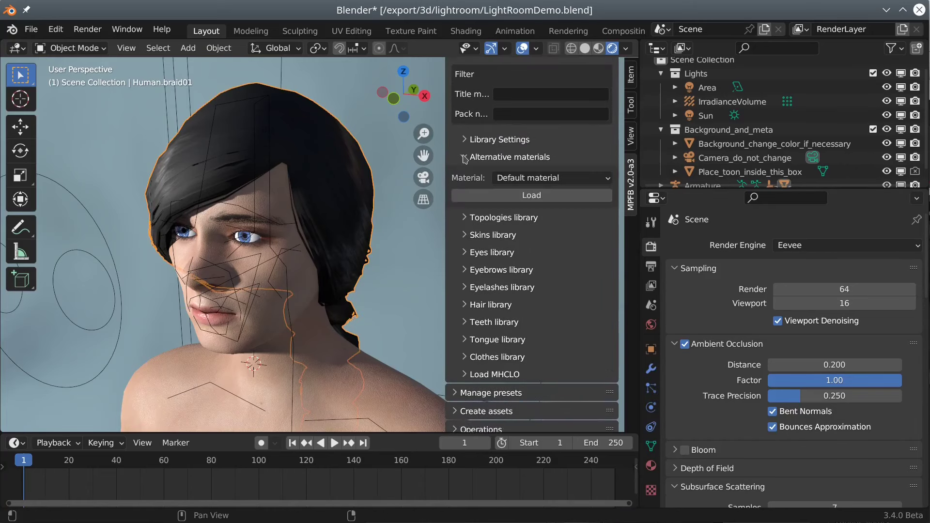
pyautogui.click(568, 178)
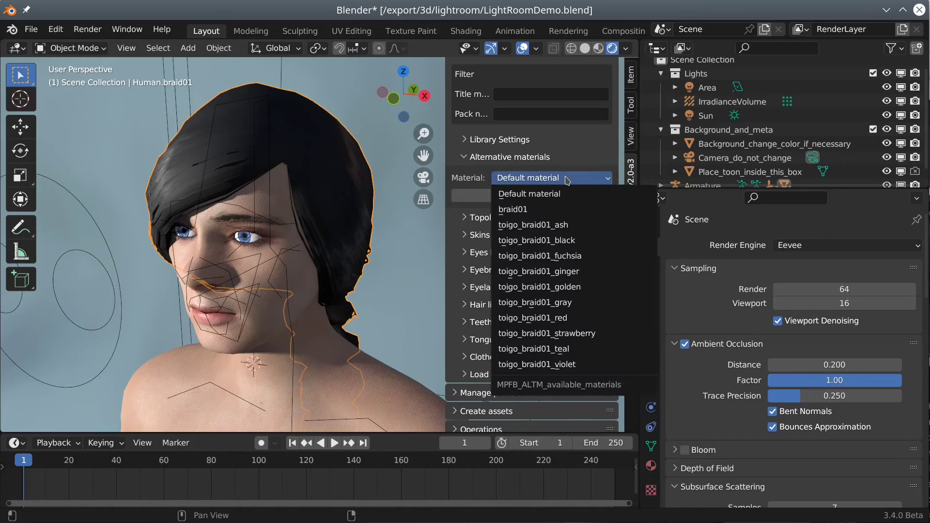
pyautogui.click(559, 319)
pyautogui.click(541, 199)
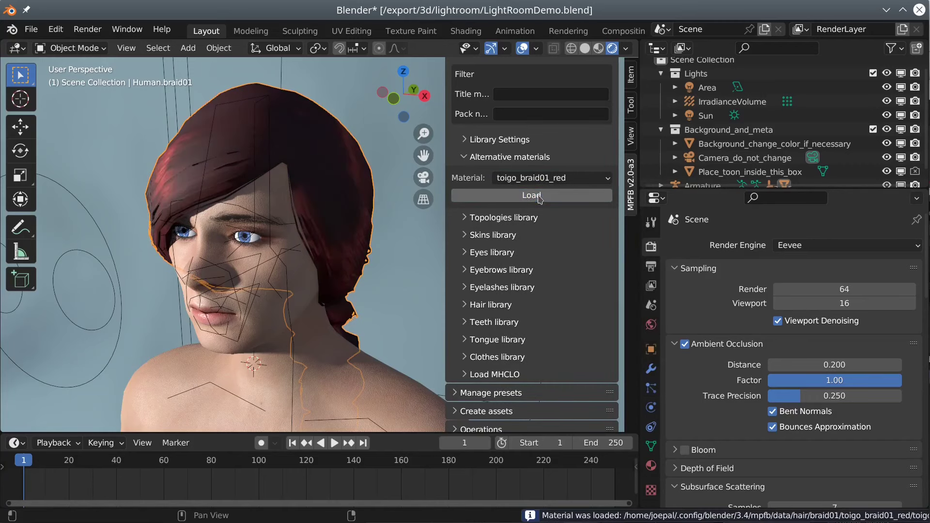
pyautogui.click(468, 158)
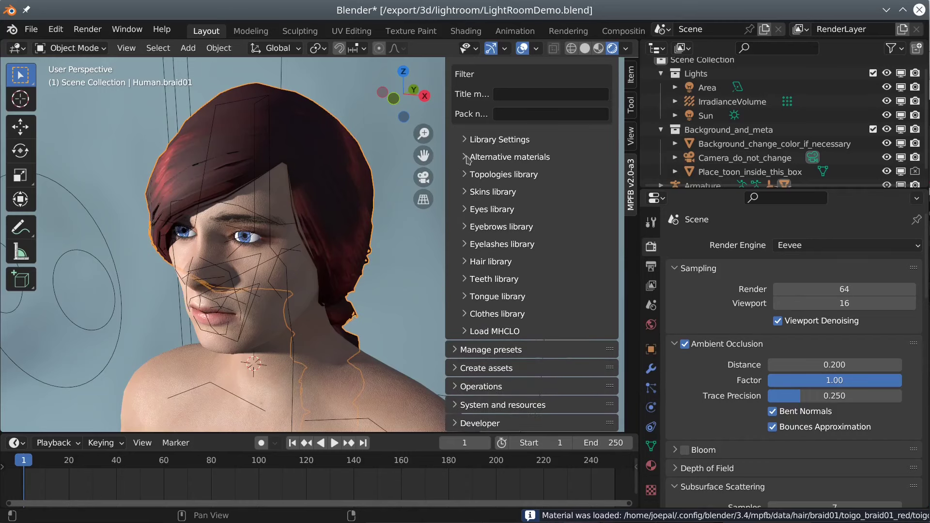
# - Filter the clothes library by the title "toigo" and load the Toigo strapless ruffle top dress onto the human
pyautogui.click(465, 315)
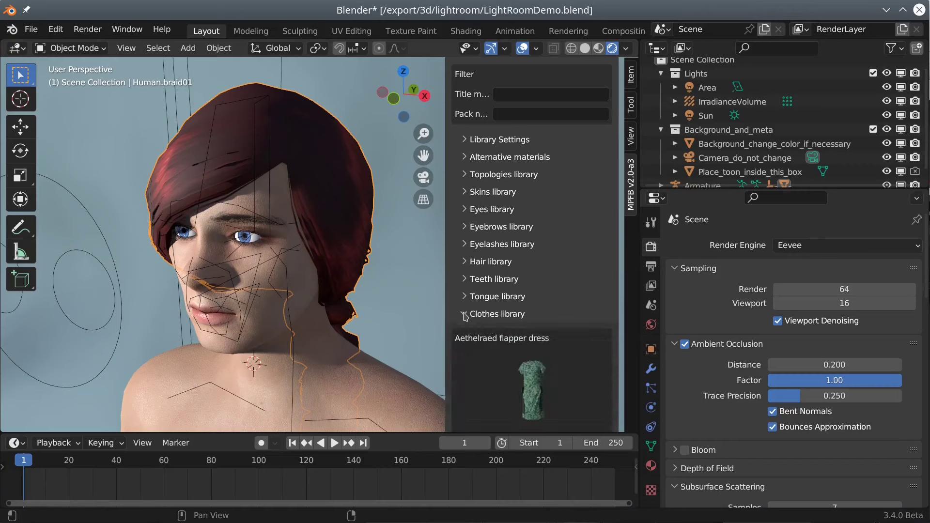
pyautogui.click(527, 96)
pyautogui.write('toigo')
pyautogui.press('Return')
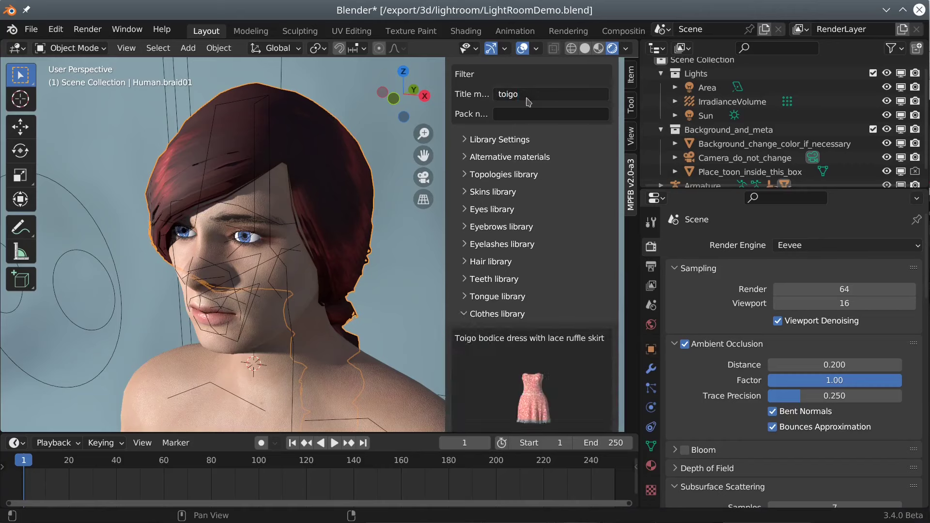
pyautogui.scroll(-15, 576, 339)
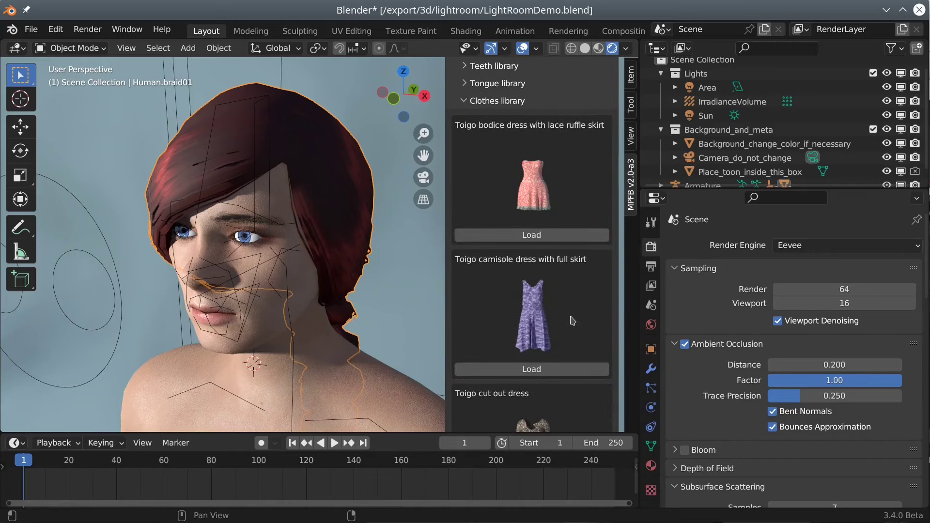
pyautogui.scroll(-20, 572, 321)
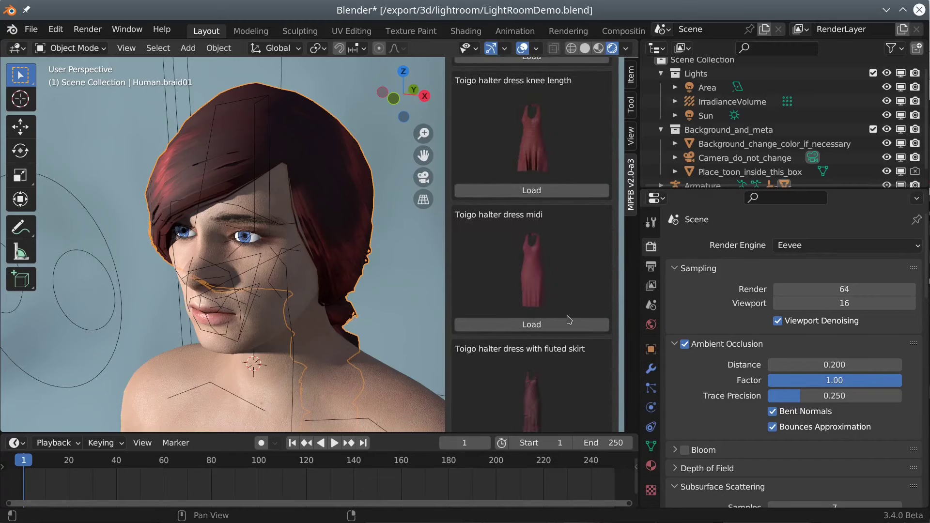
pyautogui.scroll(-4, 570, 320)
pyautogui.scroll(-5, 569, 319)
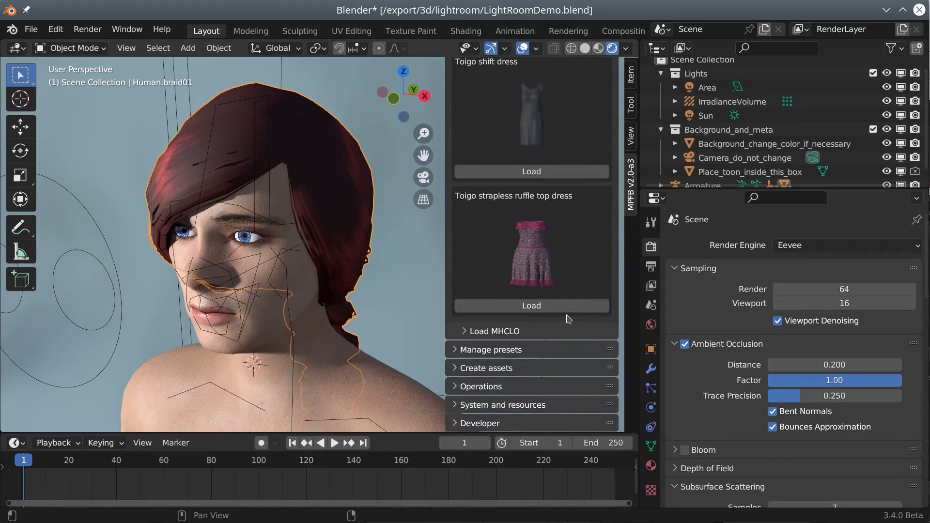
pyautogui.click(533, 306)
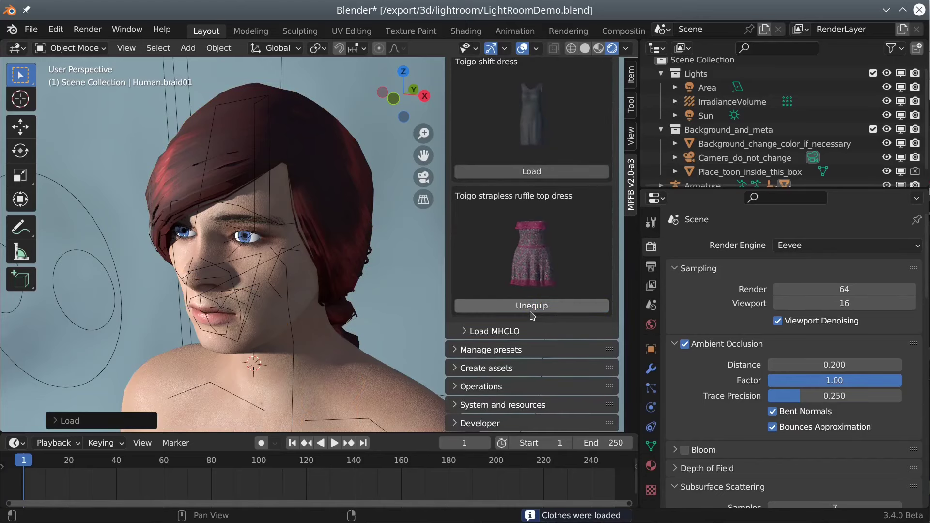
# - Filter the clothes library by the title "shoe" and load Shoes01 onto the human
pyautogui.scroll(-2, 374, 339)
pyautogui.keyDown('shift'); pyautogui.moveTo(370, 368); pyautogui.dragTo(335, 421, button='middle'); pyautogui.keyUp('shift')
pyautogui.scroll(10, 535, 387)
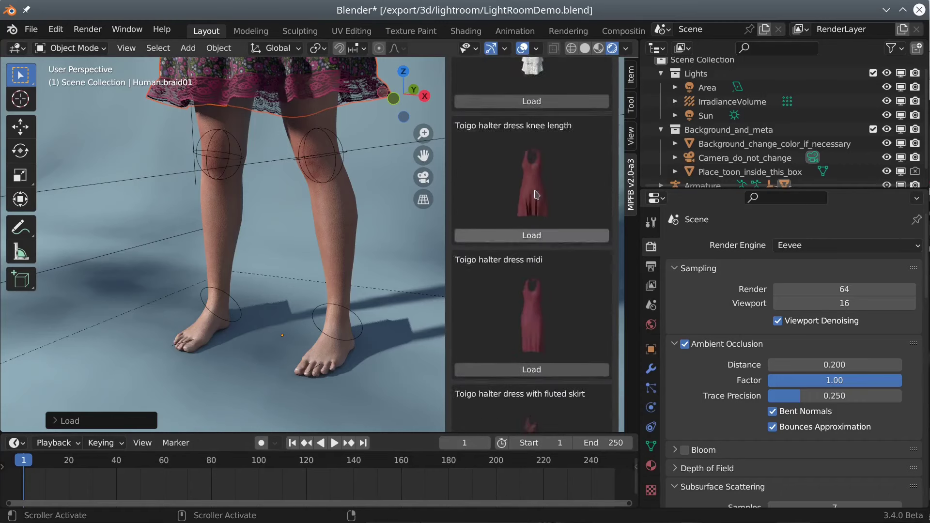
pyautogui.scroll(5, 536, 195)
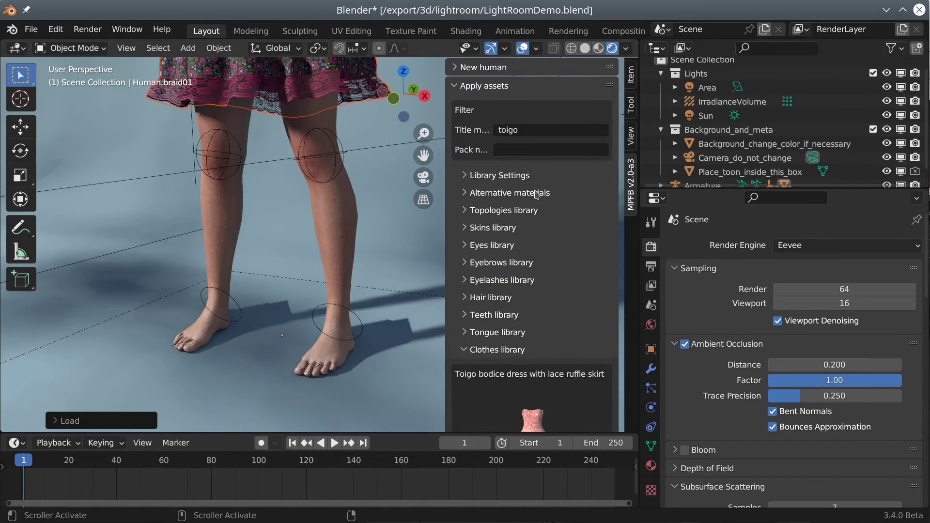
pyautogui.click(469, 351)
pyautogui.click(469, 350)
pyautogui.click(535, 129)
pyautogui.write('shoe')
pyautogui.press('Return')
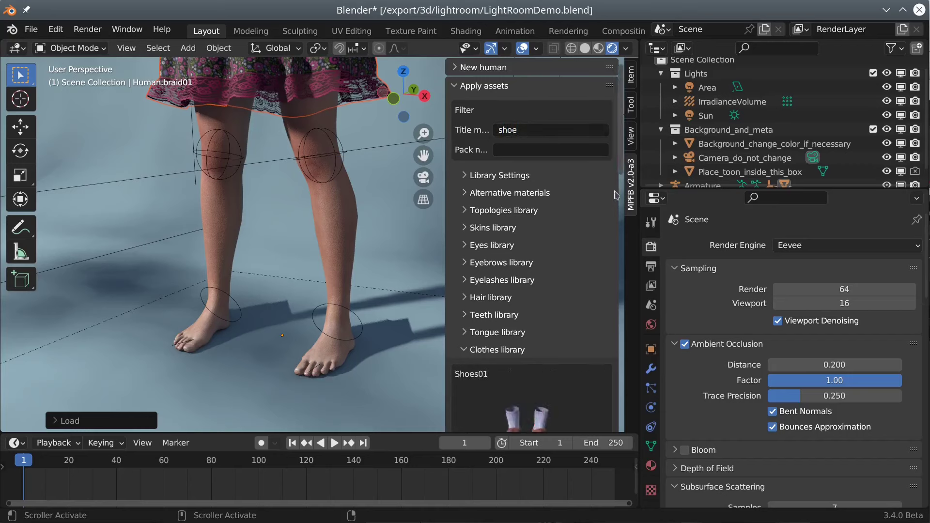
pyautogui.scroll(-8, 576, 236)
pyautogui.scroll(-5, 576, 236)
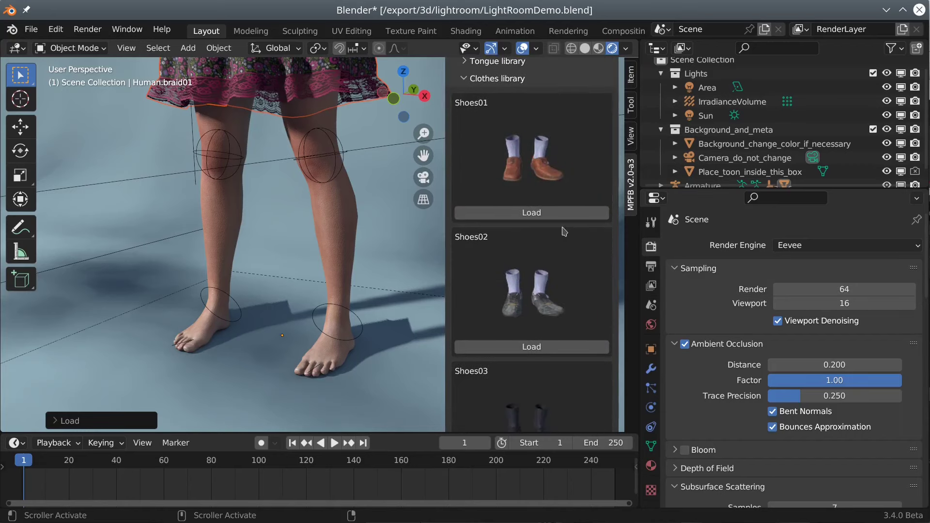
pyautogui.click(541, 214)
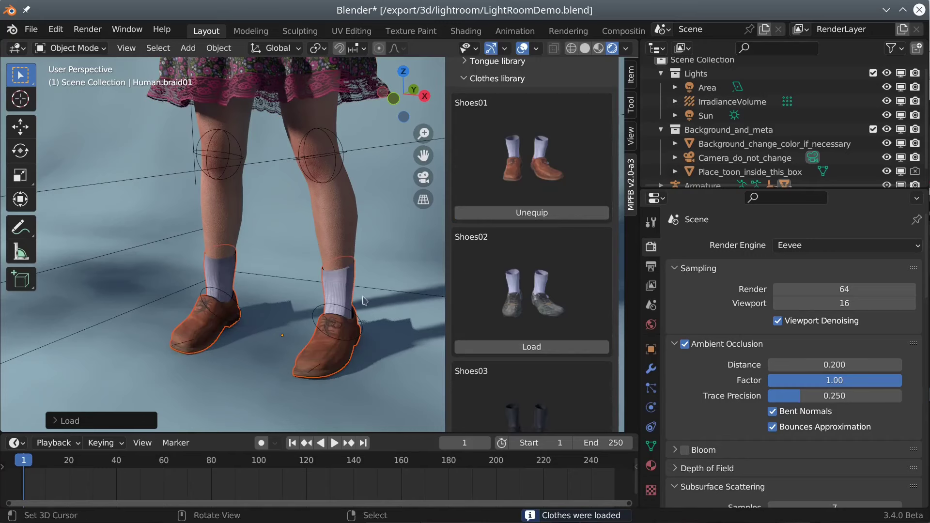
# - Move the armature slightly upward along the Z axis to raise the shoes relative to the floor
pyautogui.click(324, 311)
pyautogui.press('g')
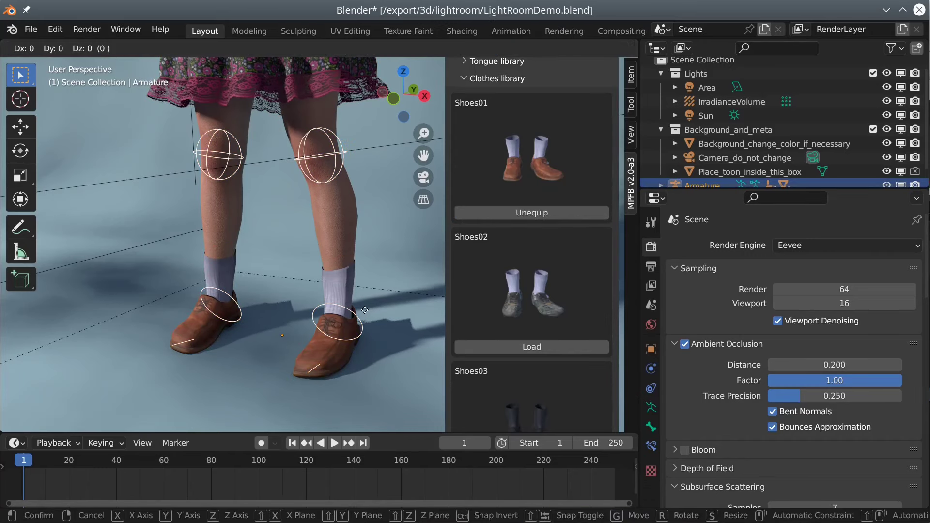
pyautogui.press('z')
pyautogui.click(365, 311)
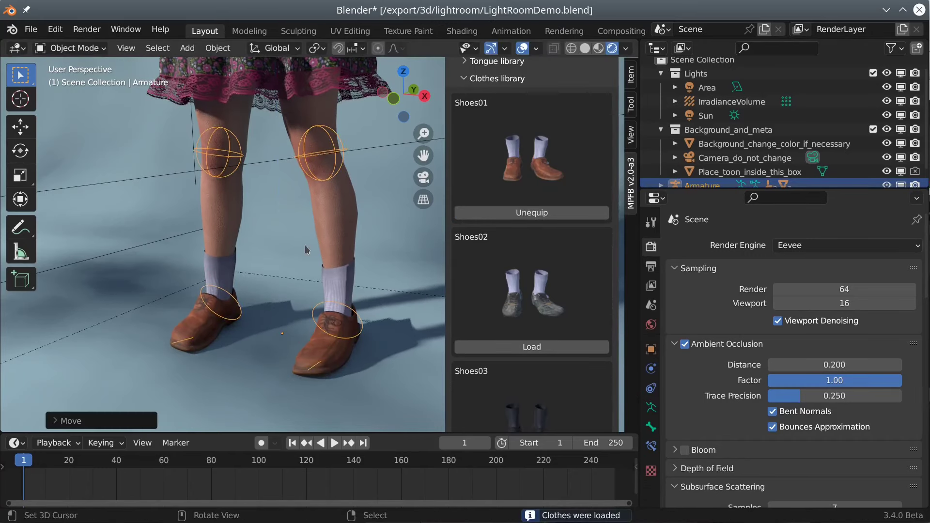
pyautogui.scroll(-3, 306, 250)
pyautogui.keyDown('shift'); pyautogui.moveTo(306, 250); pyautogui.dragTo(280, 388, button='middle'); pyautogui.keyUp('shift')
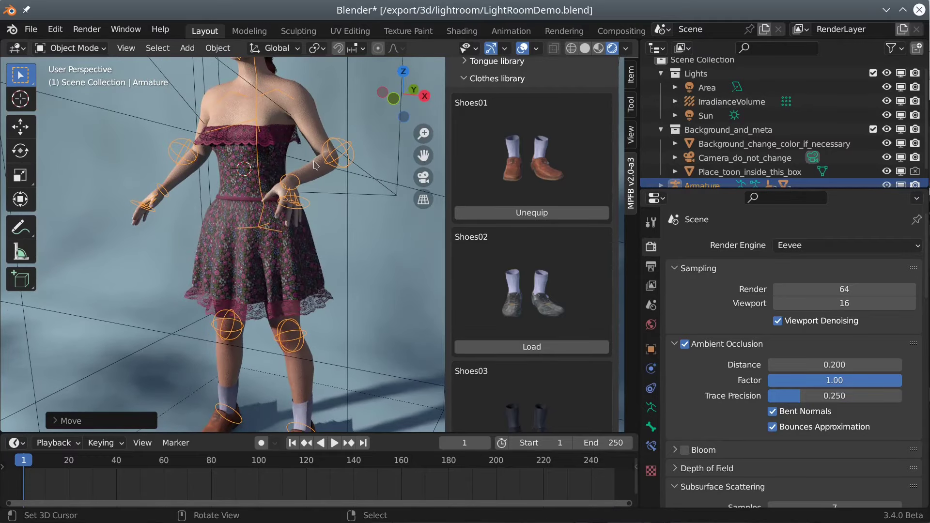
pyautogui.scroll(-4, 316, 165)
pyautogui.moveTo(318, 166); pyautogui.dragTo(384, 156, button='middle')
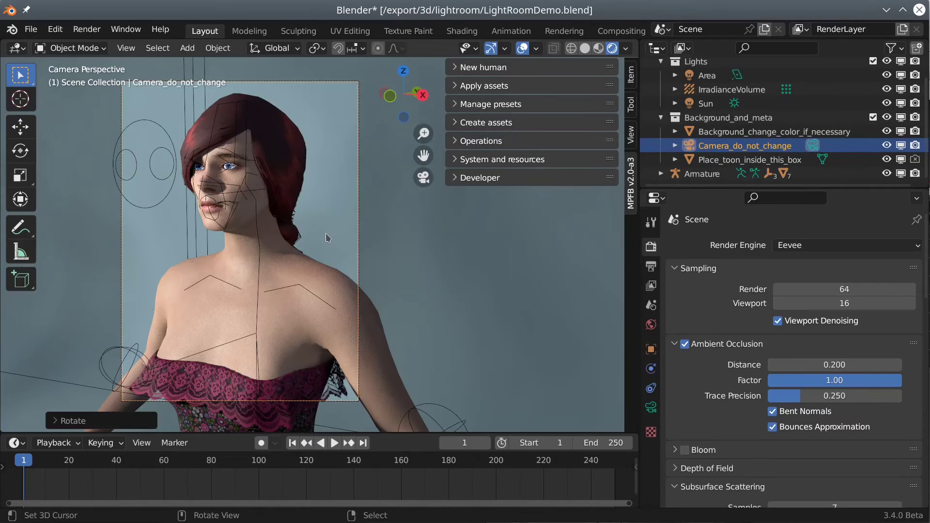
# - Select the Human.high-poly eyes object under the Armature and show its material settings in an enlarged properties area
pyautogui.scroll(5, 269, 173)
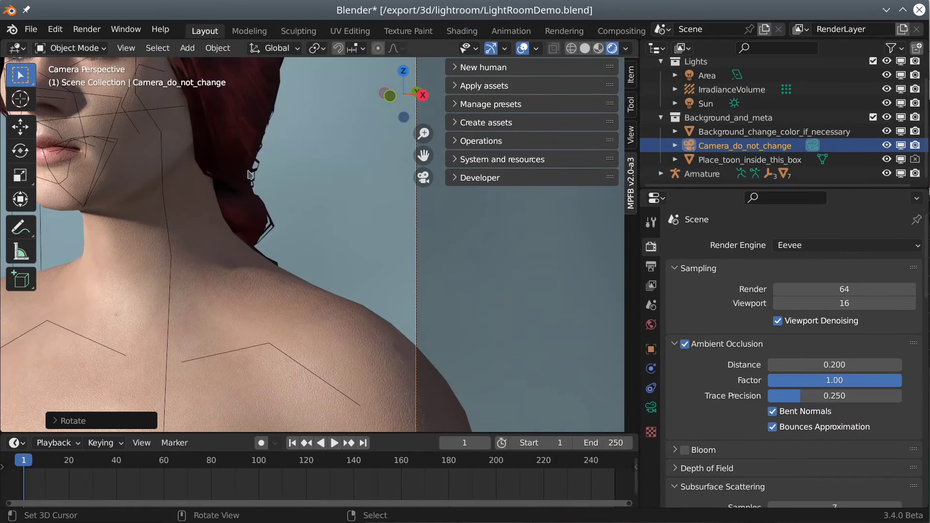
pyautogui.keyDown('shift'); pyautogui.moveTo(249, 170); pyautogui.dragTo(454, 334, button='middle'); pyautogui.keyUp('shift')
pyautogui.scroll(4, 388, 220)
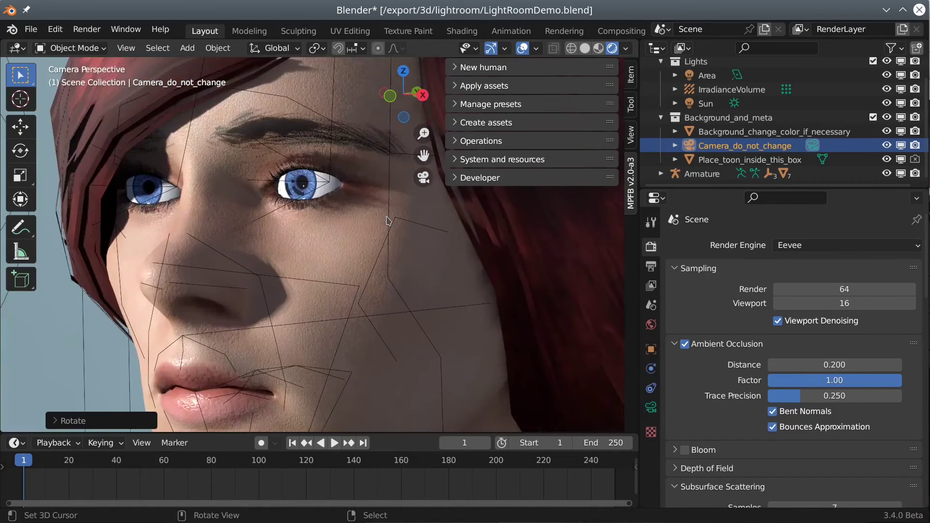
pyautogui.keyDown('shift'); pyautogui.moveTo(388, 220); pyautogui.dragTo(347, 259, button='middle'); pyautogui.keyUp('shift')
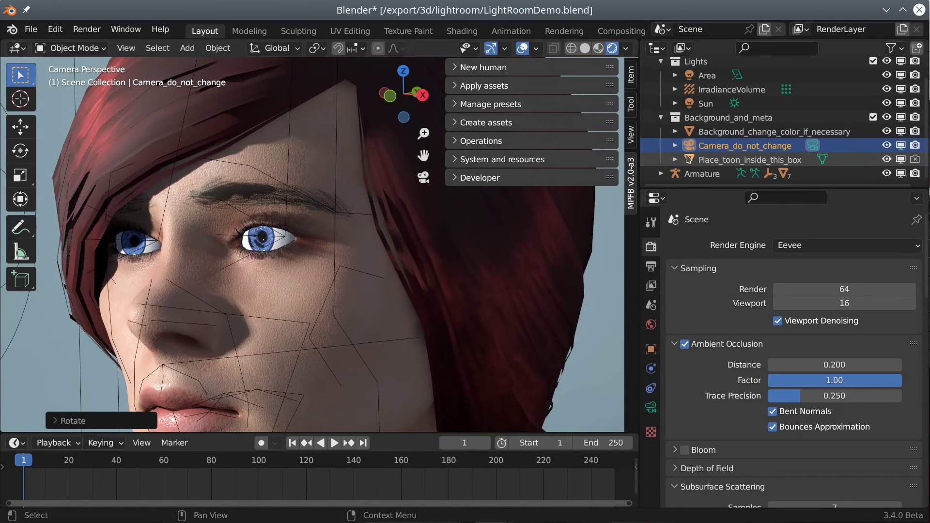
pyautogui.click(661, 174)
pyautogui.scroll(-7, 696, 161)
pyautogui.scroll(1, 710, 148)
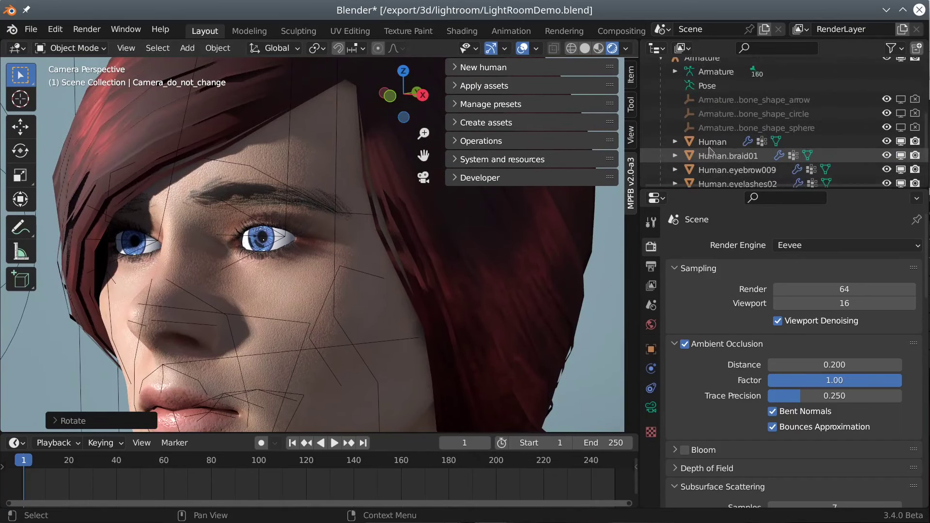
pyautogui.scroll(-3, 709, 149)
pyautogui.scroll(1, 714, 152)
pyautogui.click(742, 165)
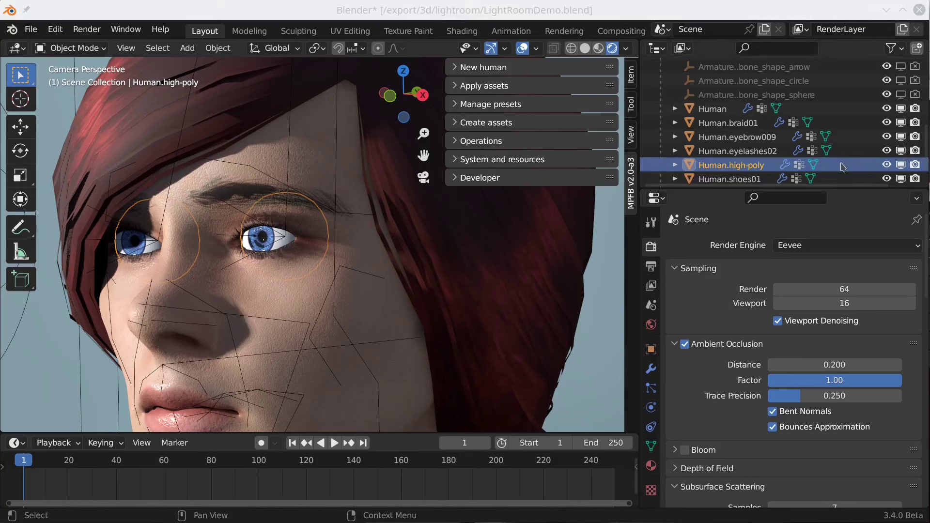
pyautogui.click(652, 466)
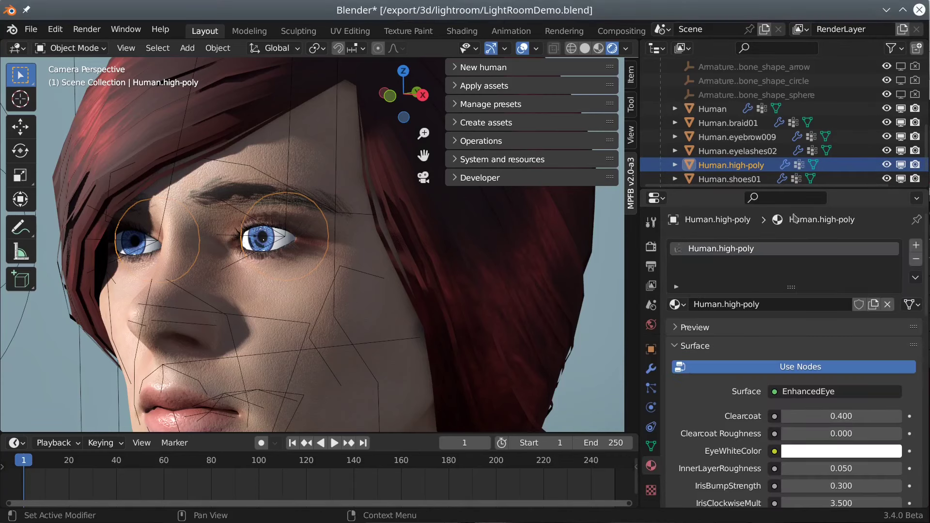
pyautogui.moveTo(808, 189); pyautogui.dragTo(818, 103)
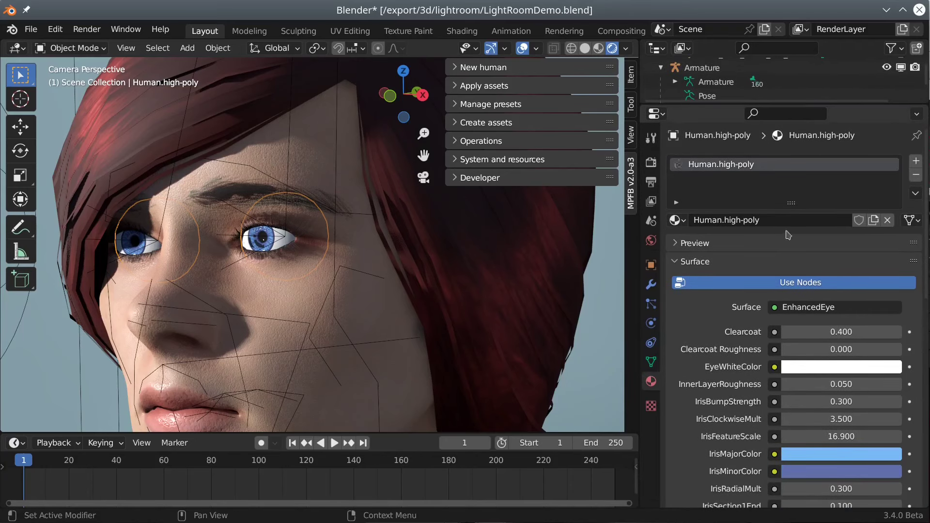
# - Set the eyes' IrisMinorColor to dark green (hue 0.333, saturation 0.982, value 0.302) and IrisMajorColor to light green (hue 0.324, saturation 0.866, value 0.913)
pyautogui.scroll(-6, 731, 356)
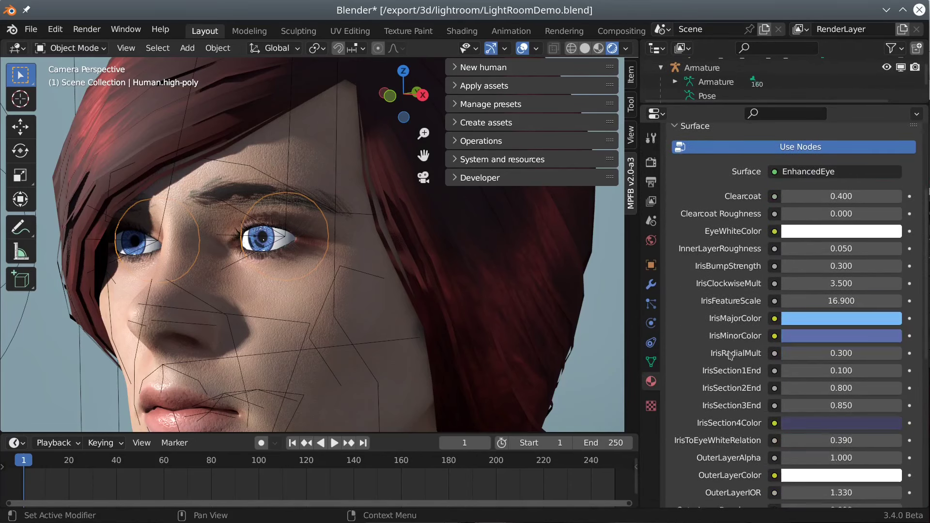
pyautogui.scroll(-2, 731, 356)
pyautogui.click(867, 281)
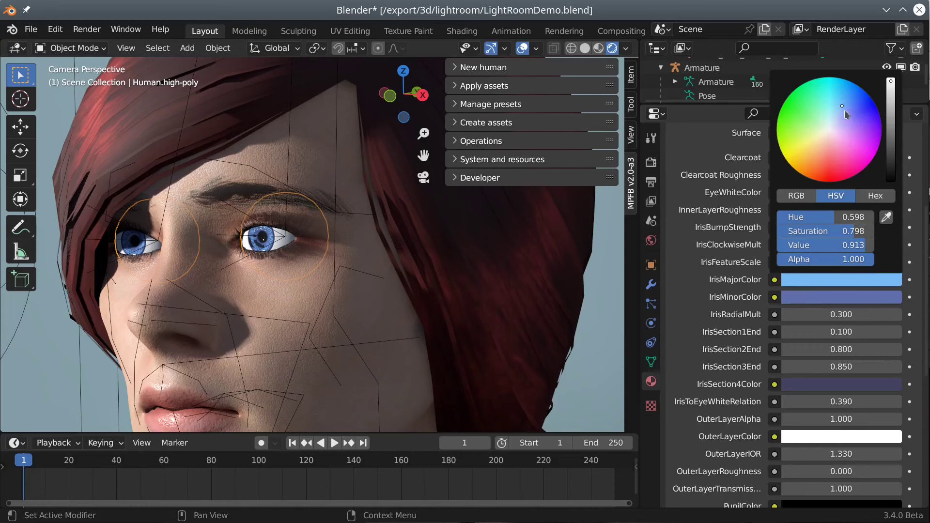
pyautogui.moveTo(843, 106)
pyautogui.mouseDown()
pyautogui.moveTo(805, 120)
pyautogui.moveTo(845, 133)
pyautogui.moveTo(788, 124)
pyautogui.mouseUp()
pyautogui.click(843, 299)
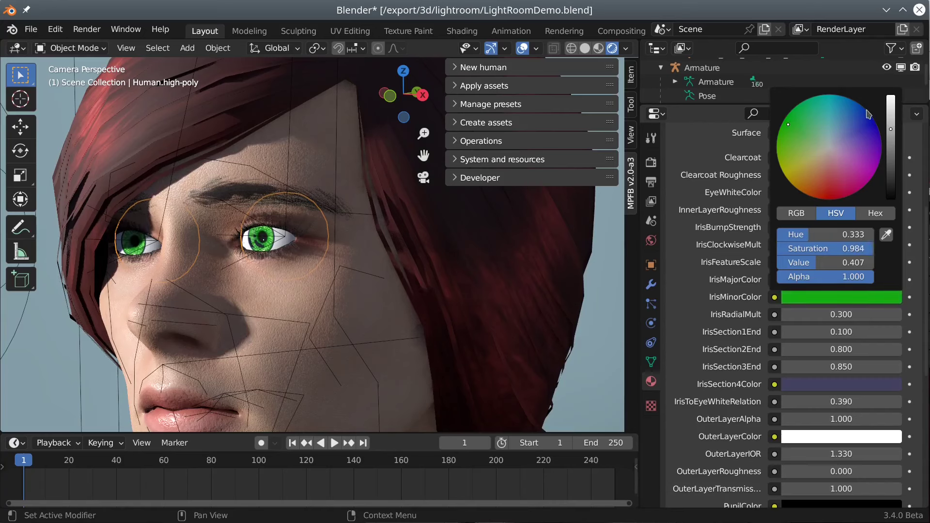
pyautogui.moveTo(893, 130)
pyautogui.mouseDown()
pyautogui.moveTo(893, 160)
pyautogui.moveTo(891, 139)
pyautogui.mouseUp()
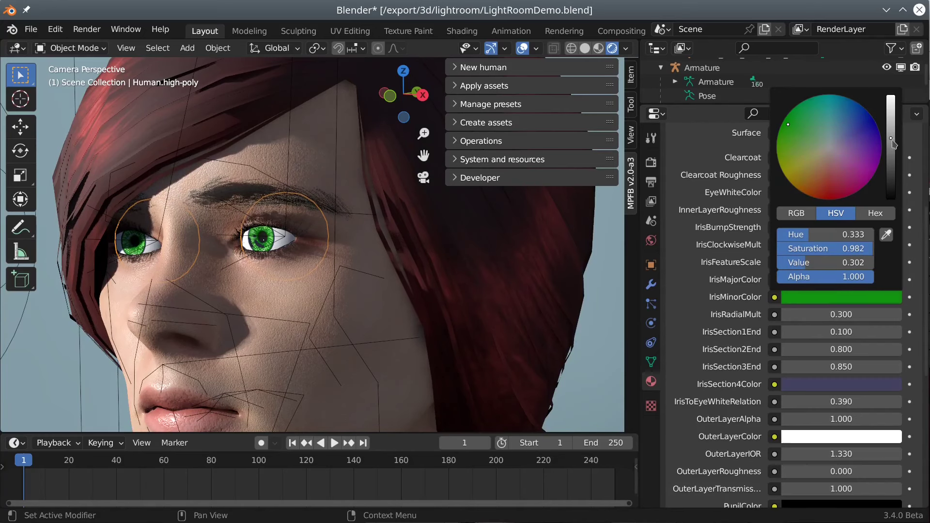
pyautogui.click(842, 280)
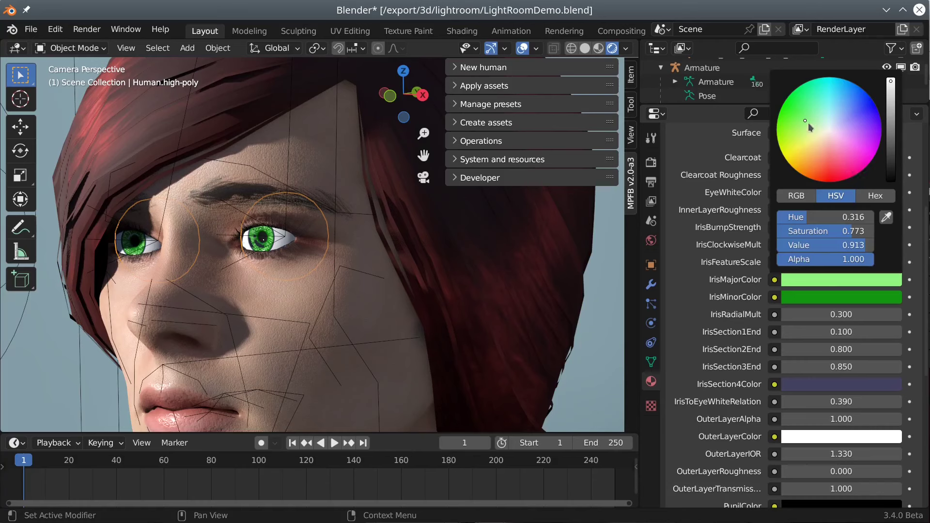
pyautogui.moveTo(809, 123); pyautogui.dragTo(800, 117)
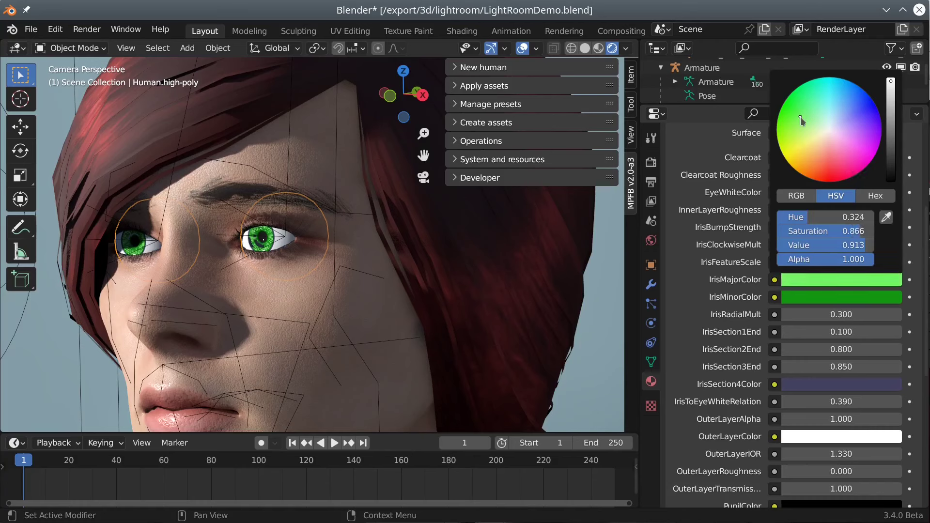
# - Set the eyes' IrisSection4Color to very dark green (hue 0.325, saturation 1.000, value 0.047)
pyautogui.click(861, 383)
pyautogui.moveTo(844, 230); pyautogui.dragTo(781, 214)
pyautogui.moveTo(891, 248); pyautogui.dragTo(891, 266)
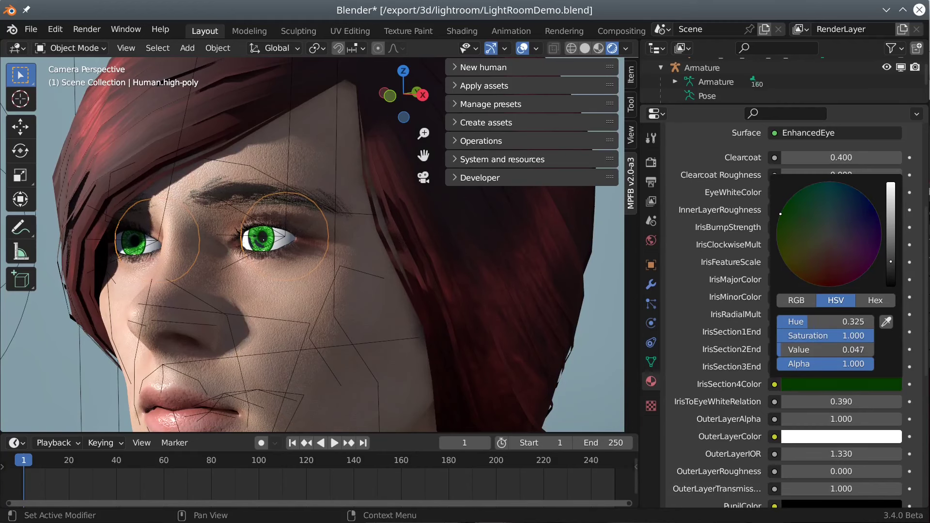
# - Select the human's body mesh and set the brightness of its Human.body material to 0.100
pyautogui.scroll(-8, 455, 339)
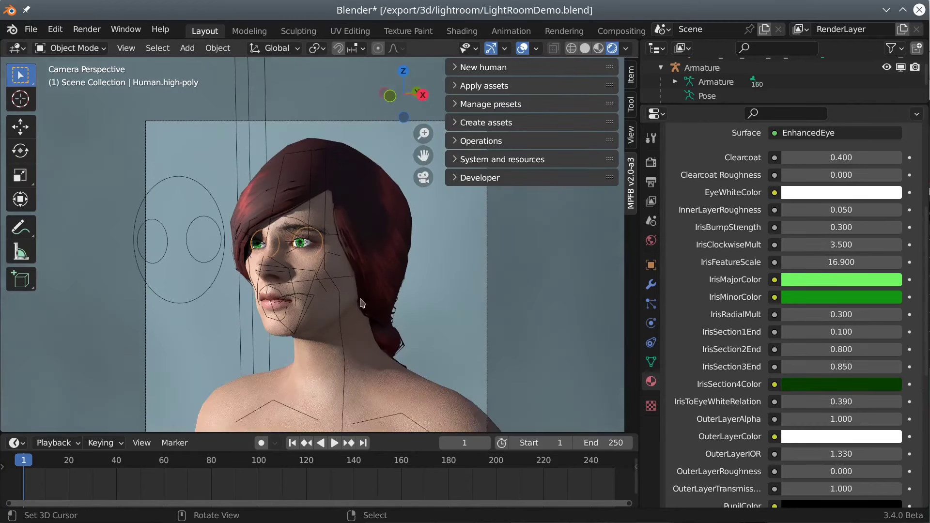
pyautogui.keyDown('shift'); pyautogui.moveTo(340, 211); pyautogui.dragTo(330, 129, button='middle'); pyautogui.keyUp('shift')
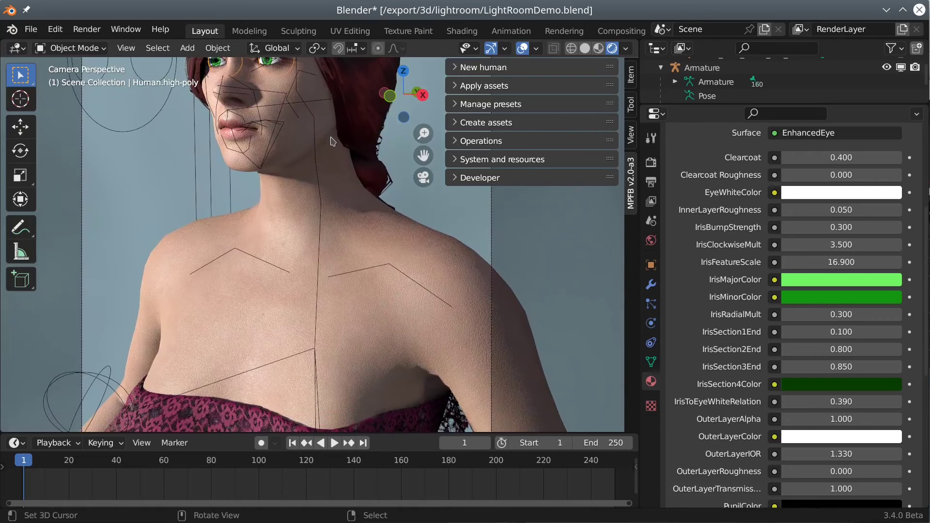
pyautogui.click(407, 262)
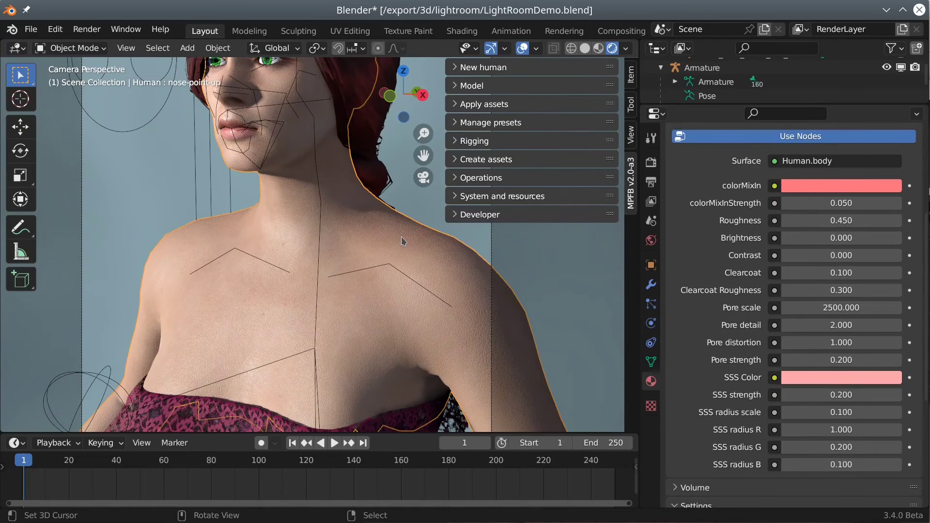
pyautogui.scroll(8, 736, 178)
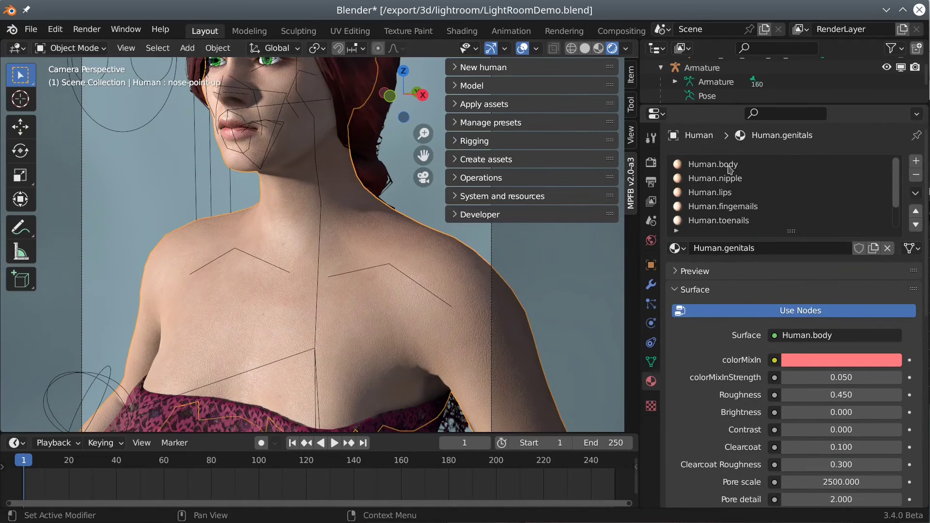
pyautogui.click(730, 167)
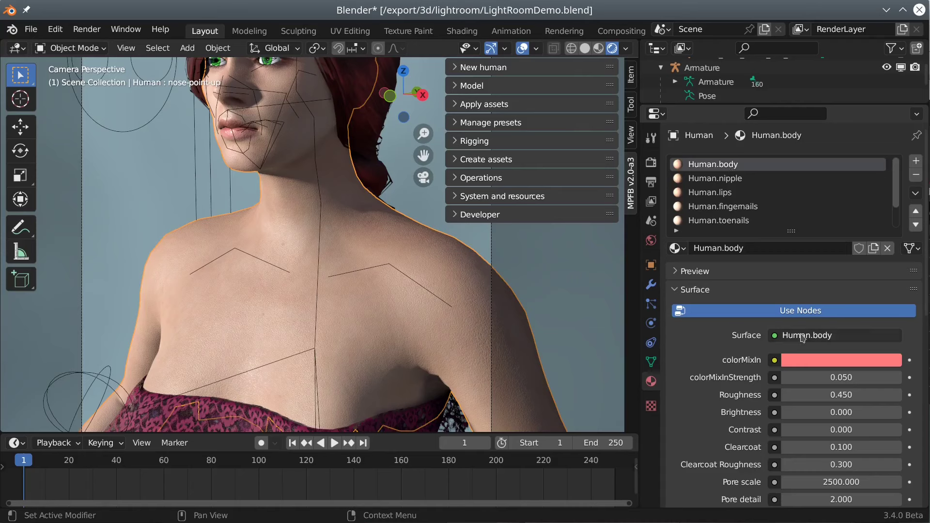
pyautogui.moveTo(841, 412)
pyautogui.mouseDown()
pyautogui.moveTo(816, 412)
pyautogui.moveTo(911, 413)
pyautogui.moveTo(819, 412)
pyautogui.moveTo(856, 418)
pyautogui.mouseUp()
# - Set the Human.body material's colorMixIn to a pale pink and its colorMixInStrength to 0.2
pyautogui.click(858, 361)
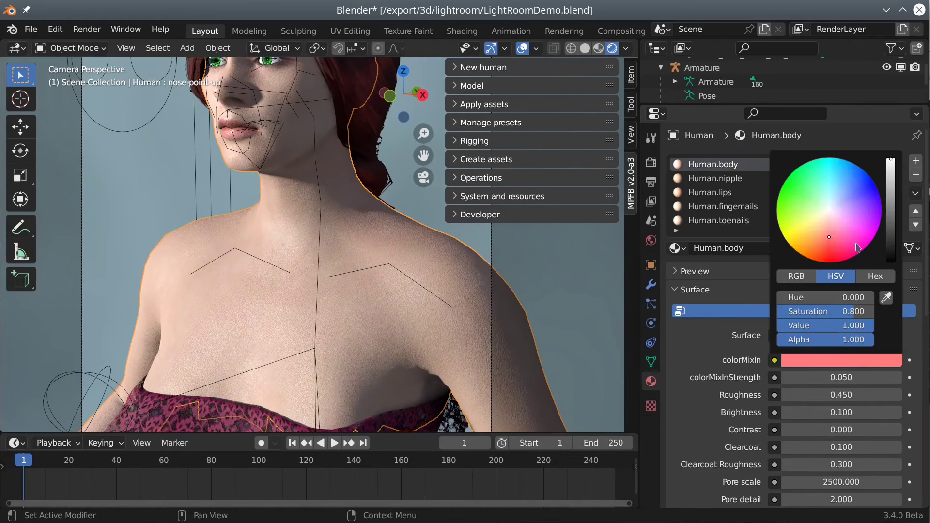
pyautogui.moveTo(830, 237); pyautogui.dragTo(828, 221)
pyautogui.moveTo(841, 378)
pyautogui.mouseDown()
pyautogui.moveTo(799, 377)
pyautogui.moveTo(867, 377)
pyautogui.moveTo(824, 378)
pyautogui.moveTo(836, 378)
pyautogui.mouseUp()
pyautogui.click(839, 377)
pyautogui.write('0.2')
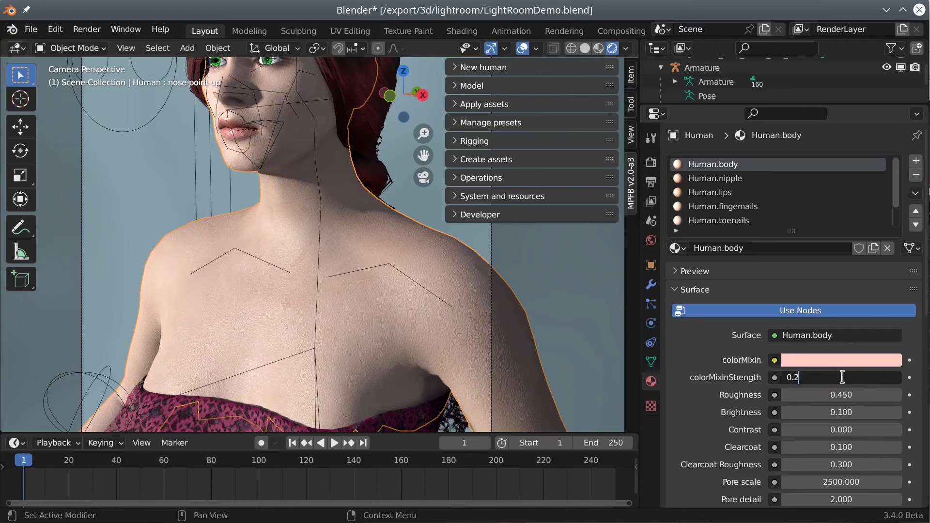
pyautogui.press('Return')
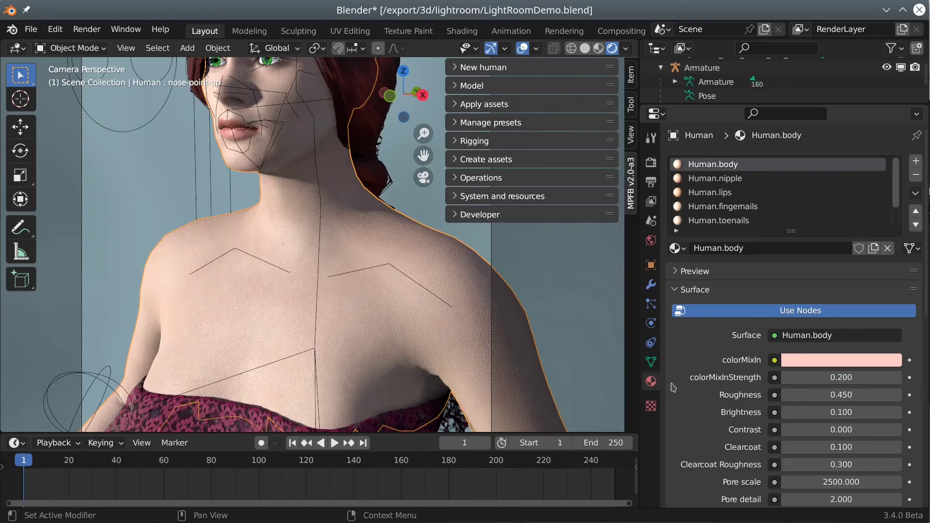
# - Set the Human.lips material's colorMixIn to saturated red (saturation 0.999, value 1.000) and its colorMixInStrength to 0.2
pyautogui.keyDown('shift'); pyautogui.moveTo(297, 234); pyautogui.dragTo(348, 382, button='middle'); pyautogui.keyUp('shift')
pyautogui.keyDown('ctrl'); pyautogui.moveTo(348, 382); pyautogui.dragTo(383, 222, button='middle'); pyautogui.keyUp('ctrl')
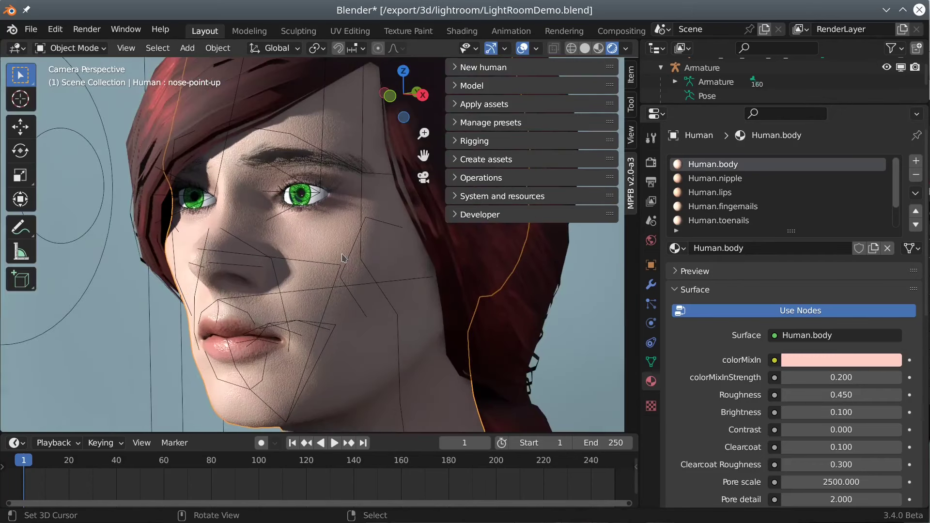
pyautogui.scroll(2, 384, 222)
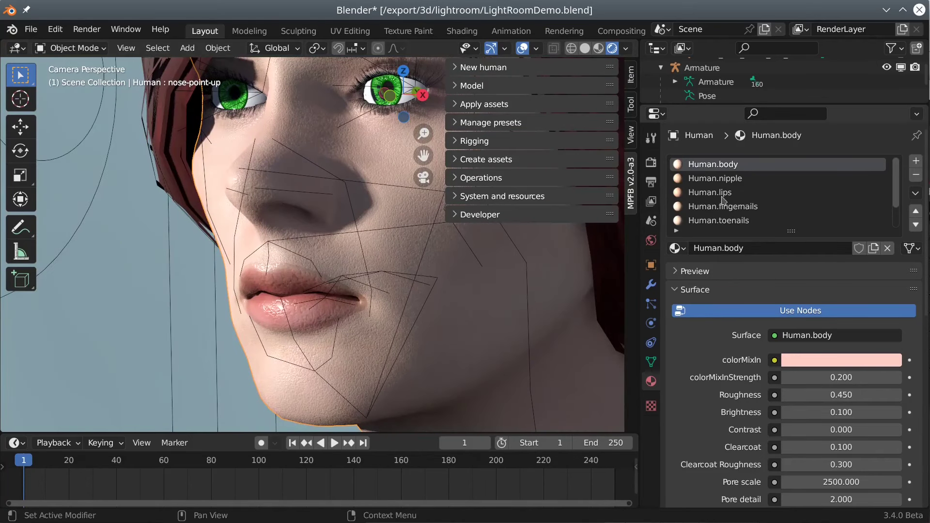
pyautogui.click(731, 192)
pyautogui.click(887, 367)
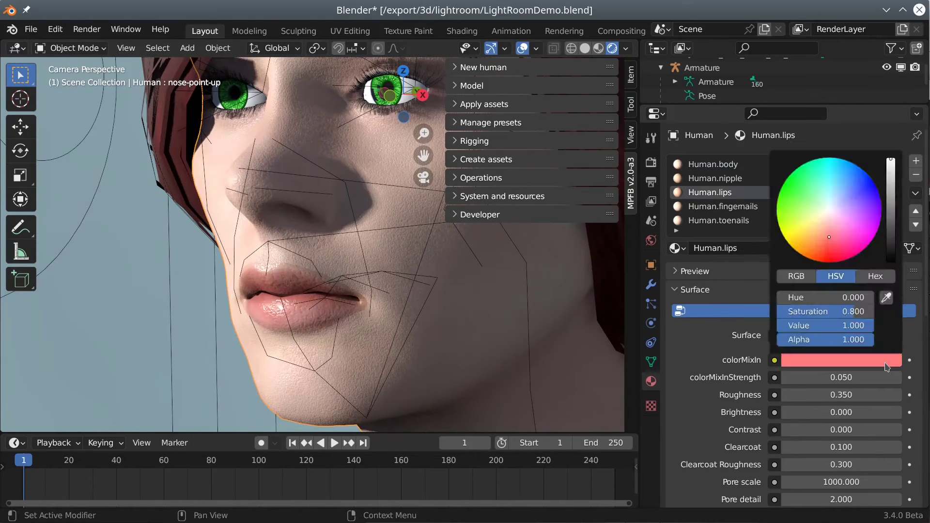
pyautogui.moveTo(830, 244); pyautogui.dragTo(830, 263)
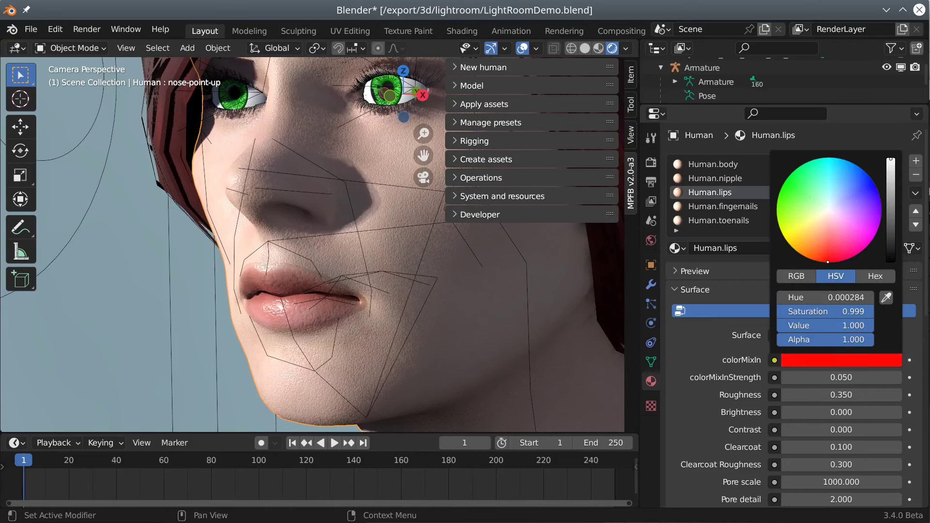
pyautogui.click(820, 378)
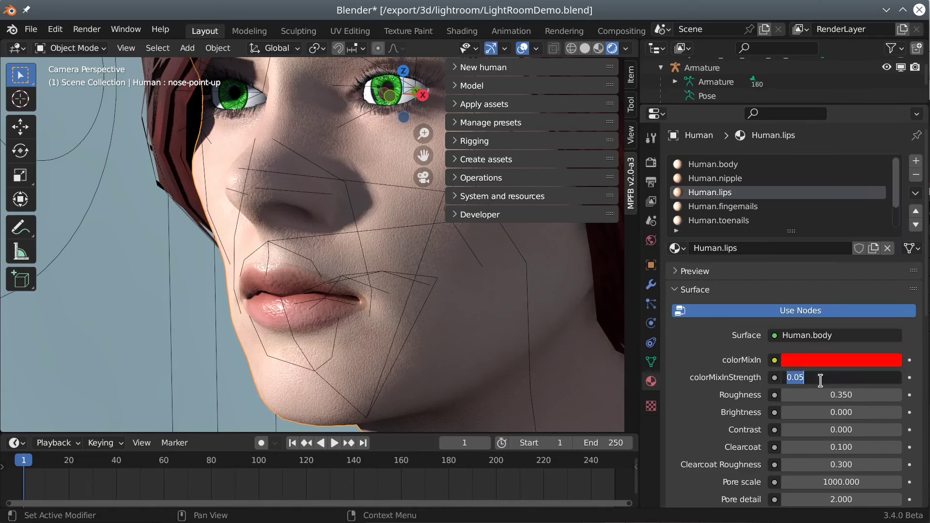
pyautogui.write('0.2')
pyautogui.press('Return')
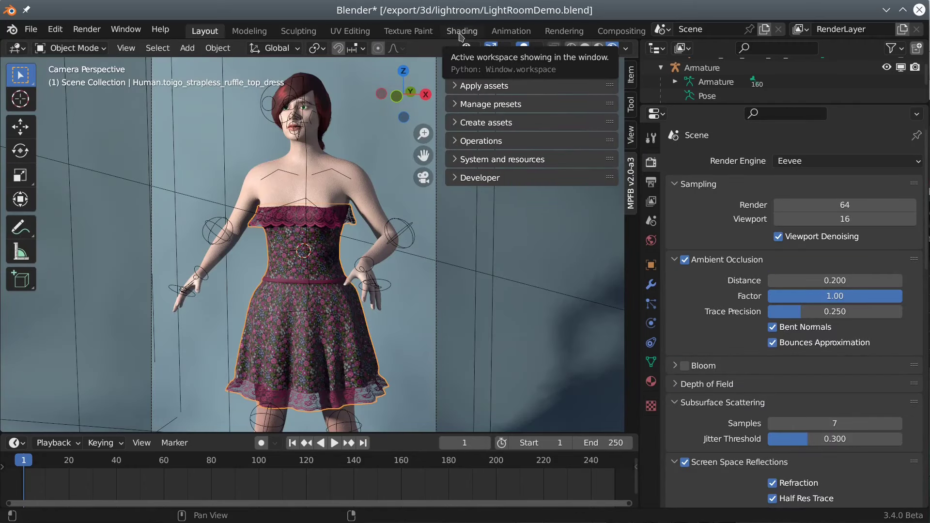
# - Switch to the Shading workspace with rendered viewport shading and bring the dress material's diffuse intensity node into view
pyautogui.click(461, 32)
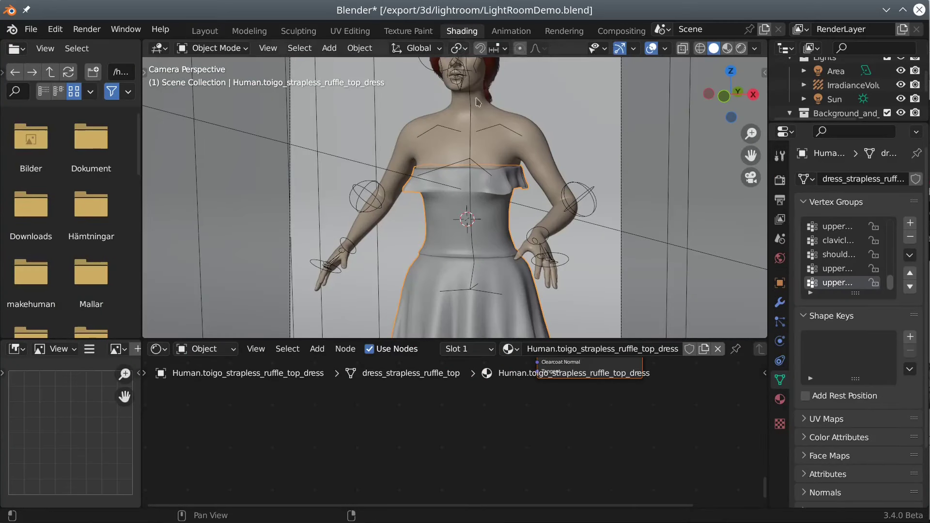
pyautogui.click(741, 48)
pyautogui.keyDown('shift'); pyautogui.moveTo(541, 216); pyautogui.dragTo(511, 129, button='middle'); pyautogui.keyUp('shift')
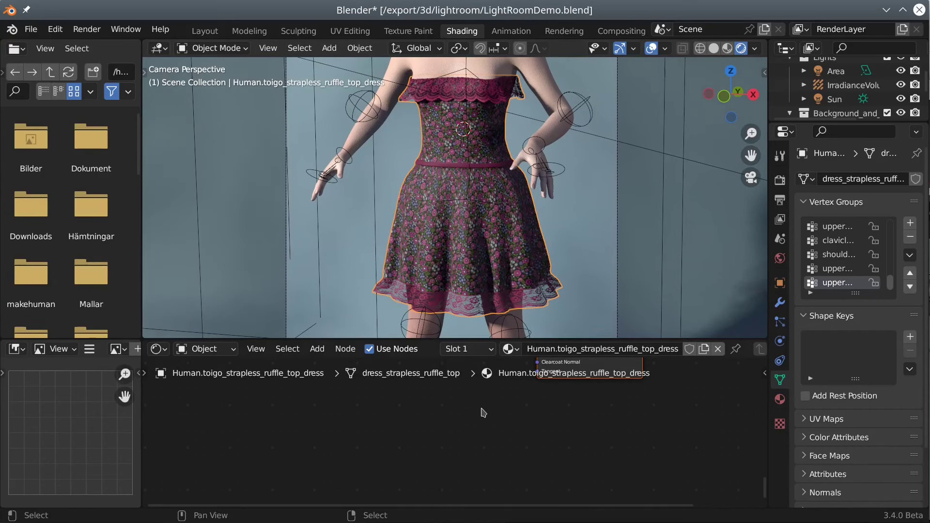
pyautogui.scroll(-5, 482, 413)
pyautogui.keyDown('shift'); pyautogui.moveTo(481, 415); pyautogui.dragTo(484, 453, button='middle'); pyautogui.keyUp('shift')
pyautogui.scroll(3, 459, 415)
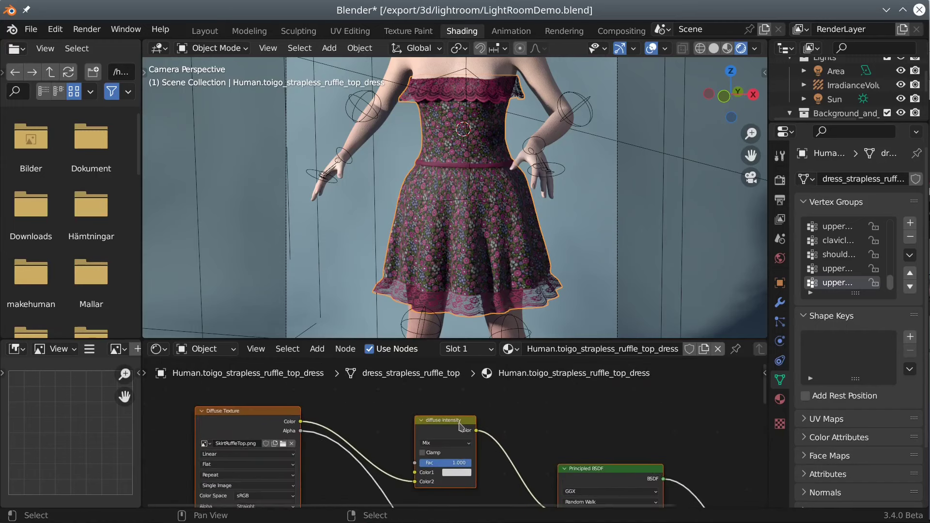
pyautogui.keyDown('shift'); pyautogui.moveTo(479, 455); pyautogui.dragTo(495, 439, button='middle'); pyautogui.keyUp('shift')
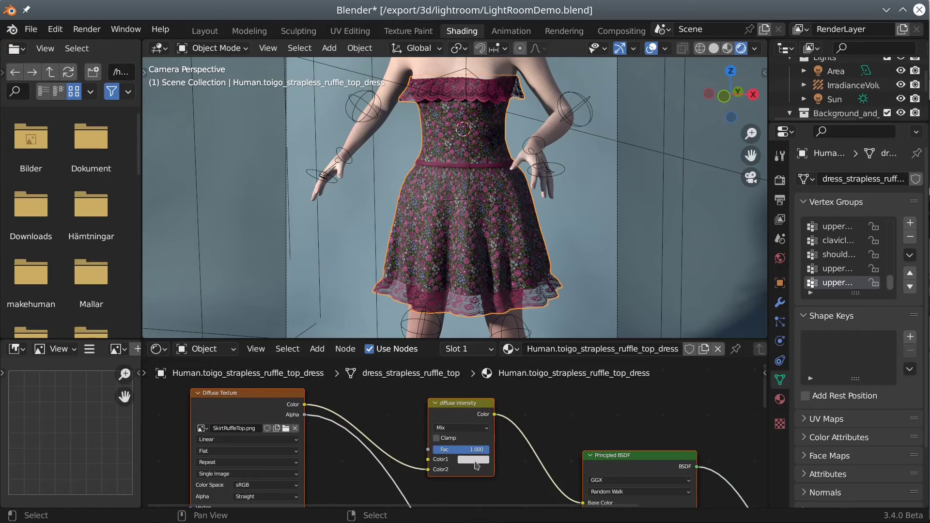
# - Set the dress's diffuse intensity node to factor 0 and its Color1 to a pale yellow-green
pyautogui.click(474, 450)
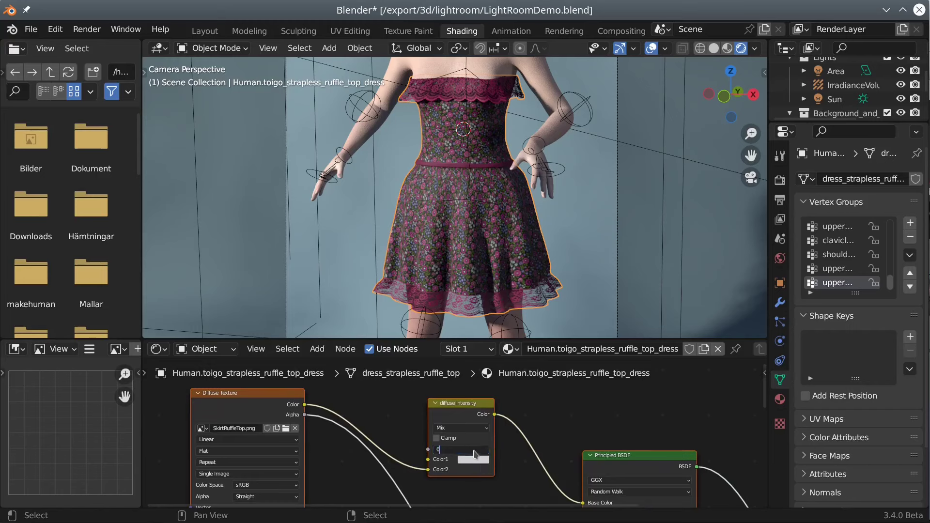
pyautogui.press('Return')
pyautogui.click(474, 460)
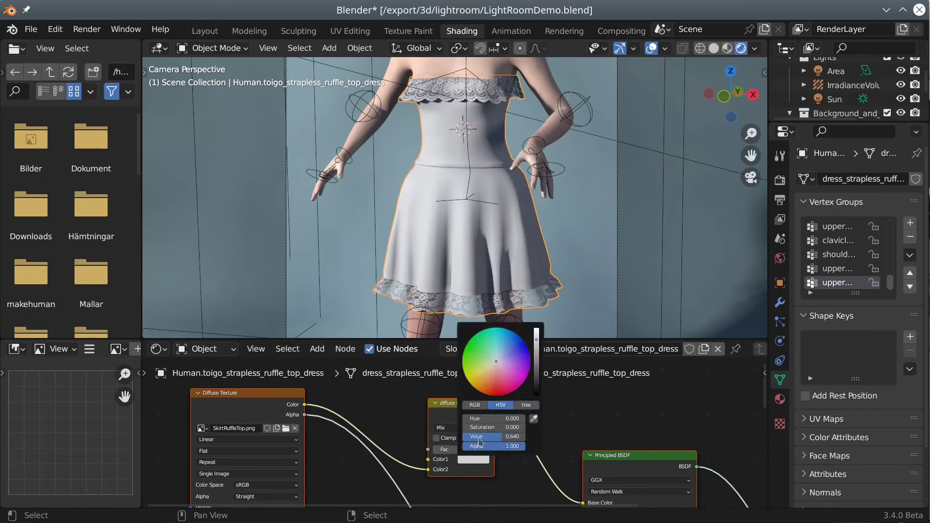
pyautogui.moveTo(495, 359); pyautogui.dragTo(493, 363)
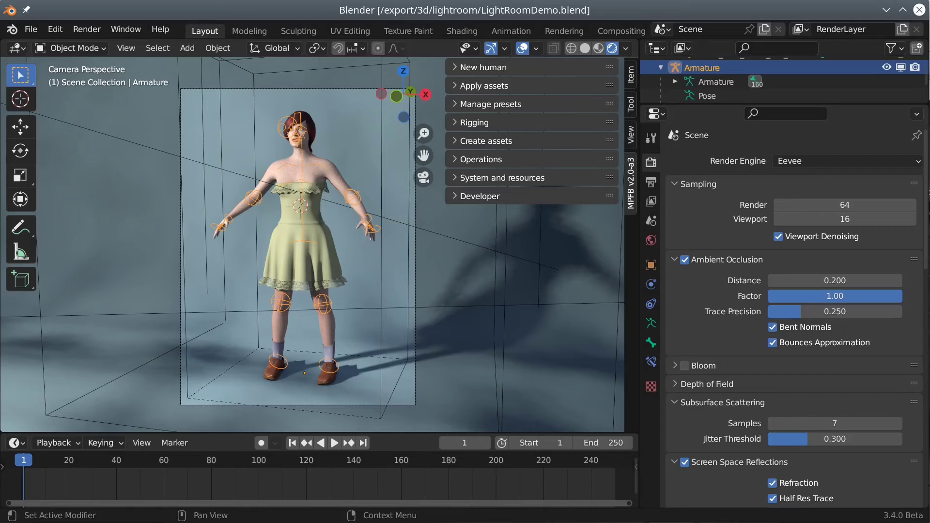
# - Save the human as a new human preset named my_new_character
pyautogui.click(458, 105)
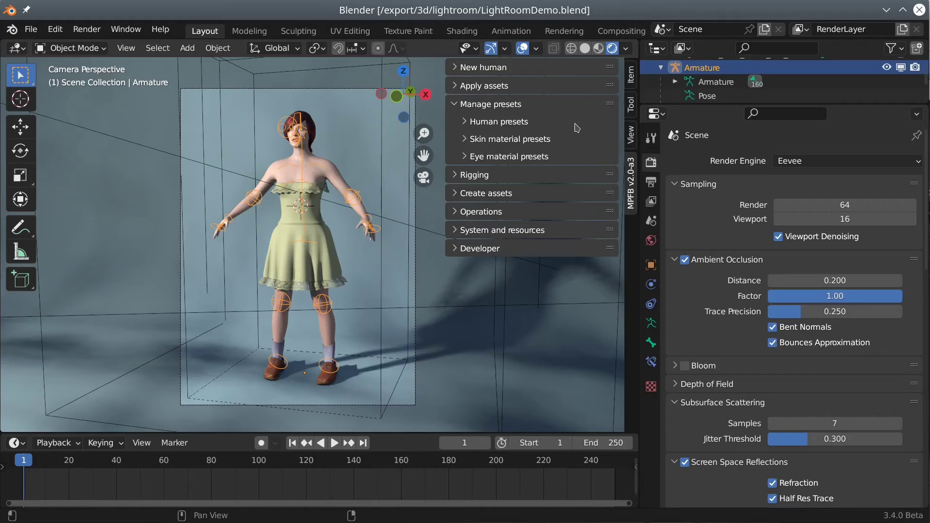
pyautogui.click(468, 124)
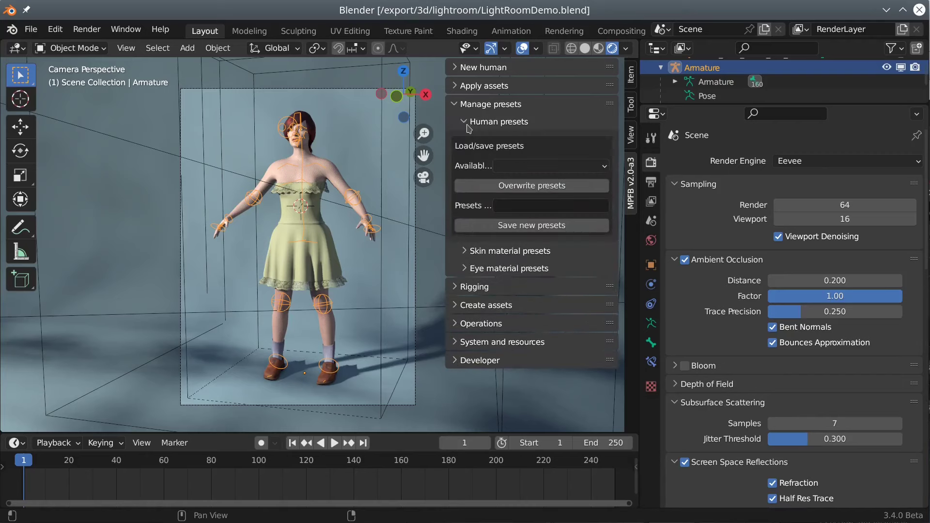
pyautogui.click(521, 206)
pyautogui.write('my new_character')
pyautogui.click(482, 229)
pyautogui.click(506, 231)
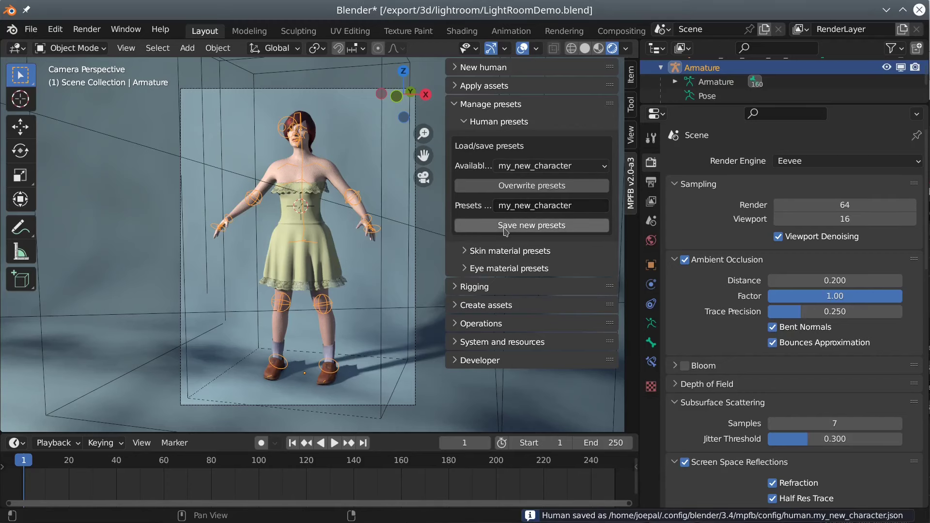
# - Enlarge the outliner and delete the Armature together with its whole hierarchy
pyautogui.moveTo(802, 106); pyautogui.dragTo(810, 261)
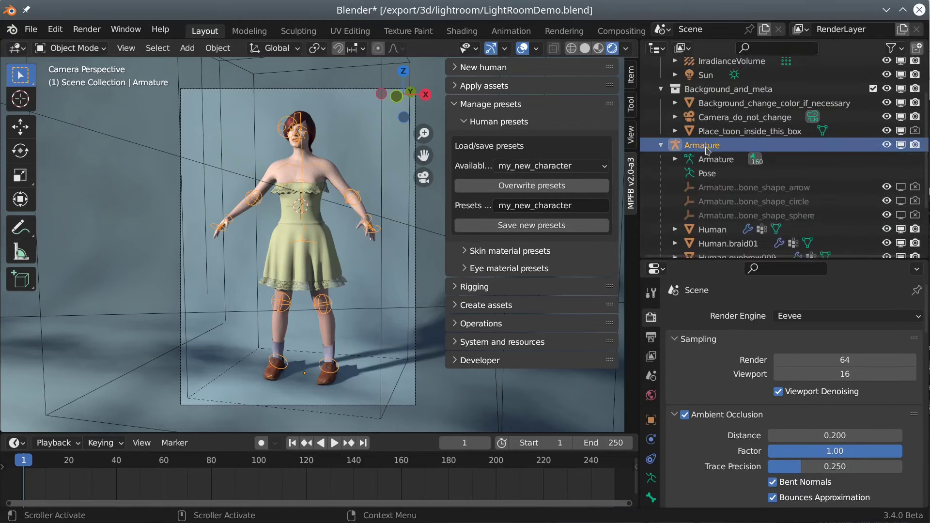
pyautogui.rightClick(676, 145)
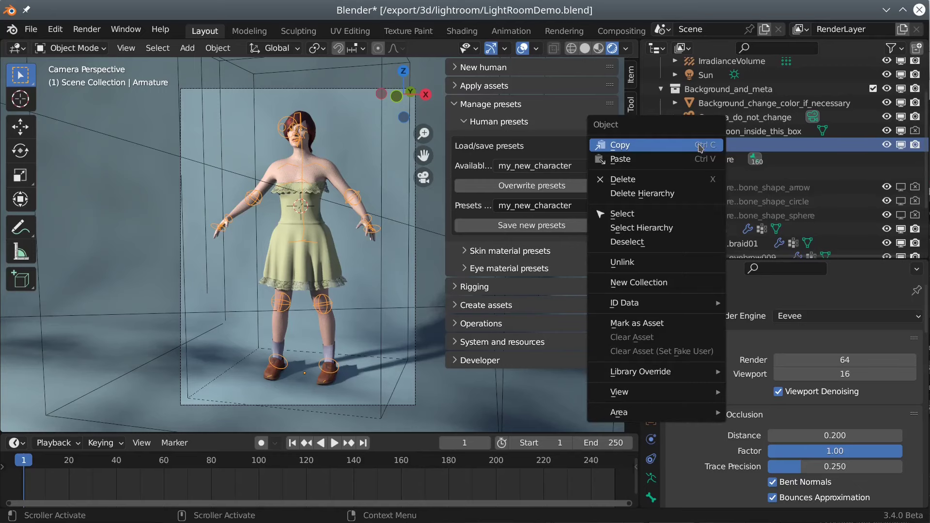
pyautogui.click(667, 199)
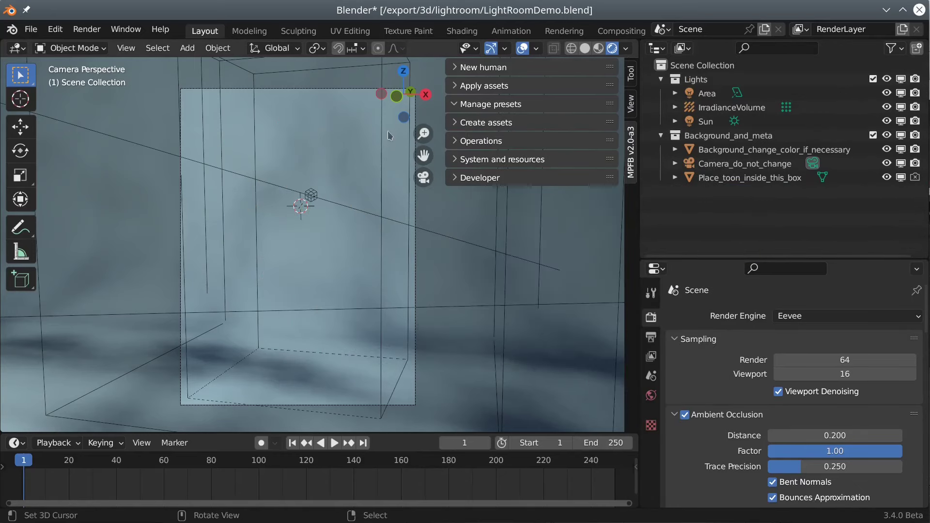
# - Create a new human from the my_new_character preset, with the scale factor left at Meter
pyautogui.click(456, 69)
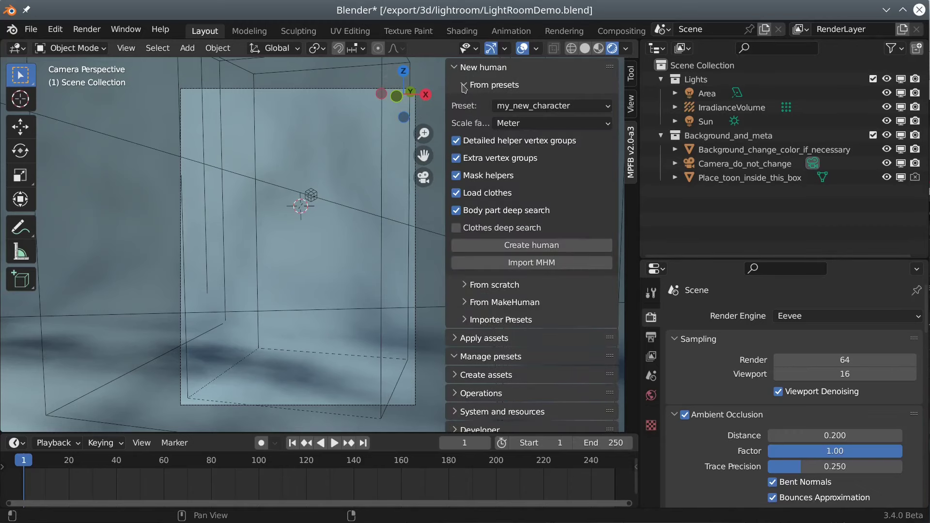
pyautogui.click(606, 106)
pyautogui.click(605, 106)
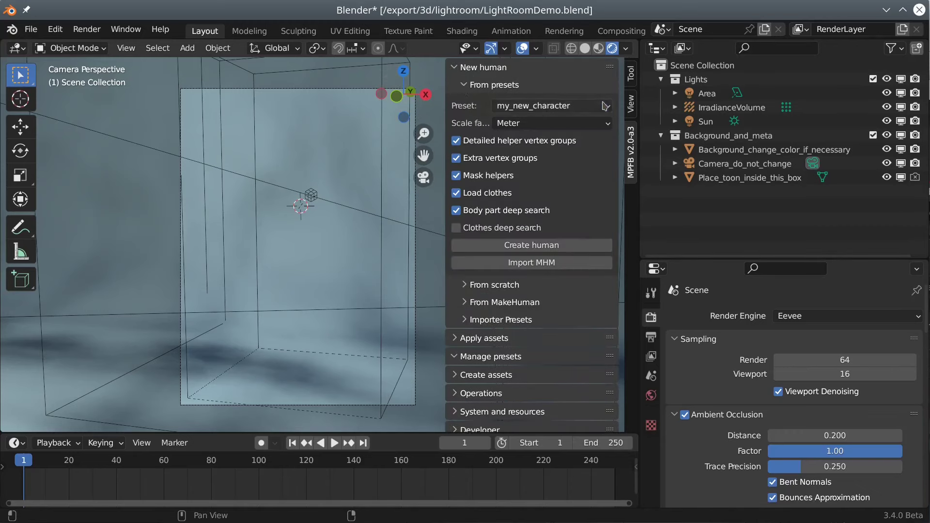
pyautogui.click(542, 245)
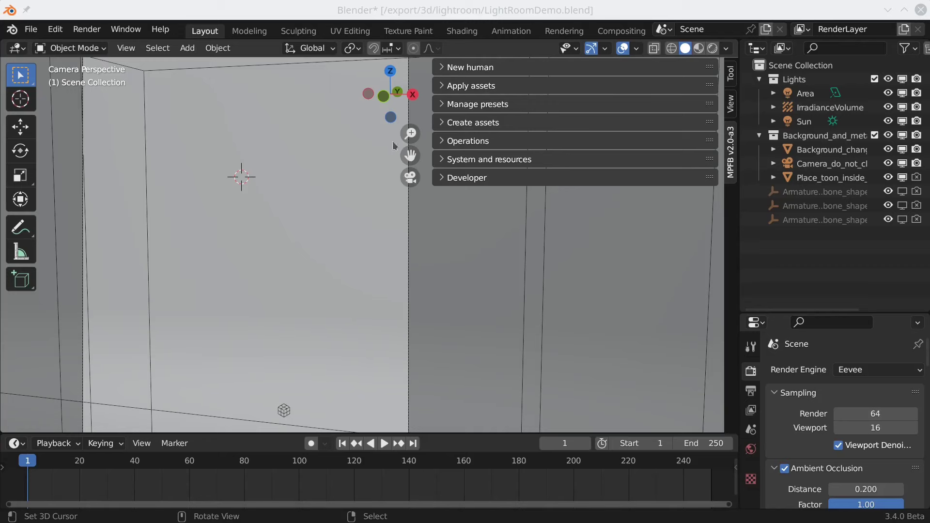
# - Create a young male human from scratch with maximum muscle, maximum weight and ideal proportions
pyautogui.click(470, 67)
pyautogui.click(482, 102)
pyautogui.click(565, 186)
pyautogui.click(551, 207)
pyautogui.click(560, 254)
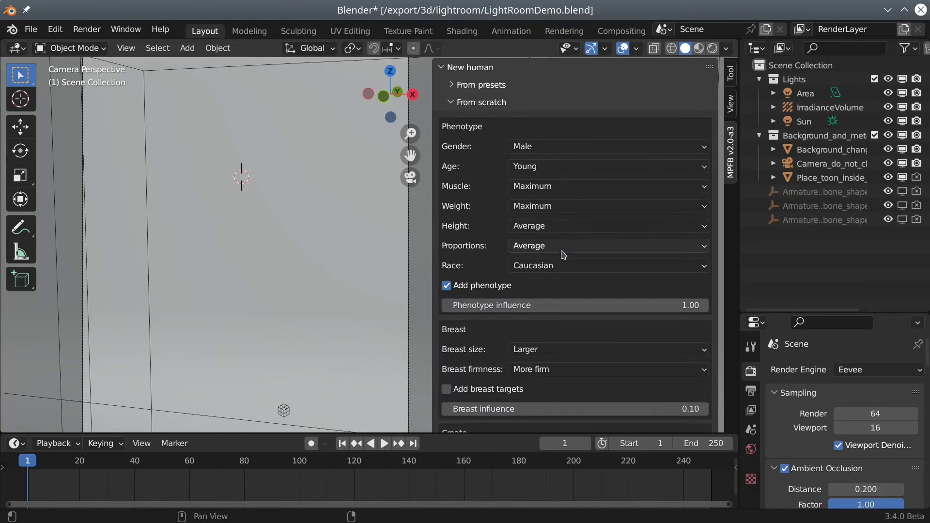
pyautogui.click(561, 246)
pyautogui.click(560, 293)
pyautogui.scroll(-8, 568, 356)
pyautogui.click(568, 357)
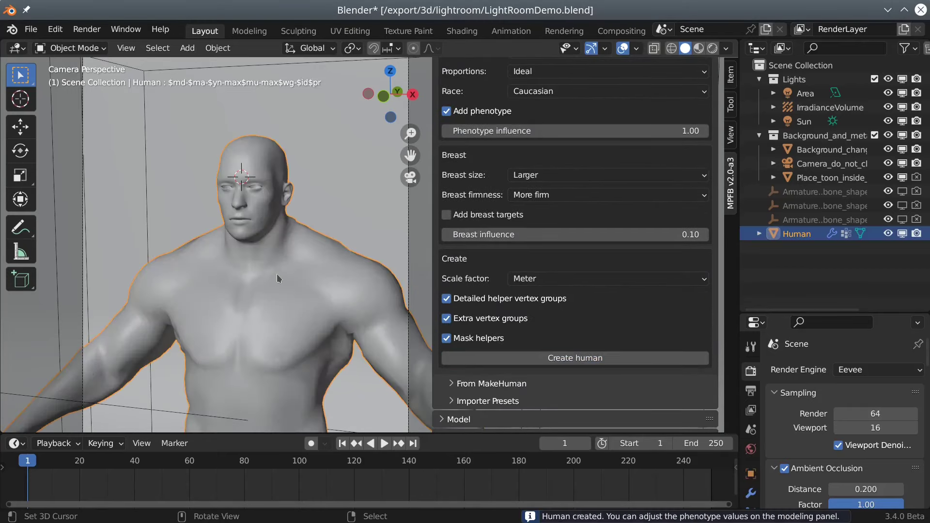
# - Adjust the human's phenotype macrodetails to Muscle 0.82, Weight 0.97 and Proportions 0.79
pyautogui.moveTo(541, 240); pyautogui.dragTo(493, 239)
pyautogui.moveTo(541, 259); pyautogui.dragTo(533, 259)
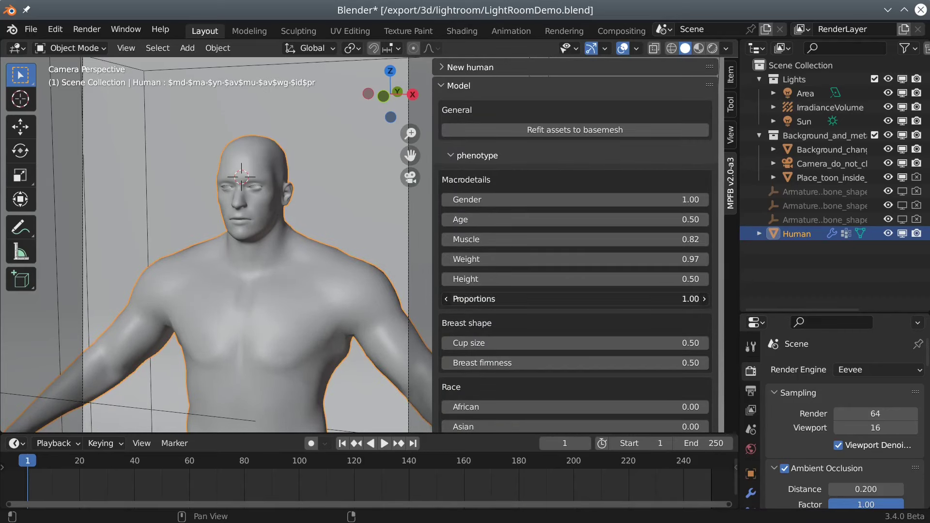
pyautogui.moveTo(557, 299); pyautogui.dragTo(501, 299)
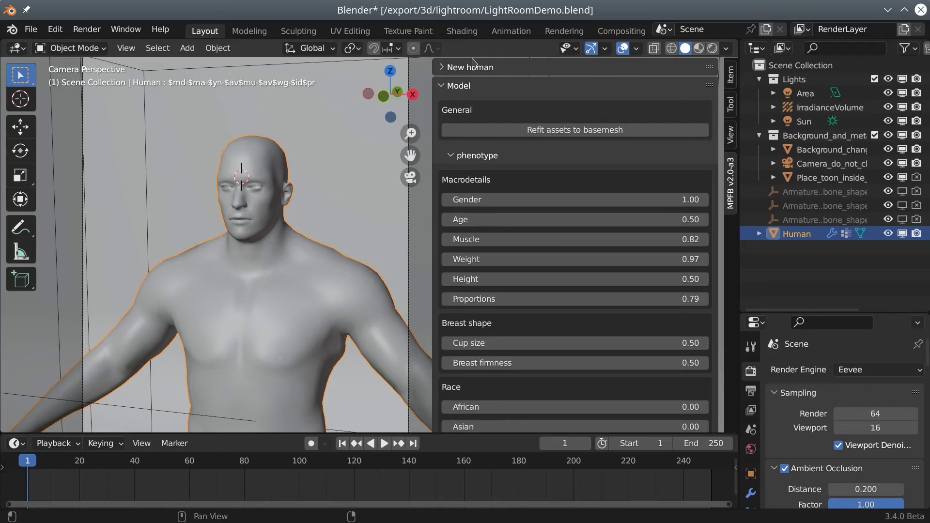
# - Add a rig to the human and apply arm, leg, finger and eye helpers with controlled bones hidden
pyautogui.click(442, 86)
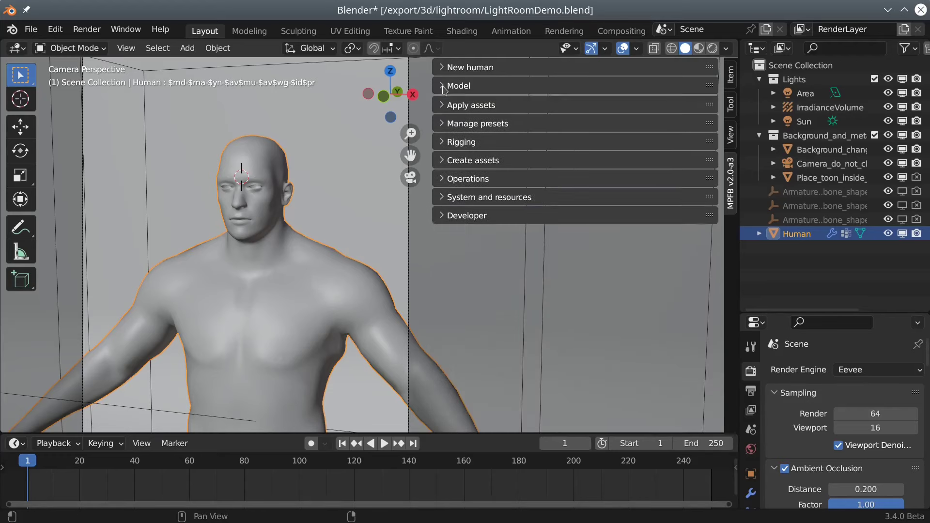
pyautogui.click(442, 141)
pyautogui.click(556, 248)
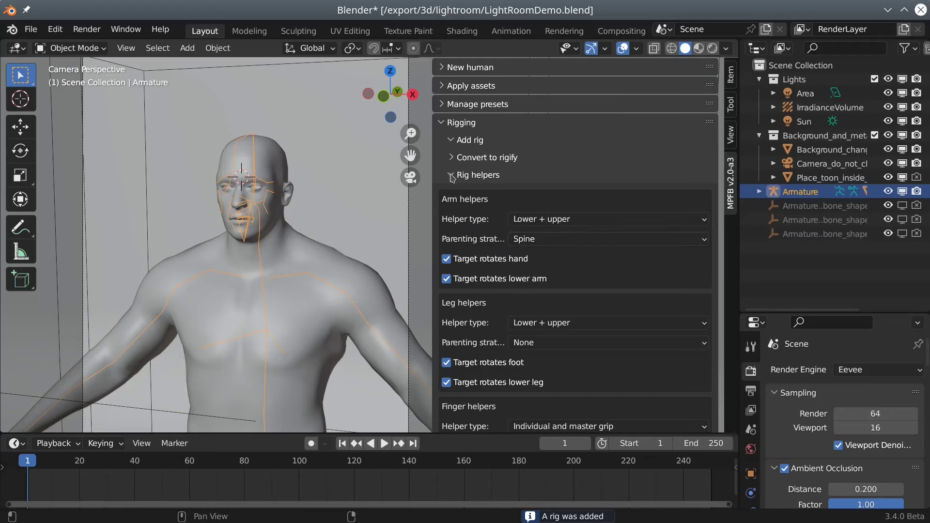
pyautogui.scroll(-2, 529, 222)
pyautogui.scroll(-10, 528, 222)
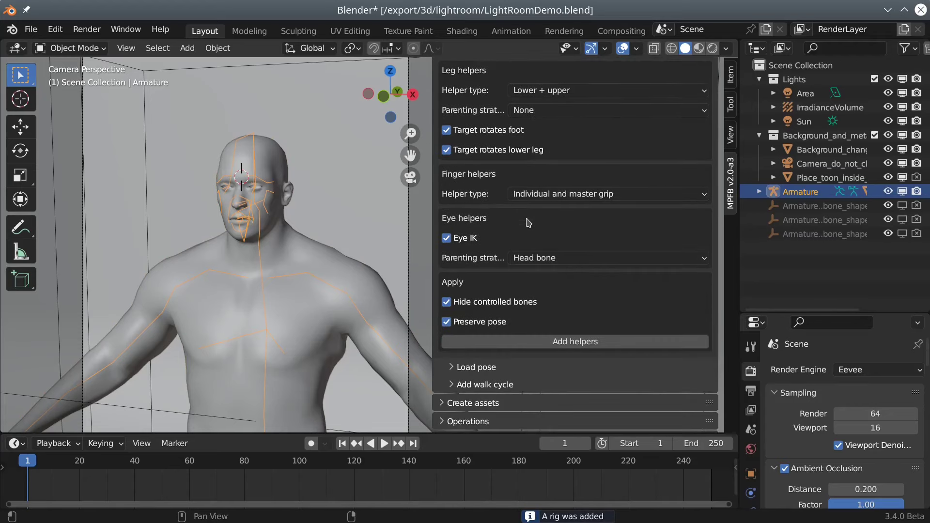
pyautogui.click(580, 347)
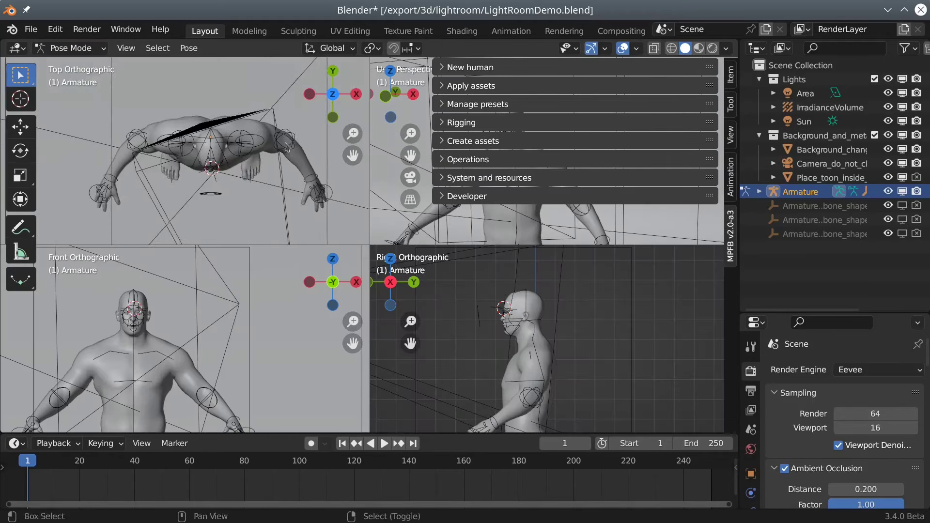
# - In the four-view layout, raise the right hand control out to the side and rotate it
pyautogui.press('g')
pyautogui.click(67, 323)
pyautogui.keyDown('shift'); pyautogui.moveTo(68, 323); pyautogui.dragTo(189, 303, button='middle'); pyautogui.keyUp('shift')
pyautogui.press('r')
# - Bring the left hand IK control in front of the chest and rotate the hand
pyautogui.rightClick(249, 404)
pyautogui.press('g')
pyautogui.press('r')
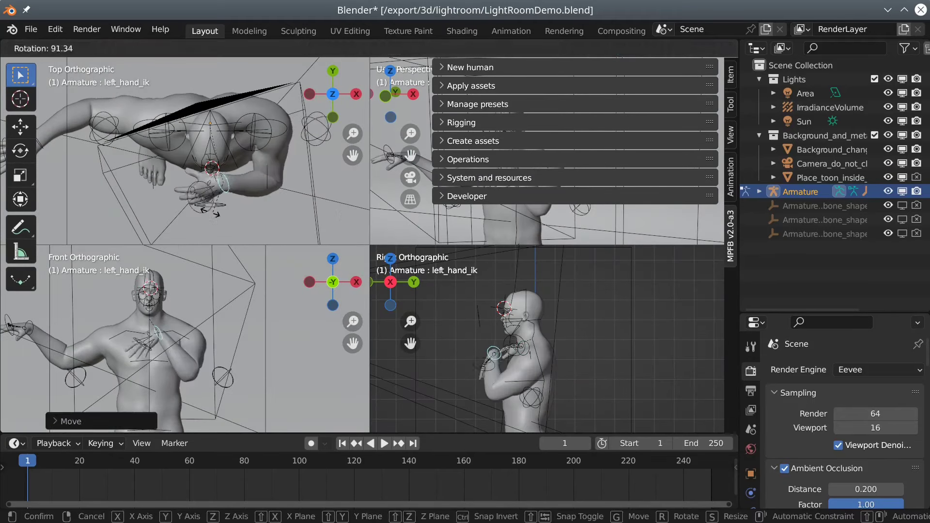
pyautogui.click(189, 334)
pyautogui.rightClick(523, 349)
pyautogui.press('r')
pyautogui.keyDown('shift'); pyautogui.moveTo(145, 146); pyautogui.dragTo(262, 188, button='middle'); pyautogui.keyUp('shift')
# - Reposition the right hand control to stretch the arm outward and curl its fingers into a fist
pyautogui.press('g')
pyautogui.click(121, 179)
pyautogui.rightClick(116, 334)
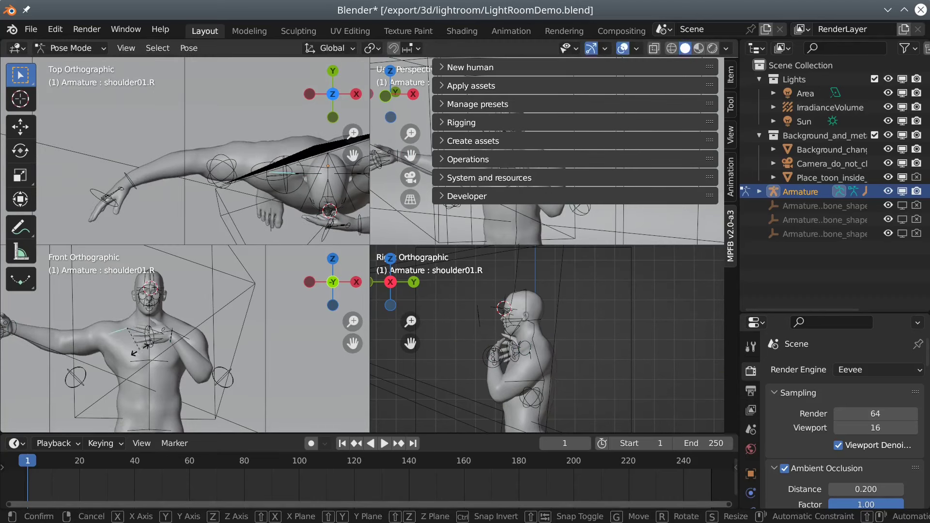
pyautogui.keyDown('shift'); pyautogui.moveTo(122, 339); pyautogui.dragTo(247, 339, button='middle'); pyautogui.keyUp('shift')
pyautogui.rightClick(107, 332)
pyautogui.press('g')
pyautogui.rightClick(111, 178)
pyautogui.press('r')
pyautogui.press('x')
pyautogui.press('x')
# - Rotate the left_master_grip control to curl the fingers of the left hand
pyautogui.keyDown('shift'); pyautogui.moveTo(214, 164); pyautogui.dragTo(125, 139, button='middle'); pyautogui.keyUp('shift')
pyautogui.rightClick(259, 204)
pyautogui.press('r')
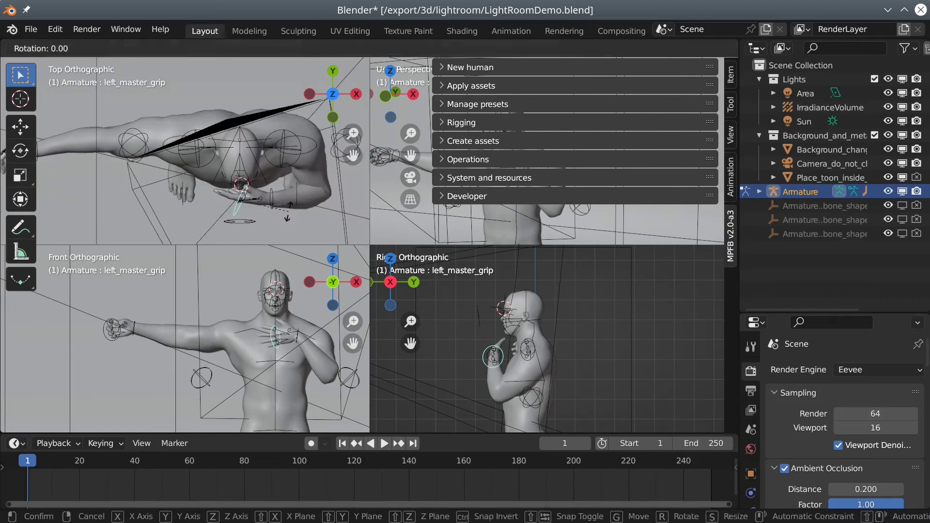
pyautogui.press('g')
# - Turn the head toward the outstretched right arm and return to a single perspective view
pyautogui.rightClick(533, 336)
pyautogui.press('r')
pyautogui.rightClick(532, 308)
pyautogui.press('r')
pyautogui.hotkey('ctrl', 'alt', 'q')
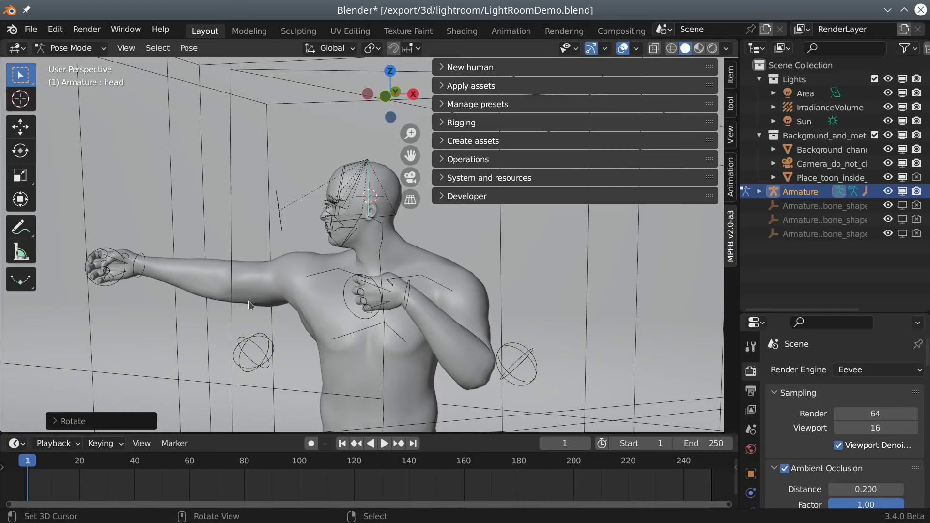
# - Fine-tune the positions of the right and left hand controls and switch back to Object Mode
pyautogui.rightClick(140, 271)
pyautogui.press('g')
pyautogui.rightClick(413, 291)
pyautogui.press('g')
pyautogui.click(415, 324)
pyautogui.hotkey('ctrl', 'Tab')
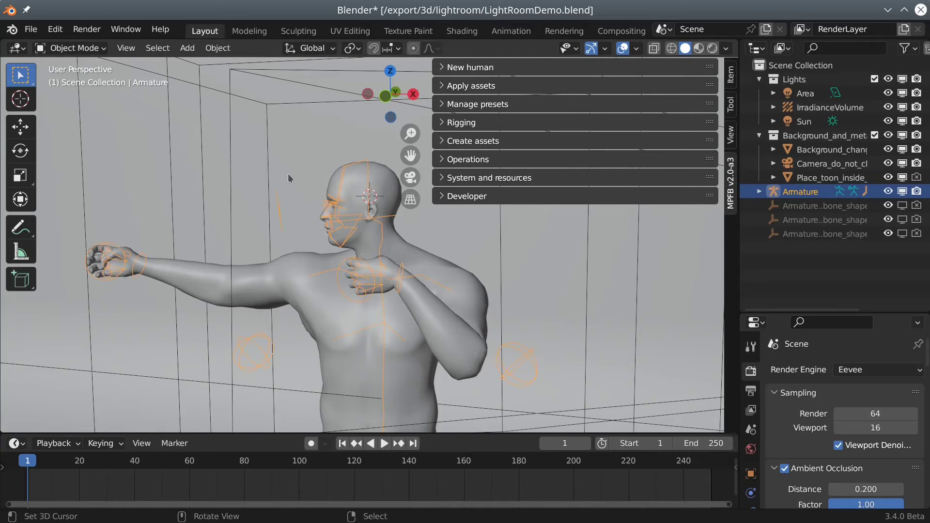
# - In Pose Mode, move the left elbow control outward and up to lift the elbow, and return to Object Mode
pyautogui.hotkey('ctrl', 'Tab')
pyautogui.rightClick(535, 371)
pyautogui.press('g')
pyautogui.click(600, 342)
pyautogui.hotkey('ctrl', 'Tab')
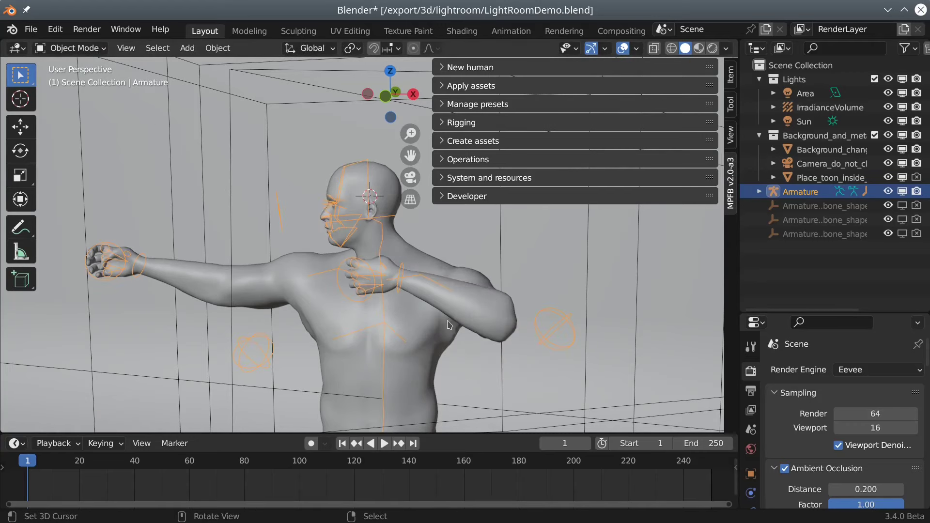
# - Set up the human body mesh for sculpting with the Configure origin strategy
pyautogui.moveTo(449, 325); pyautogui.dragTo(376, 310, button='middle')
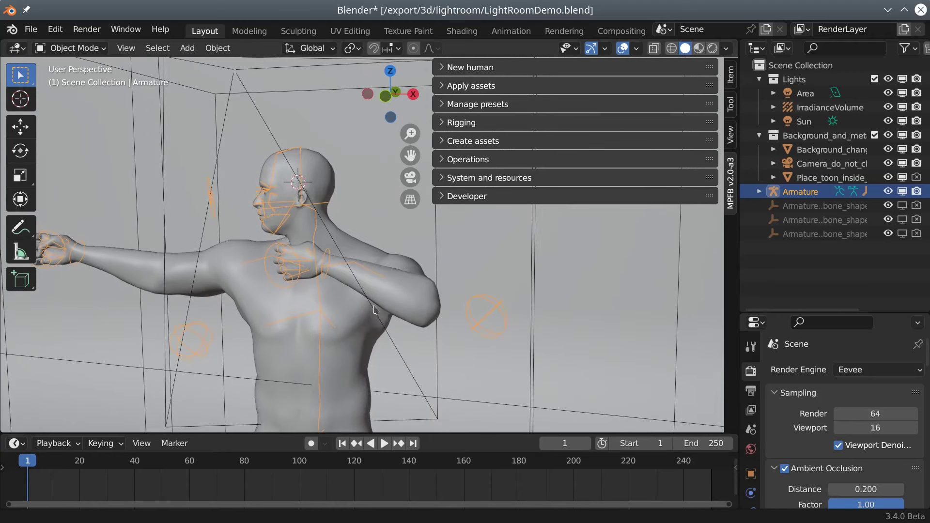
pyautogui.click(417, 307)
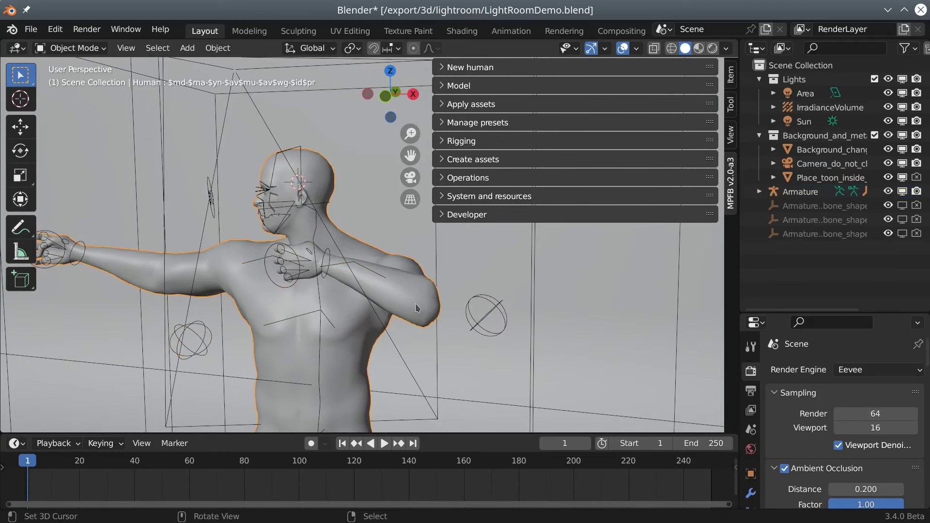
pyautogui.click(442, 179)
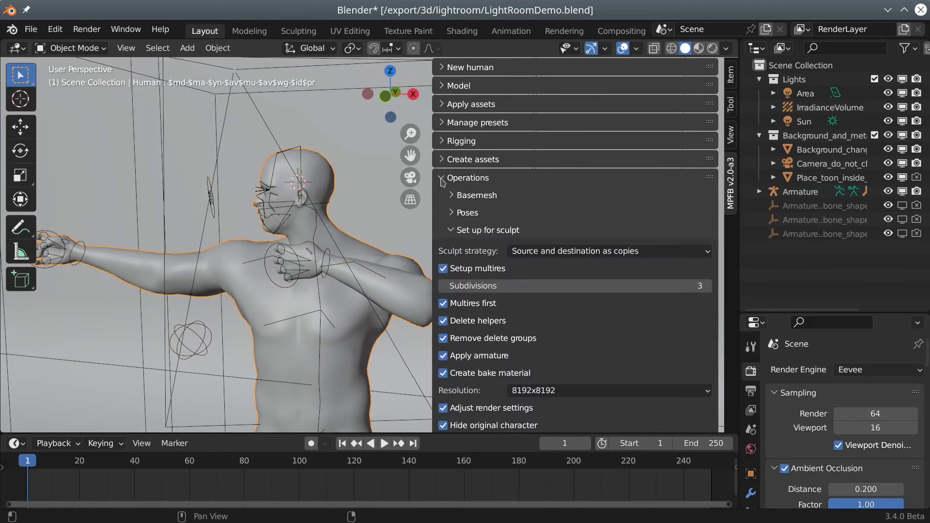
pyautogui.click(660, 256)
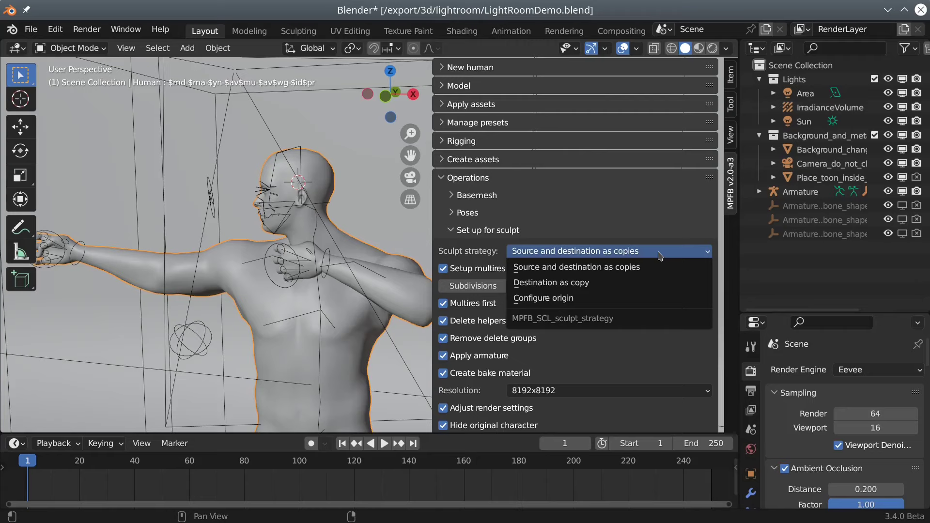
pyautogui.click(649, 299)
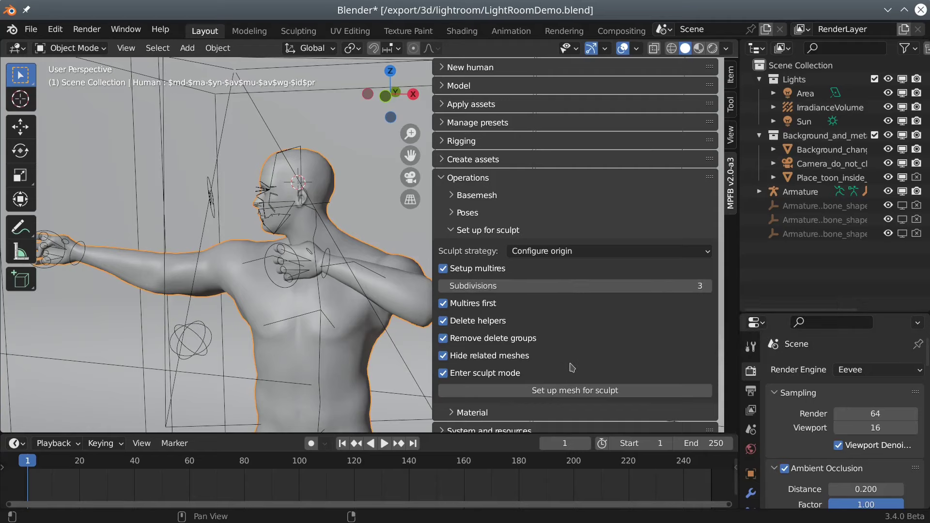
pyautogui.click(580, 392)
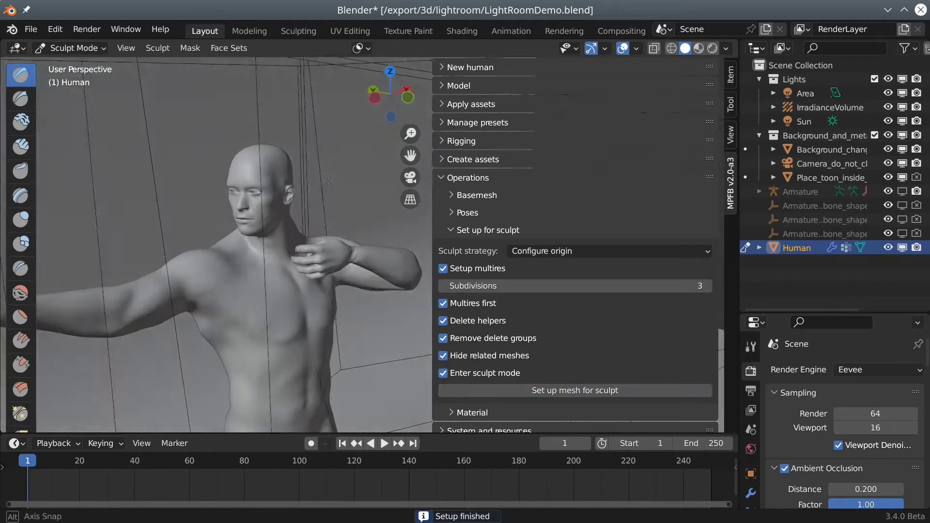
# - Show the sculpt tool settings in a narrowed sidebar and widen the brush list to show the brush names
pyautogui.click(731, 134)
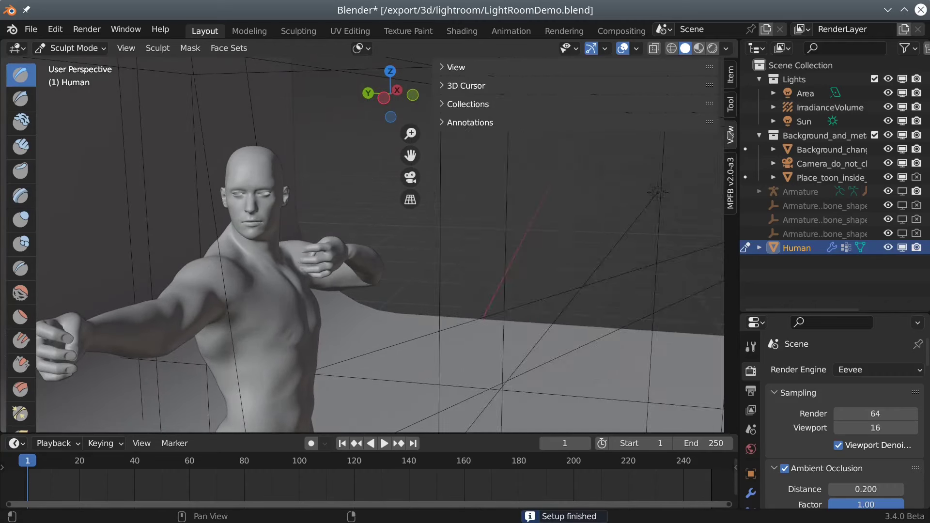
pyautogui.click(731, 104)
pyautogui.moveTo(433, 112); pyautogui.dragTo(644, 111)
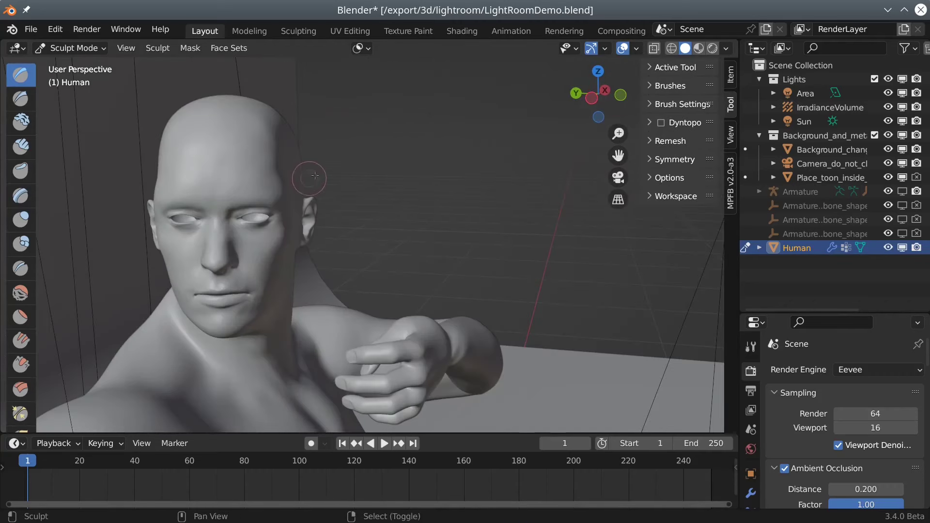
pyautogui.scroll(1, 305, 177)
pyautogui.keyDown('shift'); pyautogui.moveTo(306, 174); pyautogui.dragTo(394, 142, button='middle'); pyautogui.keyUp('shift')
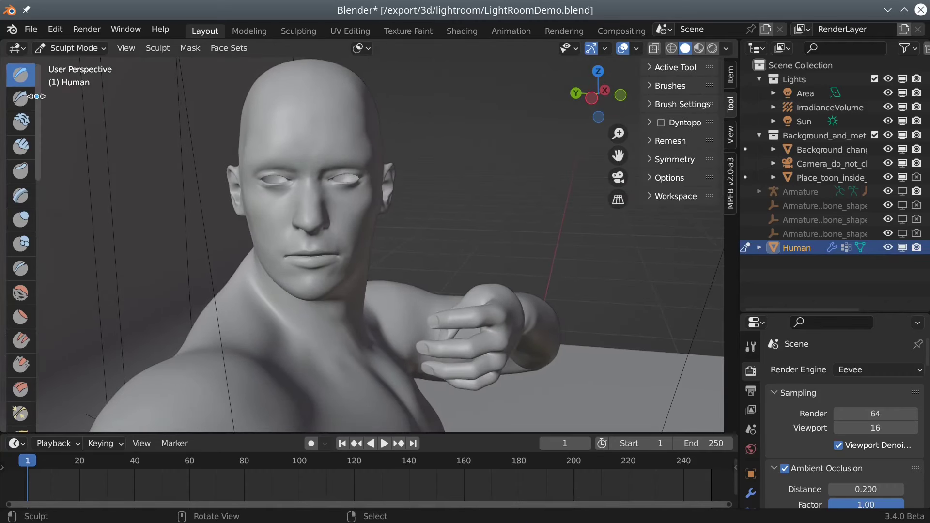
pyautogui.moveTo(37, 213); pyautogui.dragTo(114, 214)
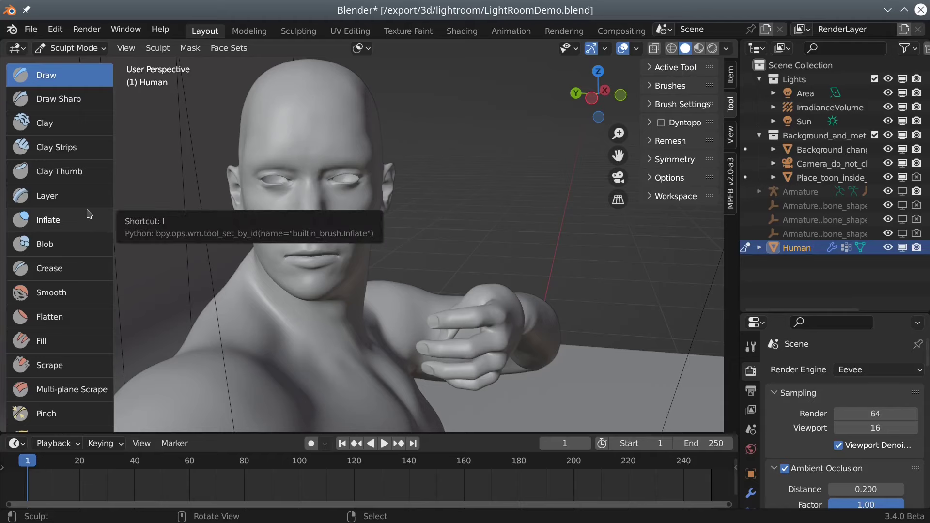
# - Carve smile lines from the nose to the corners of the mouth with the Crease brush
pyautogui.click(77, 267)
pyautogui.keyDown('shift'); pyautogui.moveTo(417, 215); pyautogui.dragTo(513, 241, button='middle'); pyautogui.keyUp('shift')
pyautogui.scroll(2, 513, 240)
pyautogui.moveTo(397, 308)
pyautogui.mouseDown()
pyautogui.moveTo(412, 333)
pyautogui.moveTo(394, 310)
pyautogui.mouseUp()
pyautogui.moveTo(334, 307)
pyautogui.mouseDown()
pyautogui.moveTo(323, 346)
pyautogui.moveTo(321, 337)
pyautogui.mouseUp()
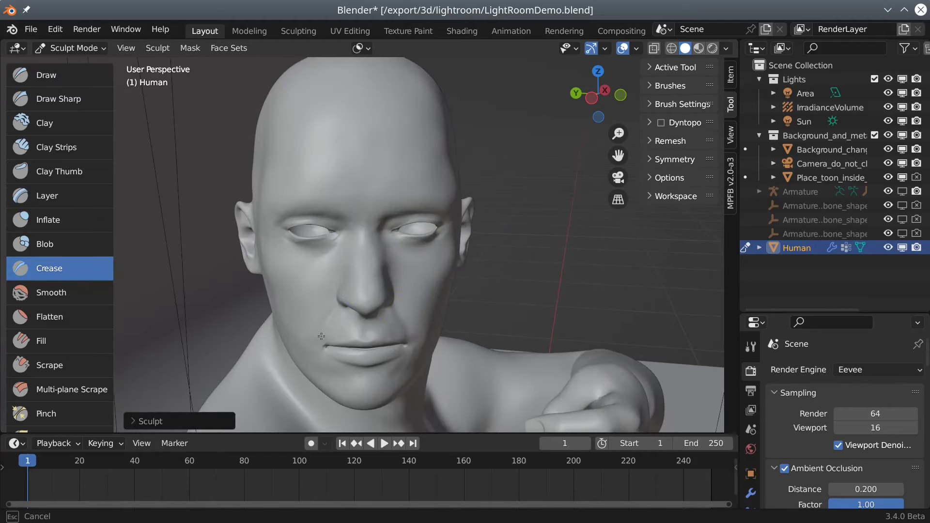
# - Build up the brows above both eyes with the Draw brush and carve a cleft into the chin
pyautogui.click(47, 75)
pyautogui.moveTo(288, 207)
pyautogui.mouseDown()
pyautogui.moveTo(317, 209)
pyautogui.moveTo(285, 210)
pyautogui.mouseUp()
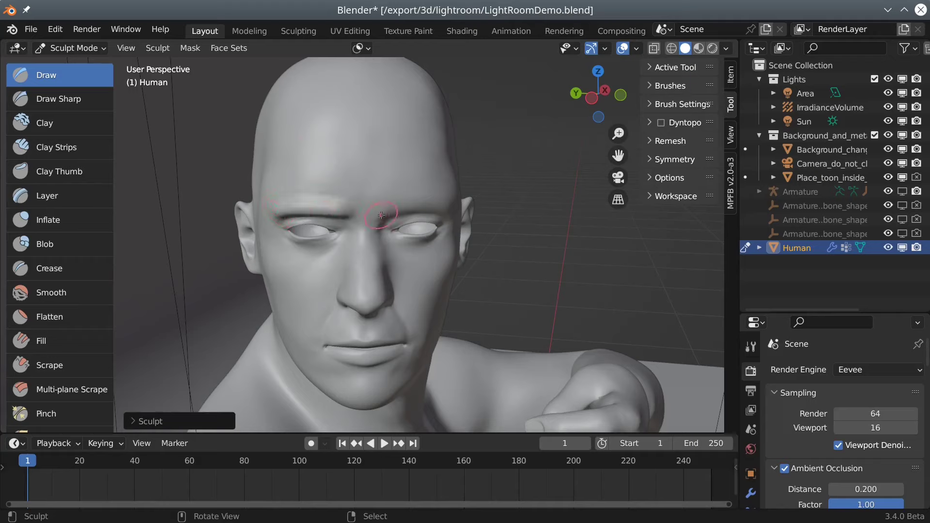
pyautogui.moveTo(386, 210)
pyautogui.mouseDown()
pyautogui.moveTo(412, 204)
pyautogui.moveTo(391, 206)
pyautogui.mouseUp()
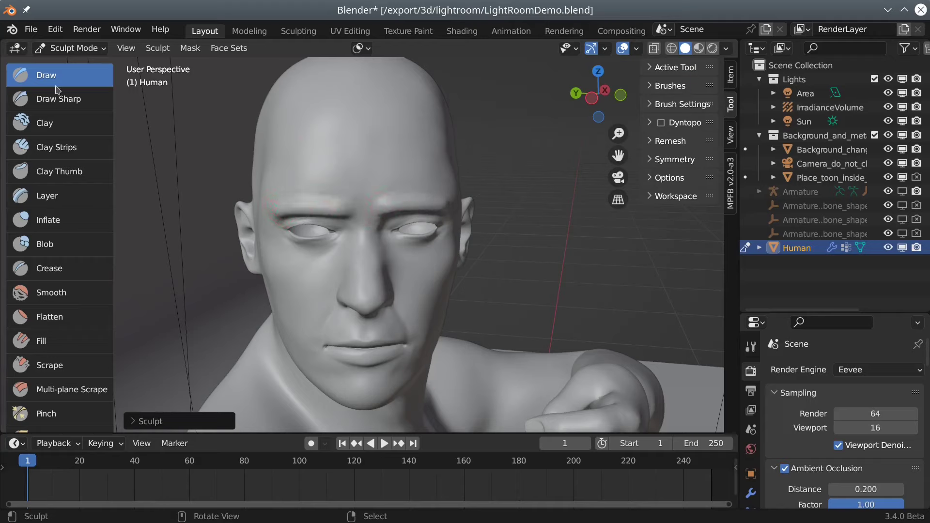
pyautogui.moveTo(364, 381)
pyautogui.keyDown('ctrl'); pyautogui.mouseDown()
pyautogui.moveTo(364, 398)
pyautogui.moveTo(363, 374)
pyautogui.mouseUp(); pyautogui.keyUp('ctrl')
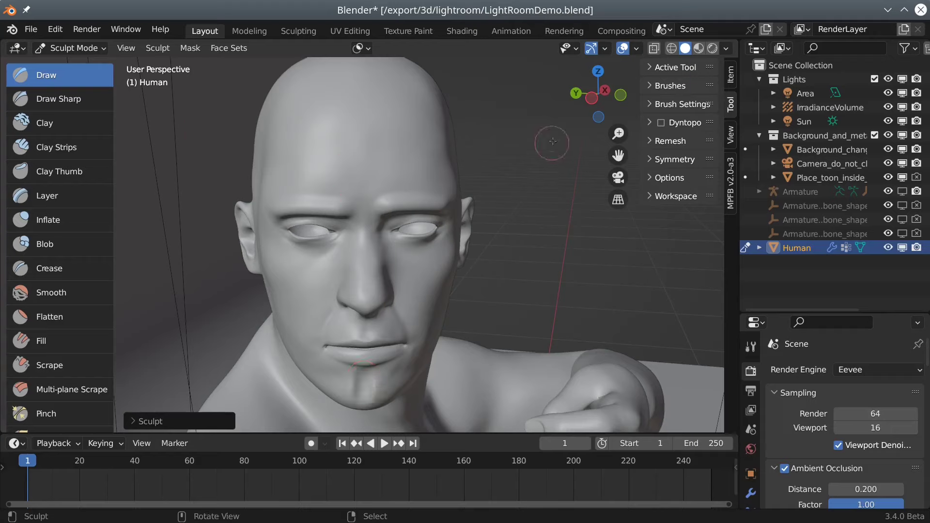
# - Carve a frown line into the lower forehead between the brows with the Crease brush
pyautogui.click(48, 268)
pyautogui.moveTo(352, 177); pyautogui.dragTo(369, 197)
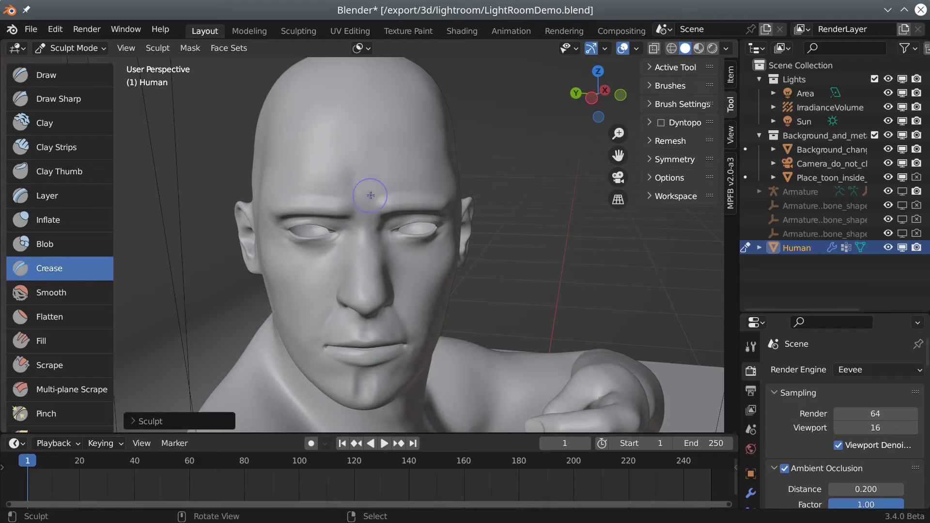